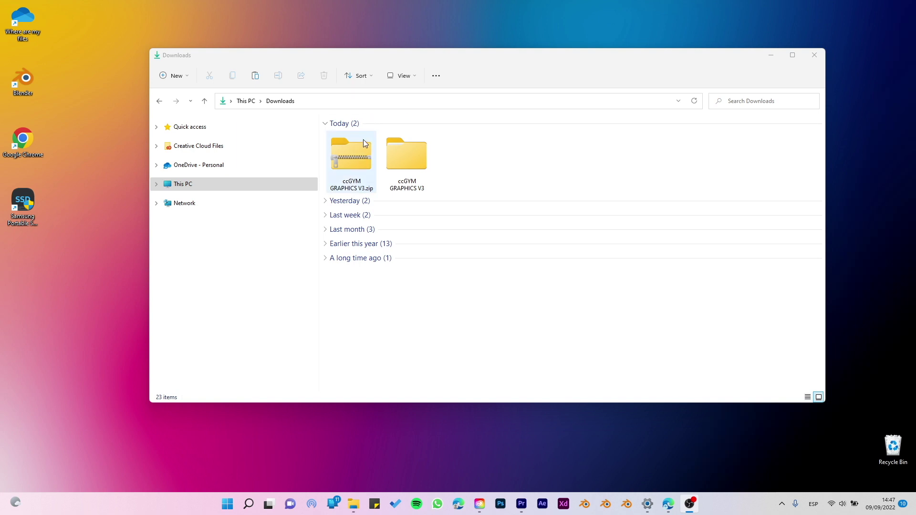
# Look inside ccGYM GRAPHICS V3.zip in Downloads and open the ccGYM GRAPHICS V3 subfolder of the extracted folder.
pyautogui.rightClick(357, 145)
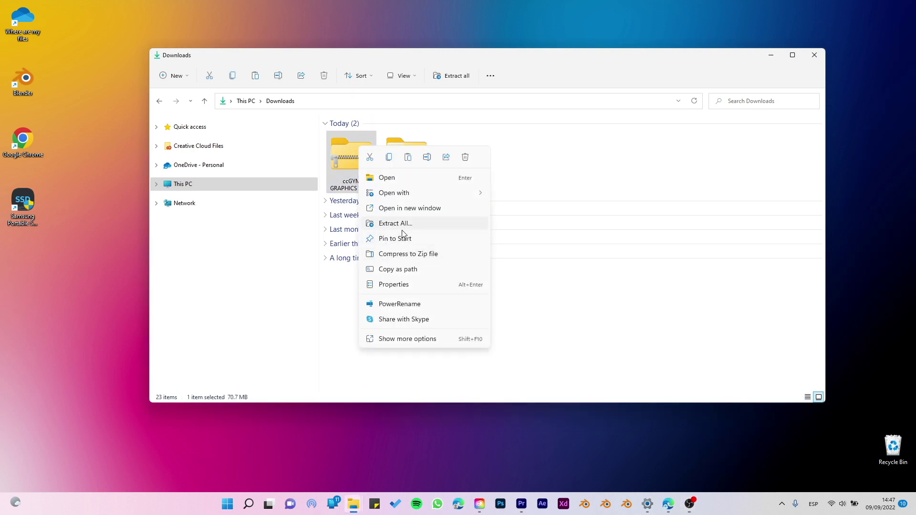
pyautogui.doubleClick(351, 160)
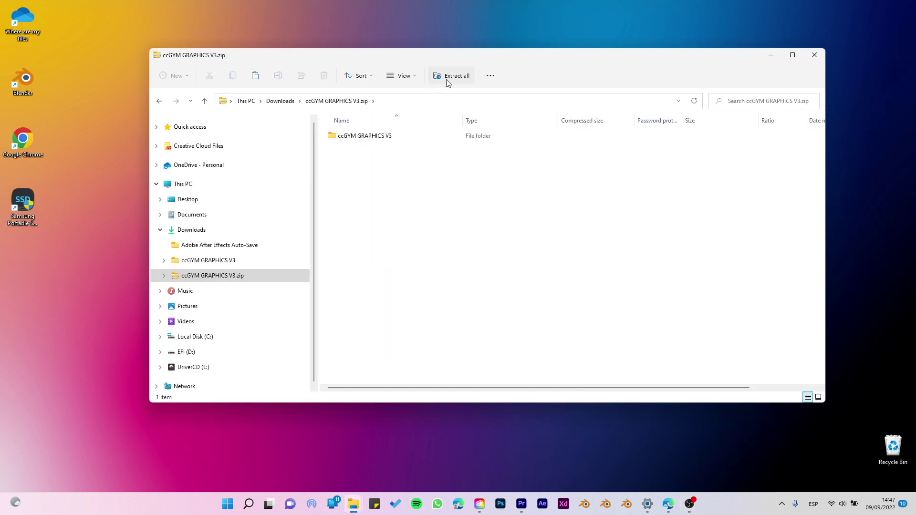
pyautogui.hotkey('alt', 'Left')
pyautogui.doubleClick(421, 165)
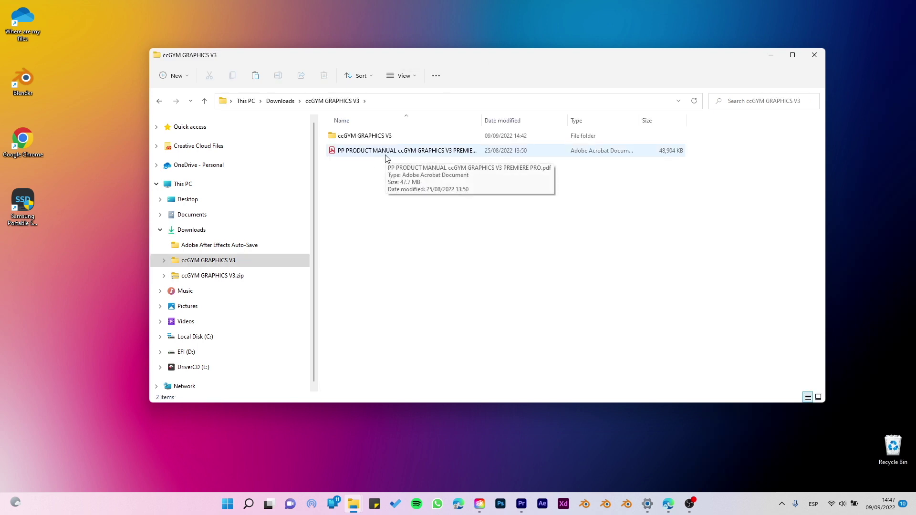
pyautogui.doubleClick(377, 136)
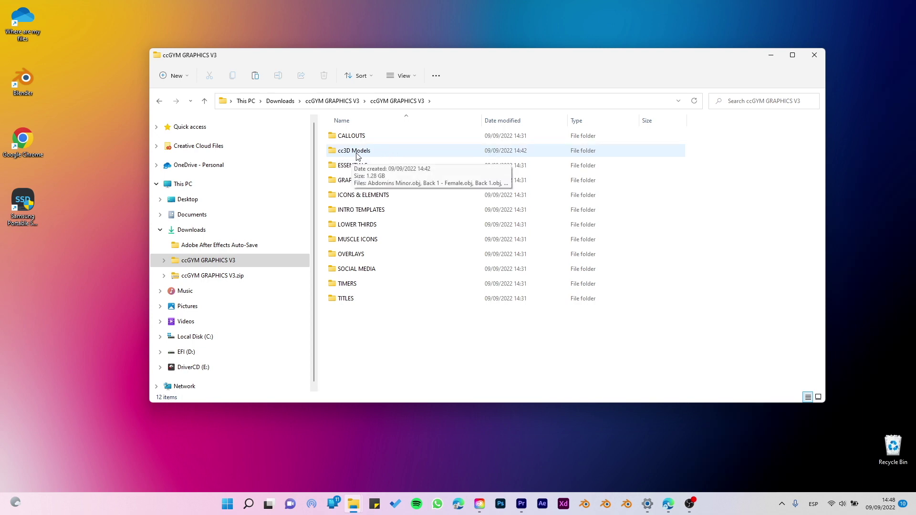
# Select the cc3D Models folder and switch to the File Explorer window showing the Models folder.
pyautogui.click(369, 156)
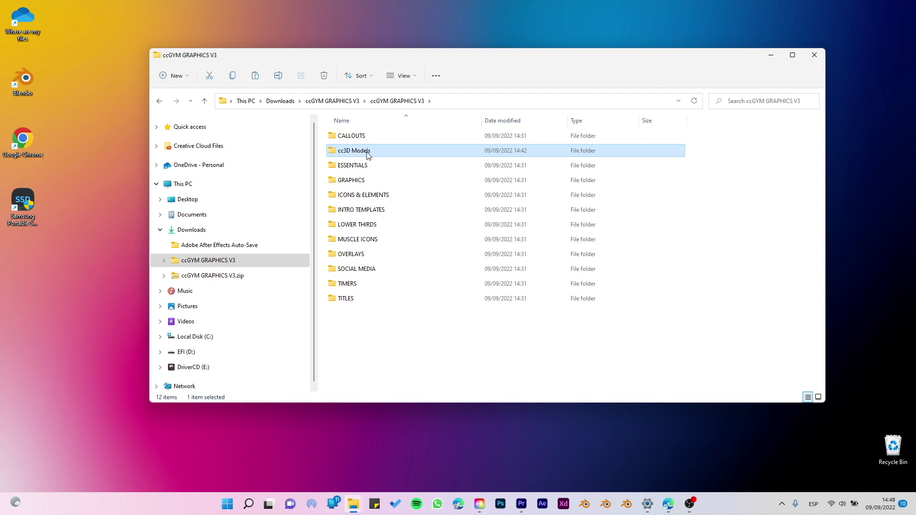
pyautogui.moveTo(367, 494)
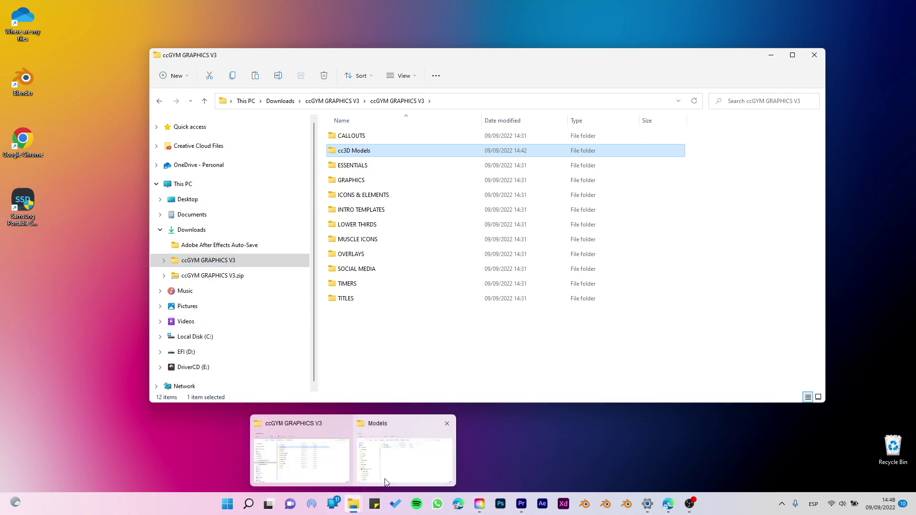
pyautogui.click(381, 453)
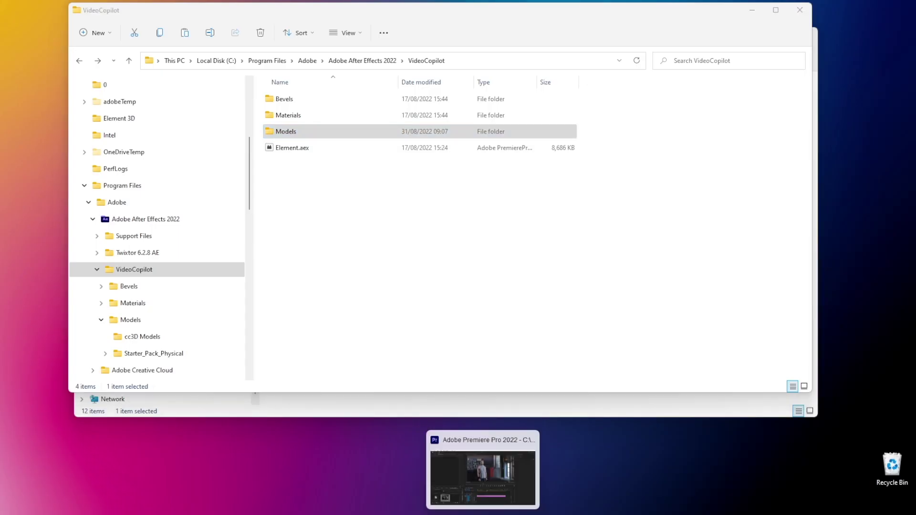
# Switch to Premiere Pro, select the photo clip on V1 and place the playhead at 00:00:09:14.
pyautogui.click(483, 513)
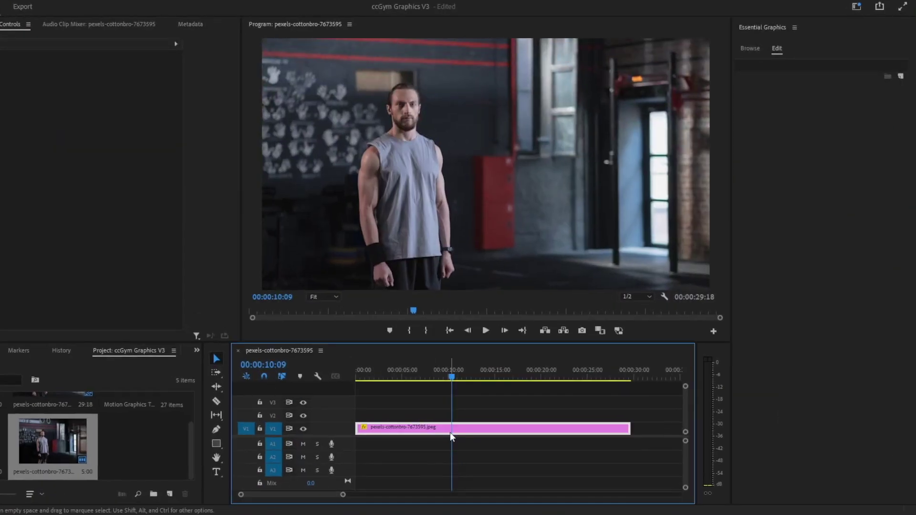
pyautogui.click(453, 432)
pyautogui.click(444, 373)
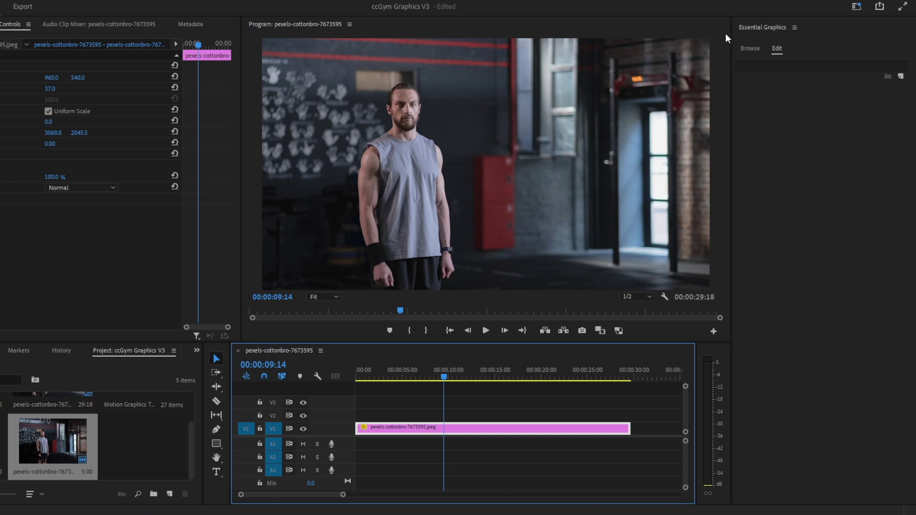
# Browse My Templates in Essential Graphics and start installing a motion graphics template.
pyautogui.click(751, 50)
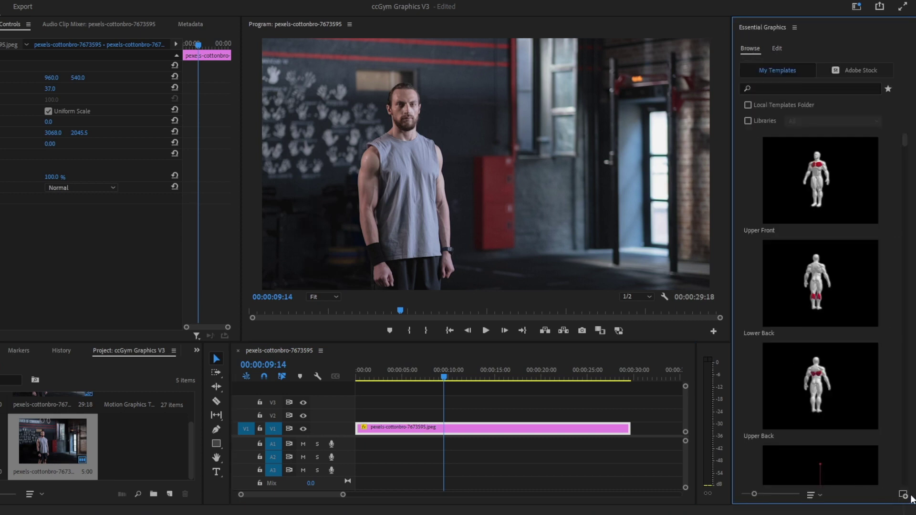
pyautogui.click(903, 495)
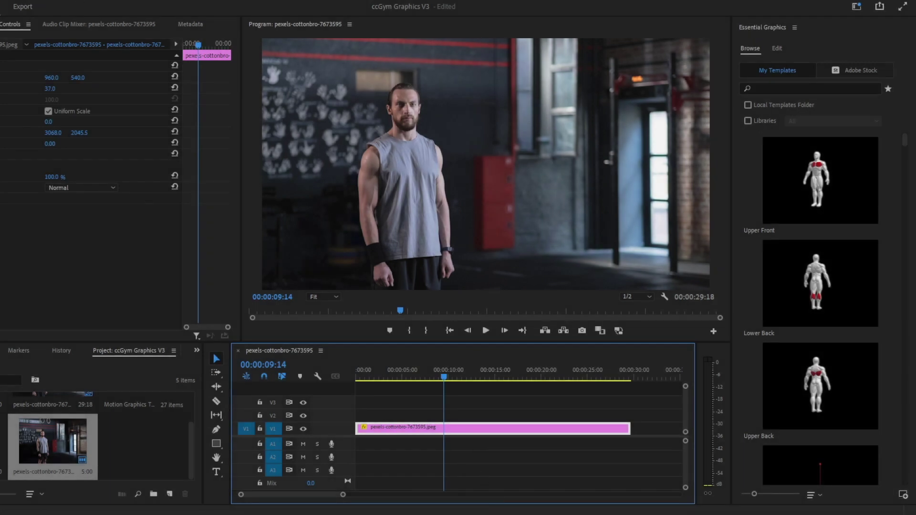
# Review the sequence's frame size and timebase in Sequence Settings and accept them.
pyautogui.click(16, 1)
pyautogui.click(16, 4)
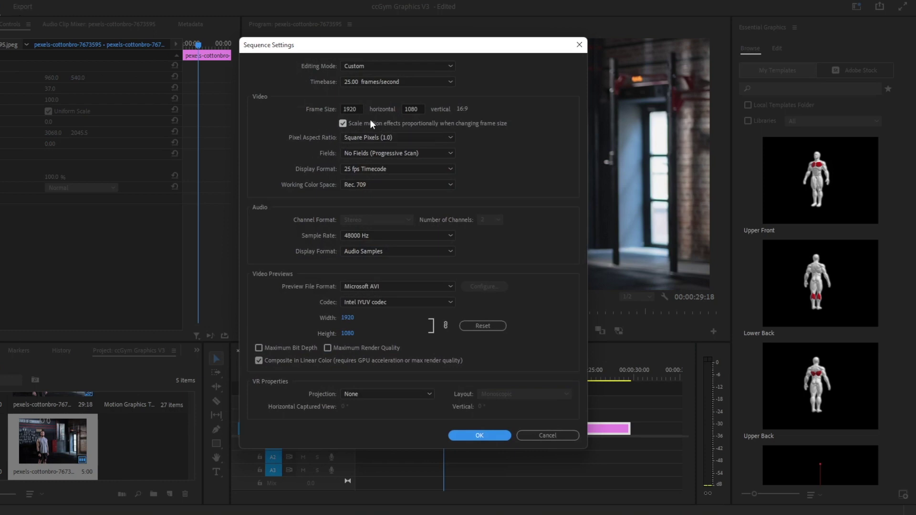
pyautogui.click(496, 434)
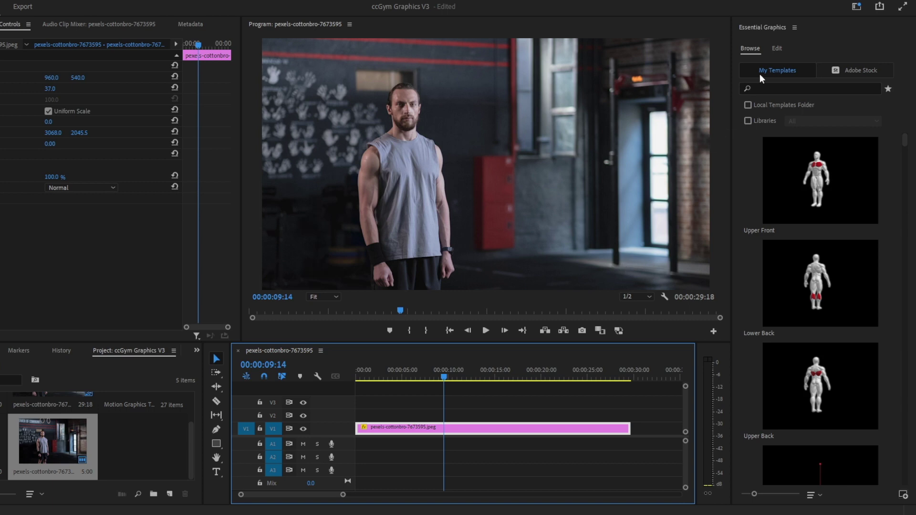
# Find the Callouts template and place it on track V2 above the photo clip.
pyautogui.scroll(-8, 810, 295)
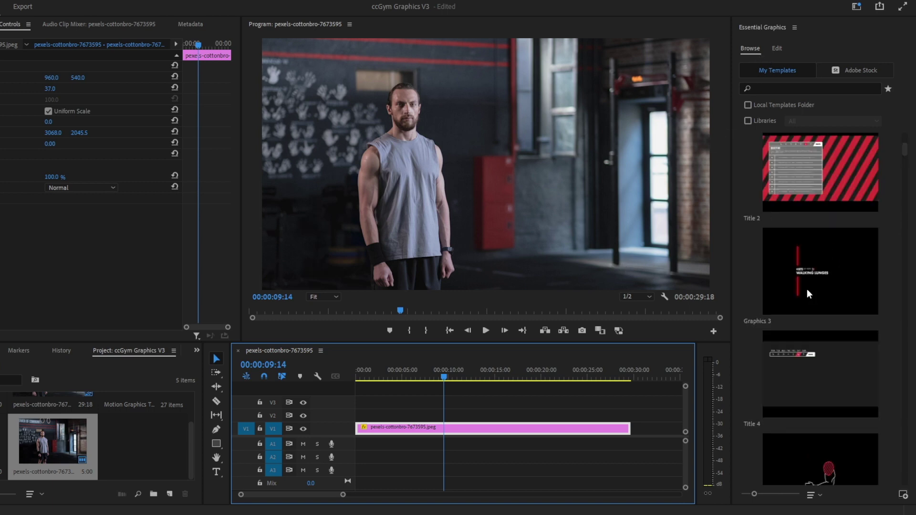
pyautogui.scroll(4, 809, 294)
pyautogui.moveTo(826, 266); pyautogui.dragTo(424, 418)
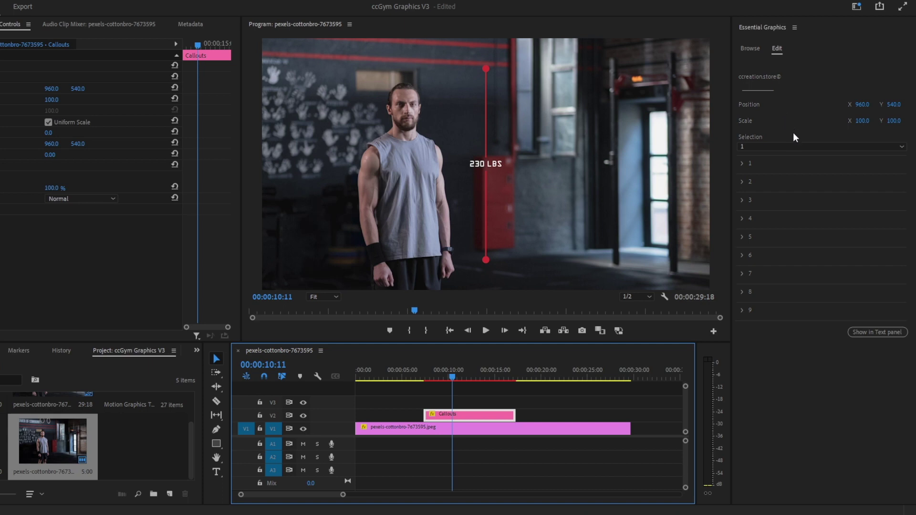
# Try the Callouts design selections 2 and 3 and set the selection to 4.
pyautogui.click(766, 145)
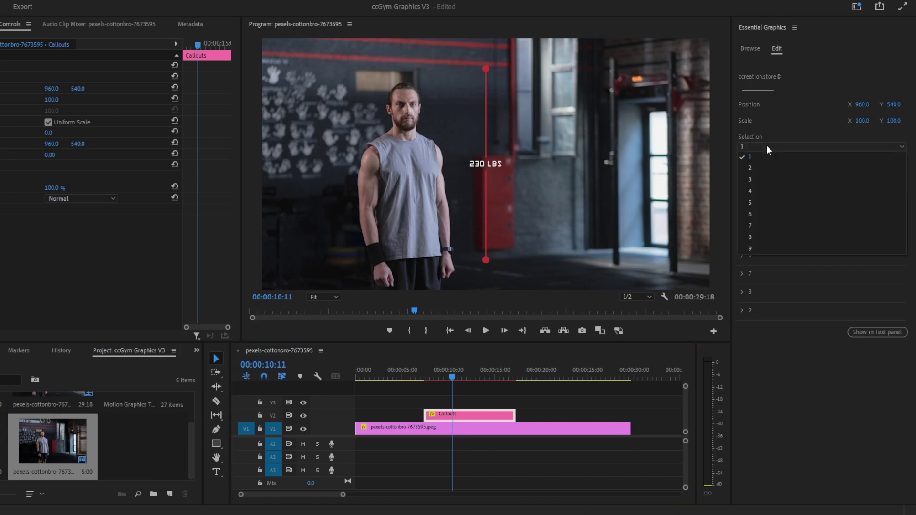
pyautogui.click(760, 169)
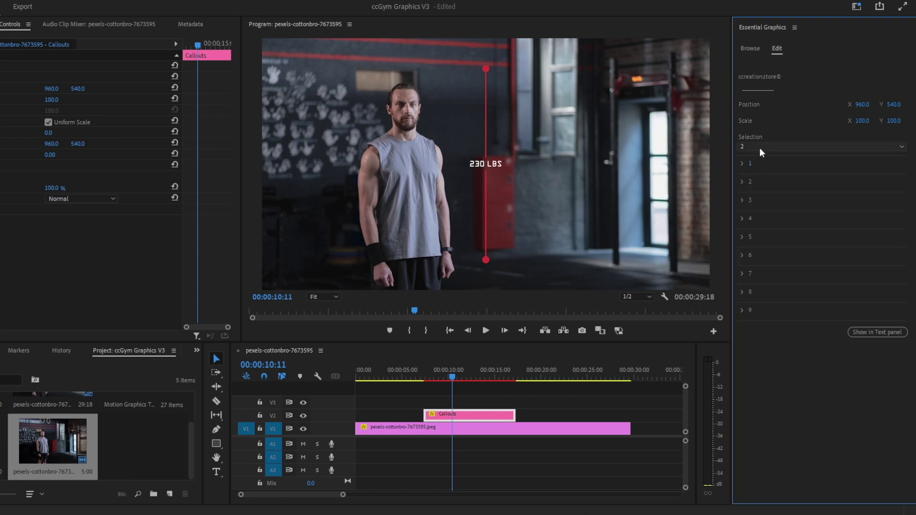
pyautogui.click(759, 147)
pyautogui.click(760, 178)
pyautogui.click(766, 145)
pyautogui.click(764, 191)
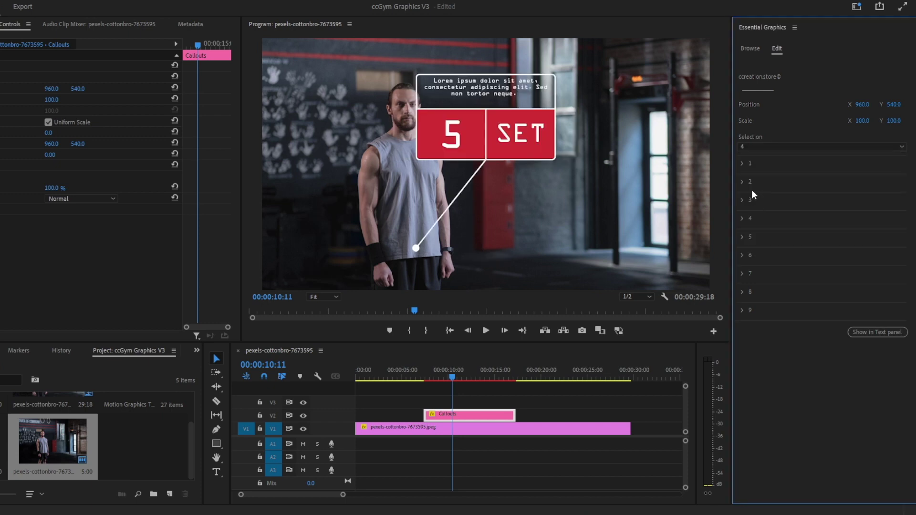
# Set the callout's overall Position X to 965 and its Scale to 87.
pyautogui.click(760, 145)
pyautogui.click(777, 128)
pyautogui.moveTo(862, 104); pyautogui.dragTo(863, 120)
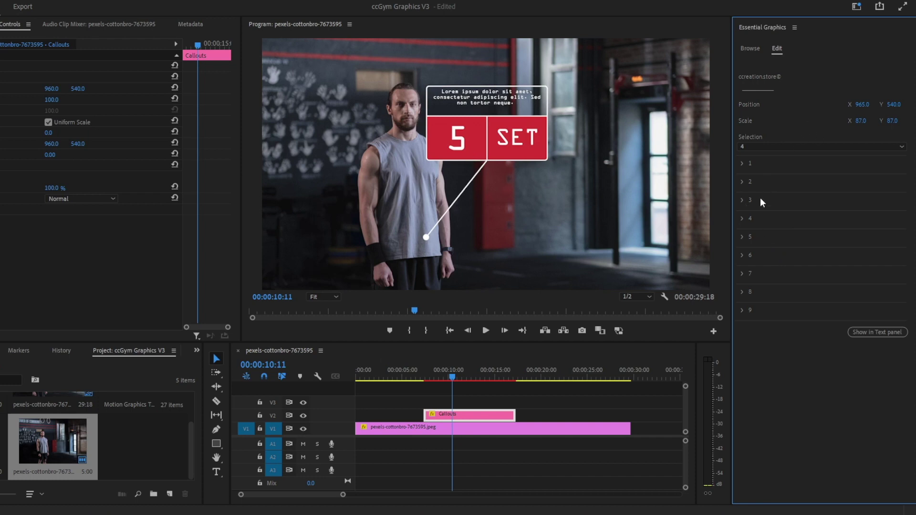
# In the group 4 controls, set Box Position X to 1098 and Target Position to X 637, Y 896.
pyautogui.click(742, 219)
pyautogui.scroll(-1, 751, 274)
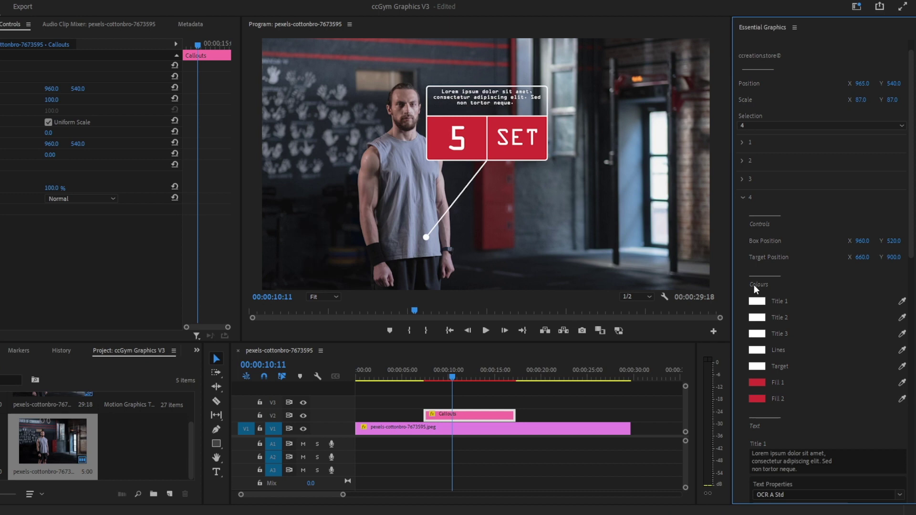
pyautogui.scroll(-1, 787, 309)
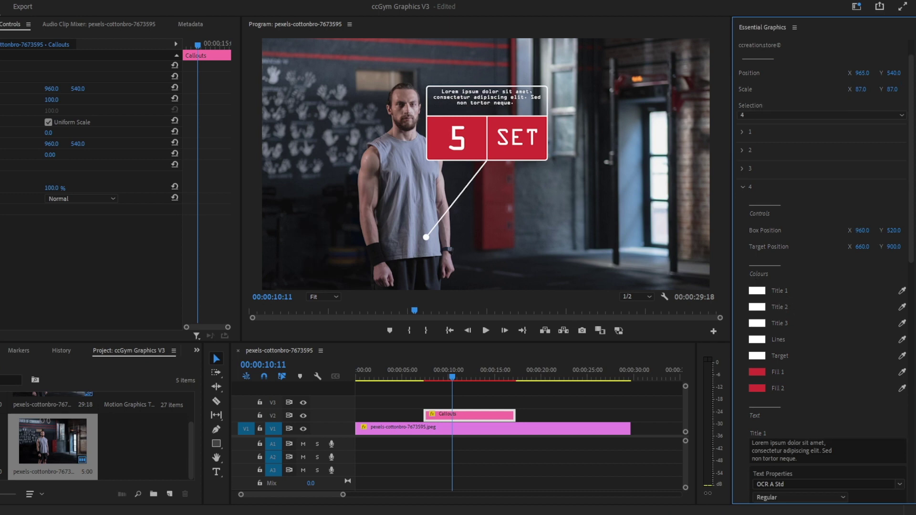
pyautogui.moveTo(862, 230); pyautogui.dragTo(864, 230)
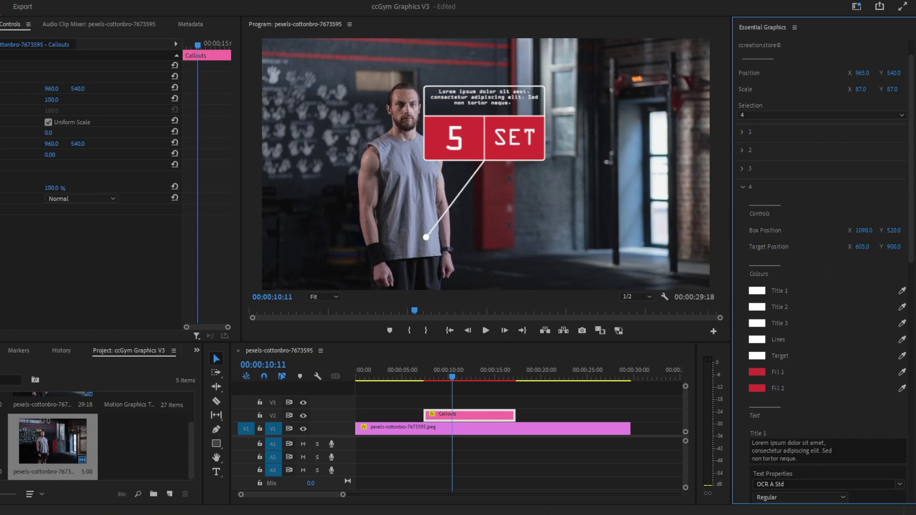
pyautogui.moveTo(862, 247); pyautogui.dragTo(891, 248)
# Change the Title 1 colour of callout 4 to a bright lime green.
pyautogui.scroll(-1, 757, 310)
pyautogui.click(757, 270)
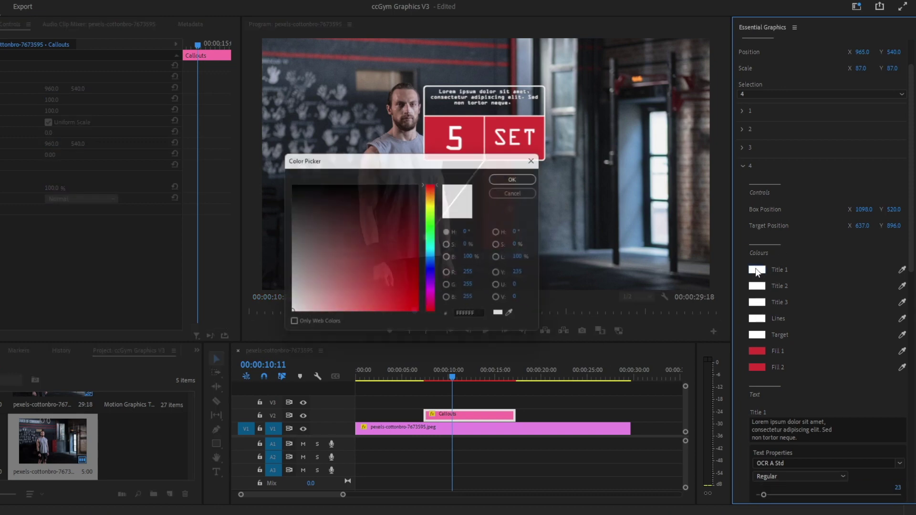
pyautogui.moveTo(390, 260)
pyautogui.mouseDown()
pyautogui.moveTo(402, 235)
pyautogui.moveTo(327, 279)
pyautogui.mouseUp()
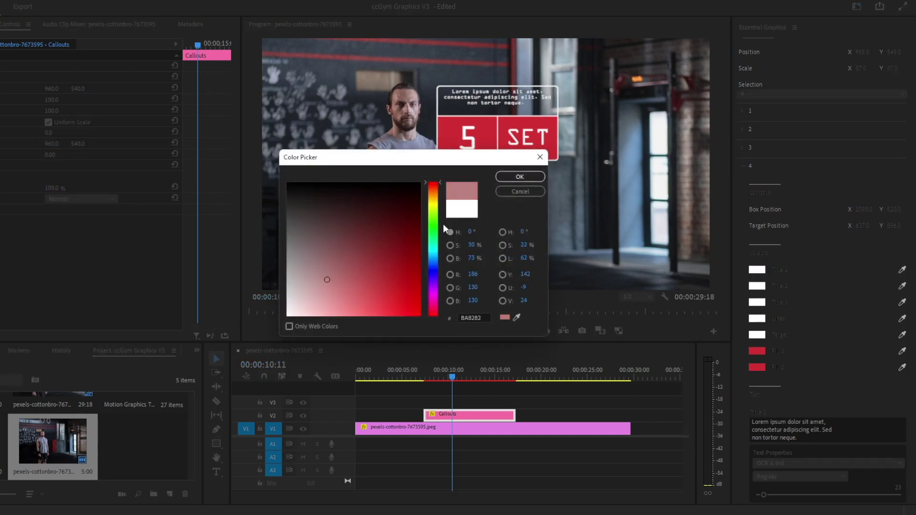
pyautogui.click(431, 223)
pyautogui.moveTo(431, 225); pyautogui.dragTo(431, 210)
pyautogui.moveTo(377, 247)
pyautogui.mouseDown()
pyautogui.moveTo(372, 264)
pyautogui.moveTo(404, 301)
pyautogui.mouseUp()
pyautogui.click(505, 177)
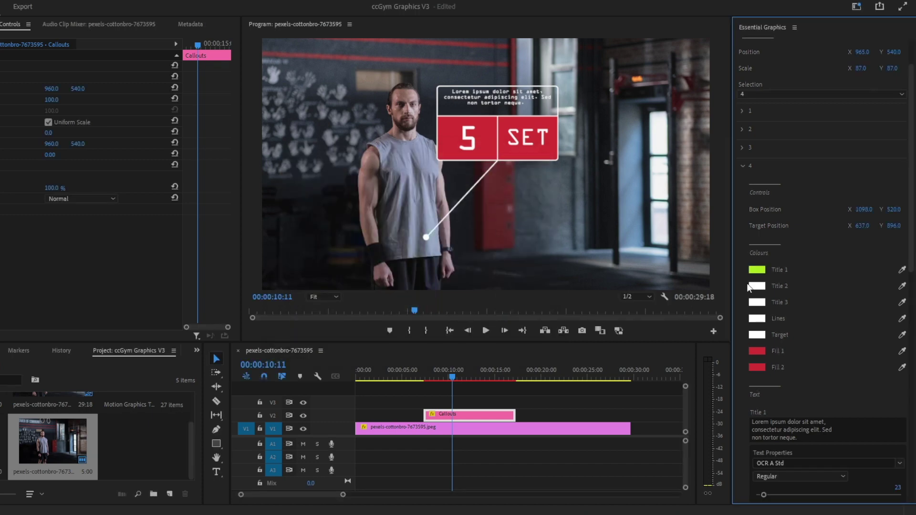
# Change the Title 2 colour of callout 4 to a medium blue.
pyautogui.click(764, 285)
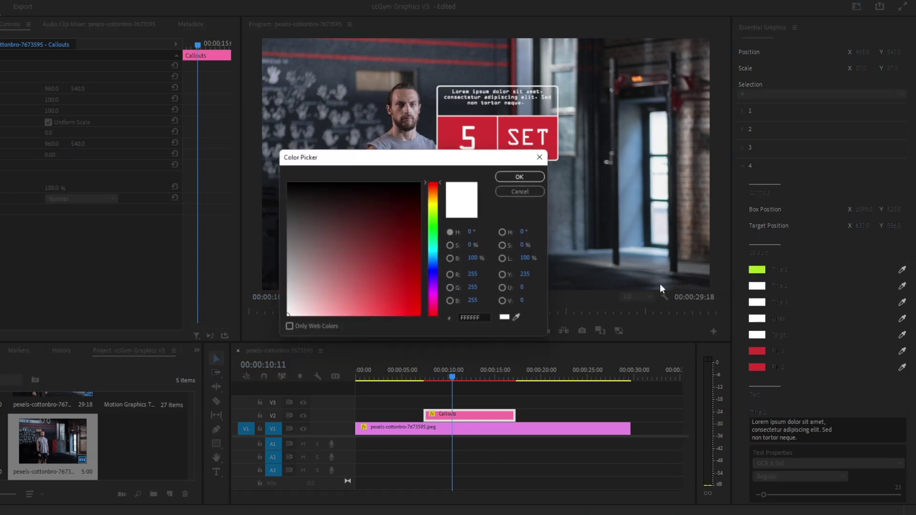
pyautogui.moveTo(434, 244); pyautogui.dragTo(434, 268)
pyautogui.moveTo(390, 237); pyautogui.dragTo(380, 279)
pyautogui.click(515, 176)
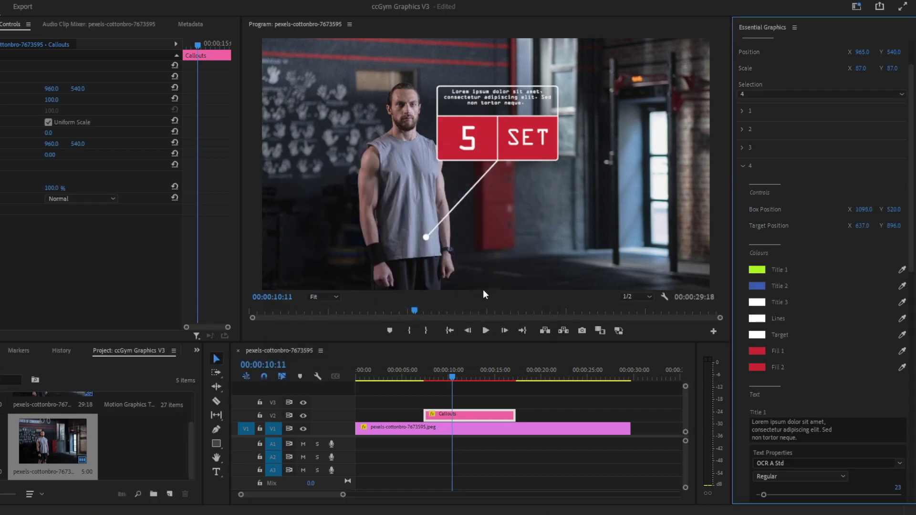
# Change the Title 3 colour of callout 4 to green 69B452.
pyautogui.click(756, 302)
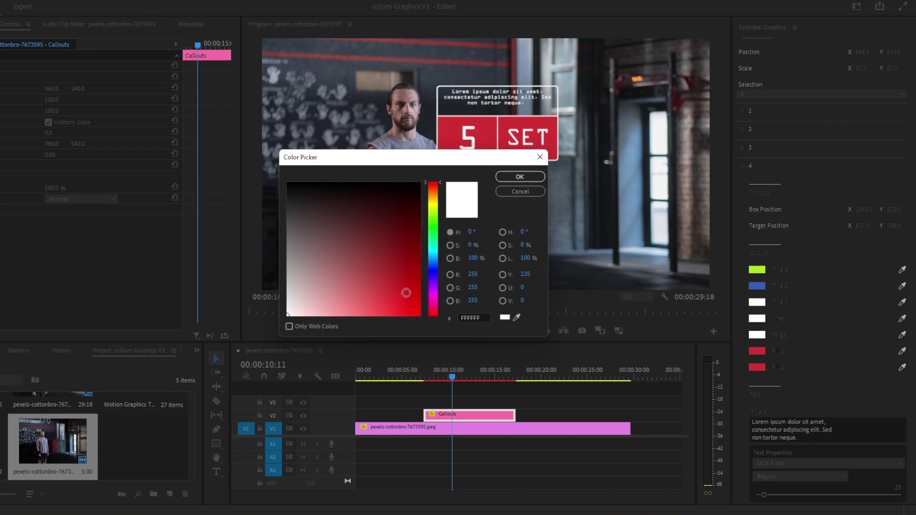
pyautogui.moveTo(437, 259); pyautogui.dragTo(437, 225)
pyautogui.click(360, 276)
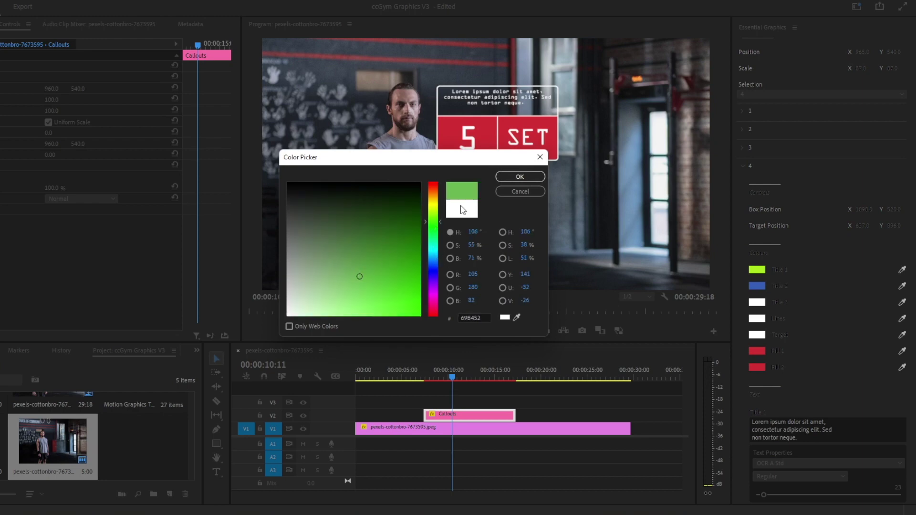
pyautogui.click(519, 177)
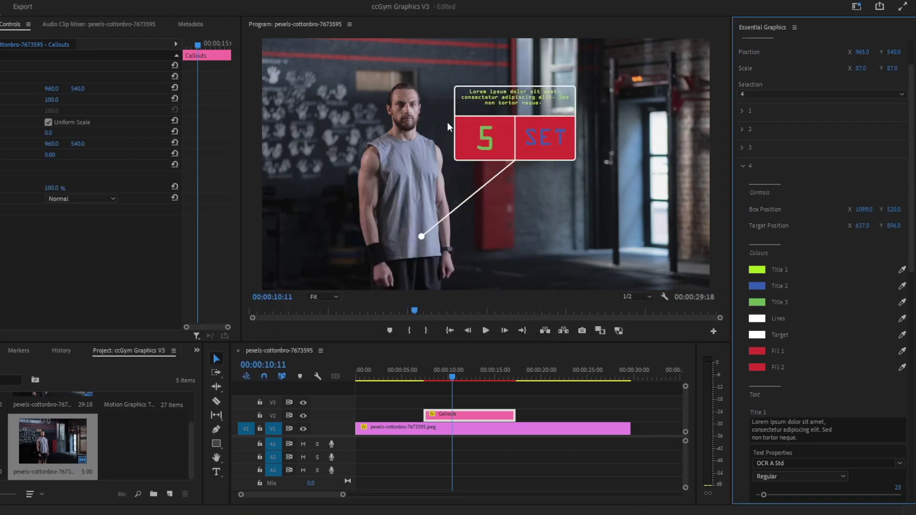
# Open the Title 1 text of callout 4 for editing and view its text properties.
pyautogui.scroll(-4, 820, 310)
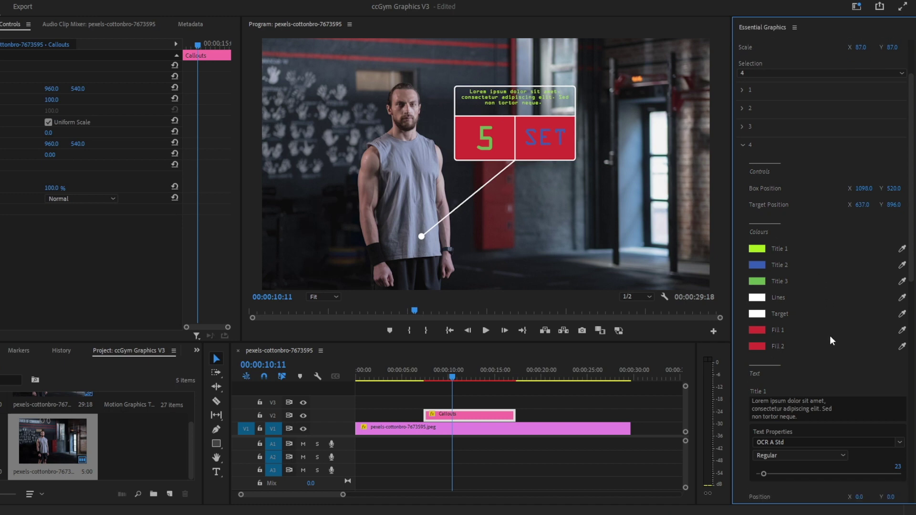
pyautogui.click(811, 340)
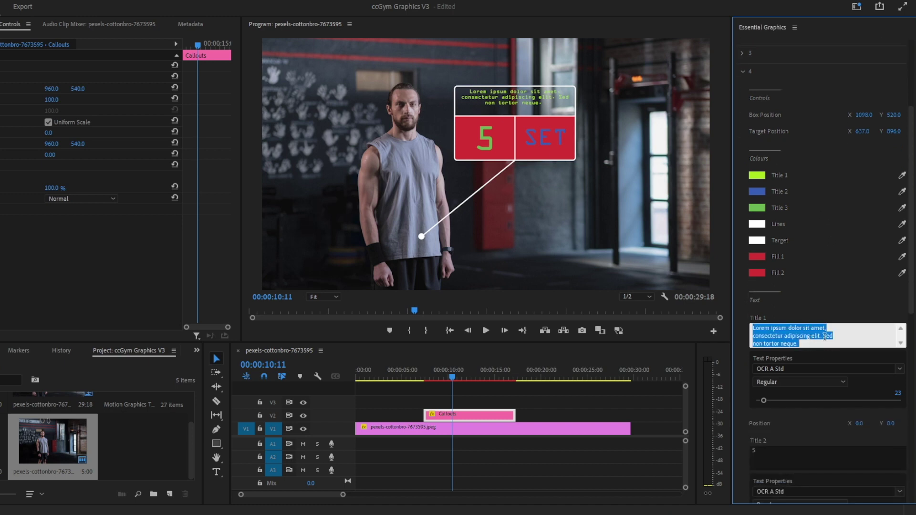
pyautogui.scroll(-1, 800, 422)
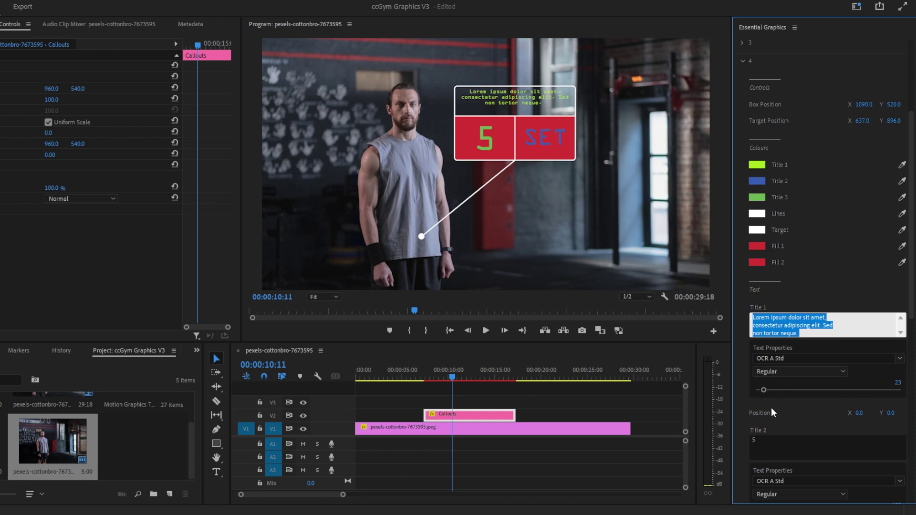
# Turn off the Fill 1 and Fill 2 elements of callout 4.
pyautogui.scroll(-5, 771, 408)
pyautogui.scroll(-5, 774, 393)
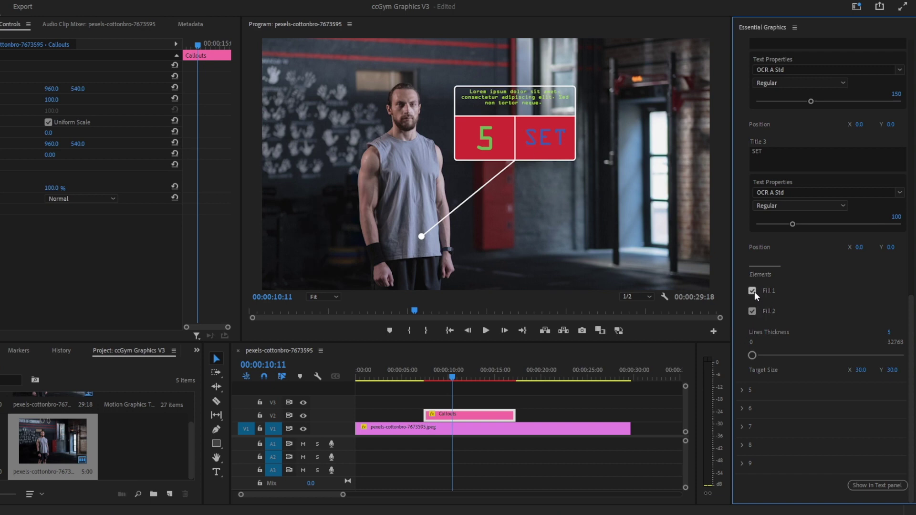
pyautogui.click(752, 311)
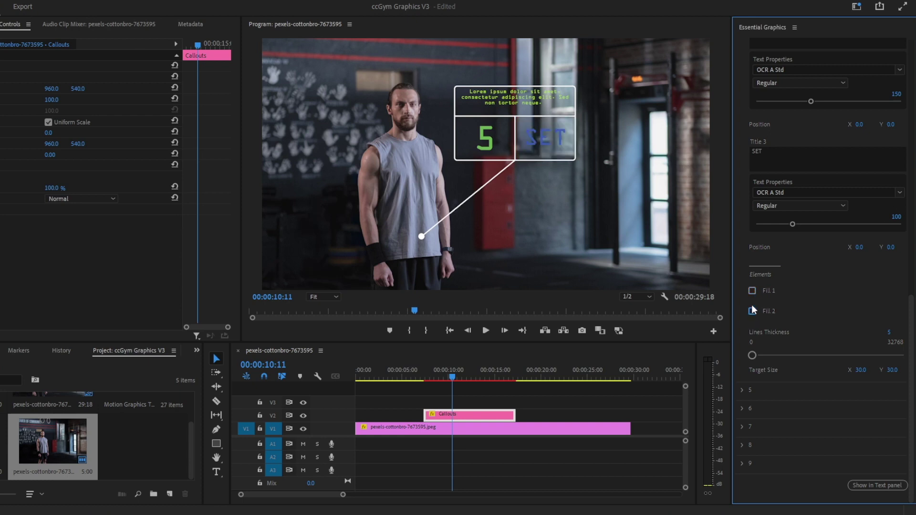
# Turn Fill 1 and Fill 2 of callout 4 back on and reduce its line thickness to 0.
pyautogui.click(752, 291)
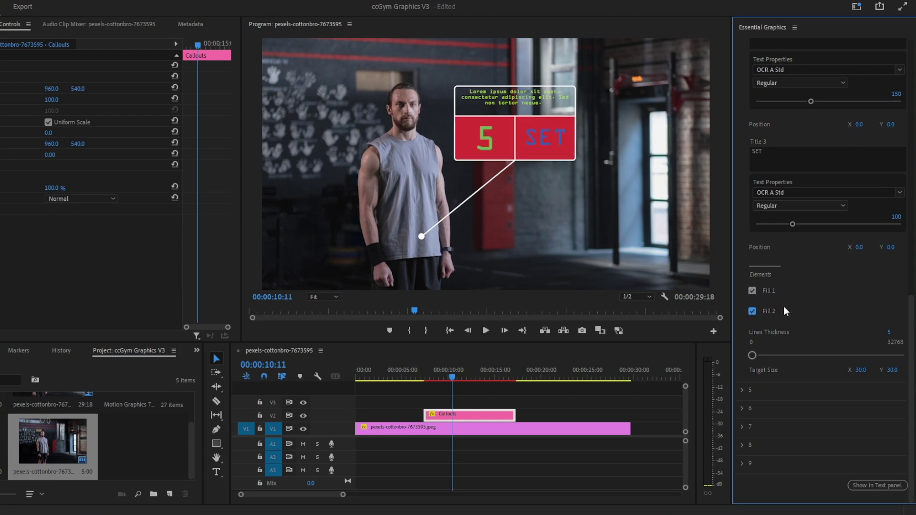
pyautogui.click(755, 353)
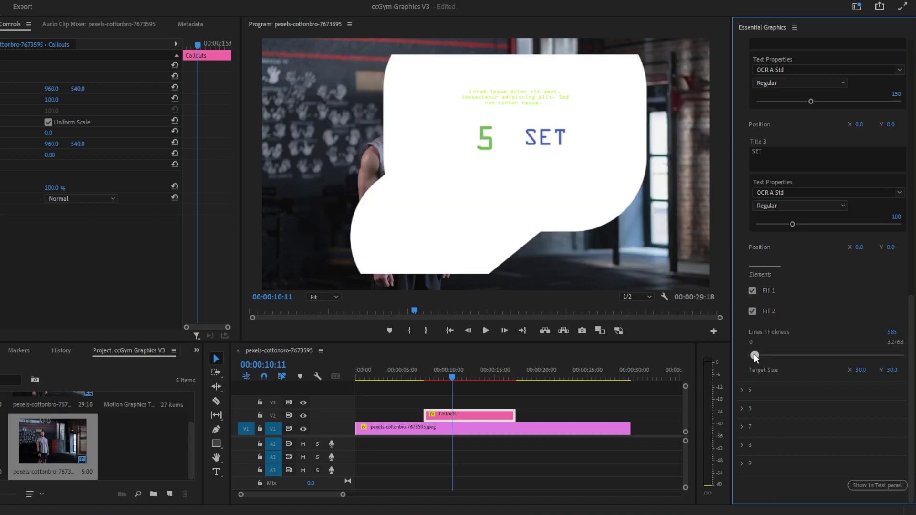
pyautogui.moveTo(754, 355); pyautogui.dragTo(751, 355)
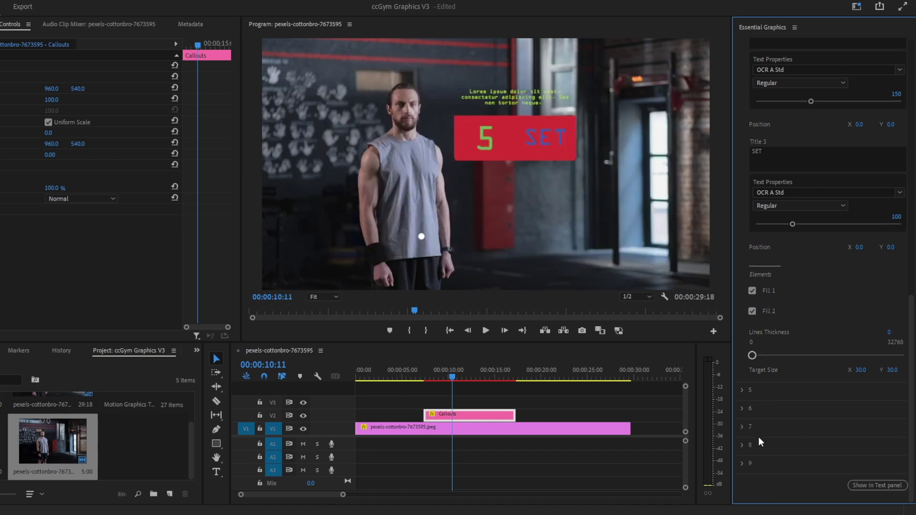
# Delete the Callouts clip from the timeline.
pyautogui.scroll(1, 741, 395)
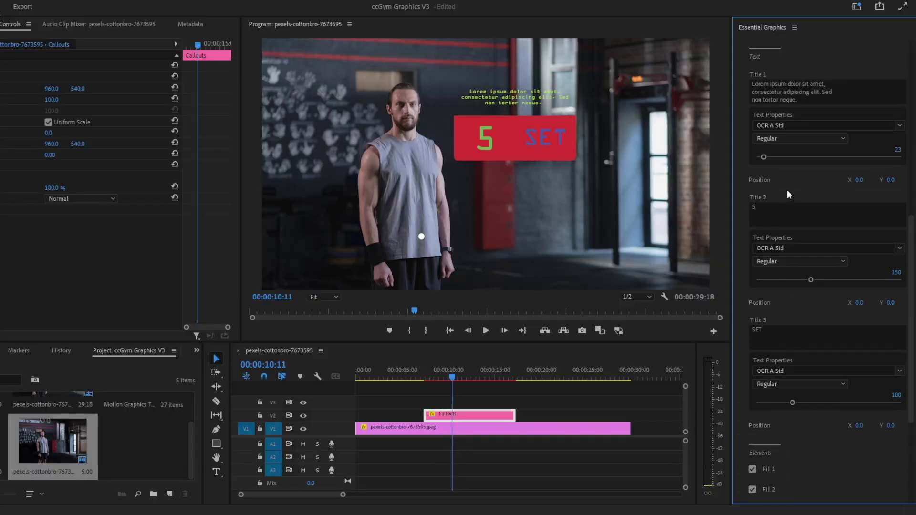
pyautogui.scroll(10, 777, 233)
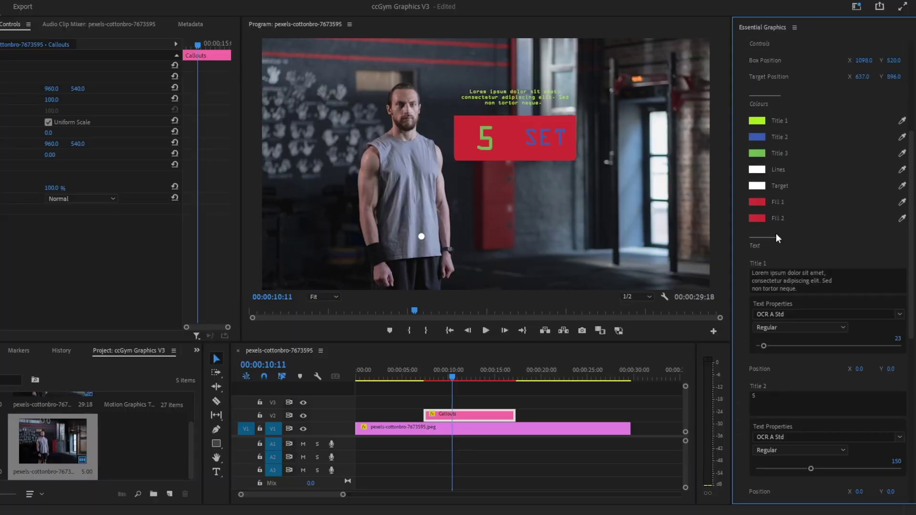
pyautogui.press('Delete')
# Place the Arms template on track V3 over the gym photo and play back its animation.
pyautogui.scroll(-4, 829, 257)
pyautogui.scroll(4, 829, 256)
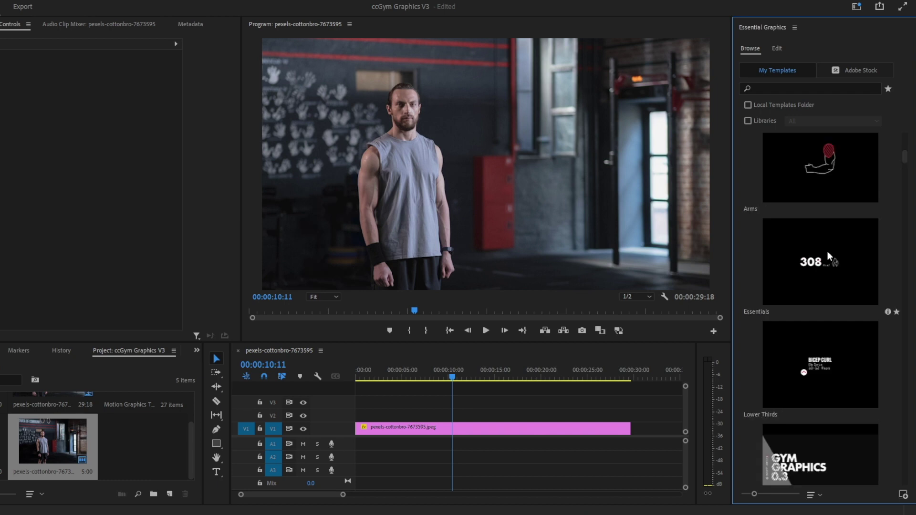
pyautogui.scroll(2, 825, 191)
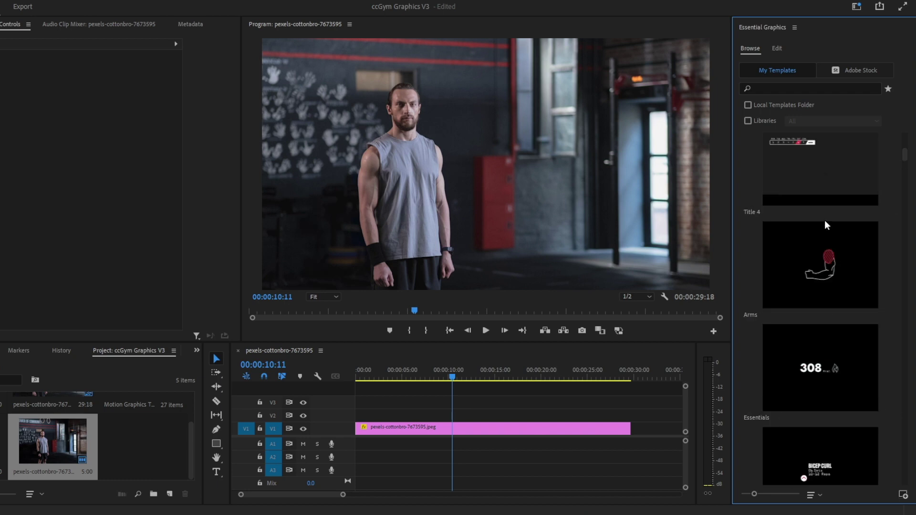
pyautogui.moveTo(820, 280); pyautogui.dragTo(445, 381)
pyautogui.click(467, 402)
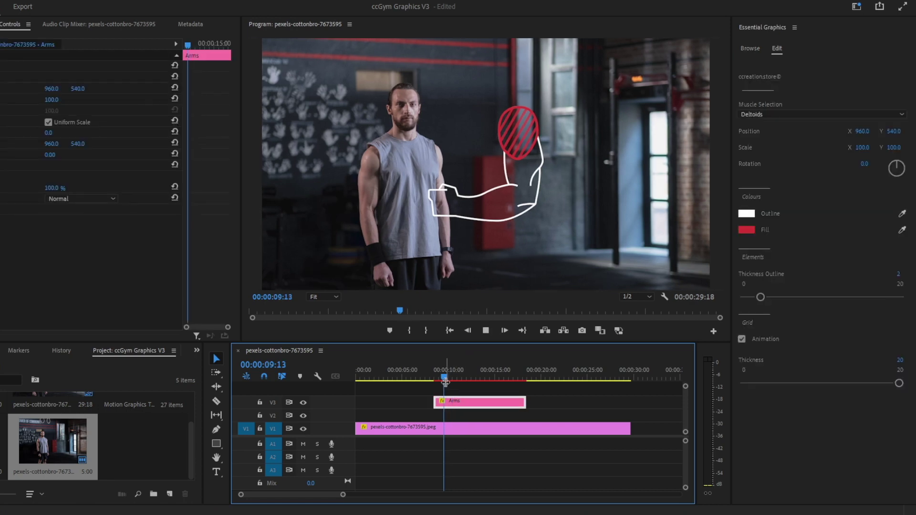
pyautogui.press('space')
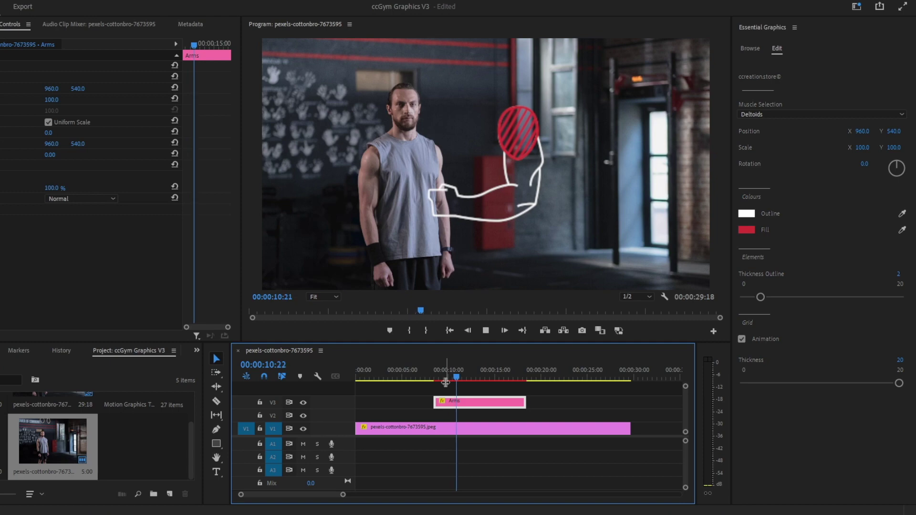
pyautogui.press('space')
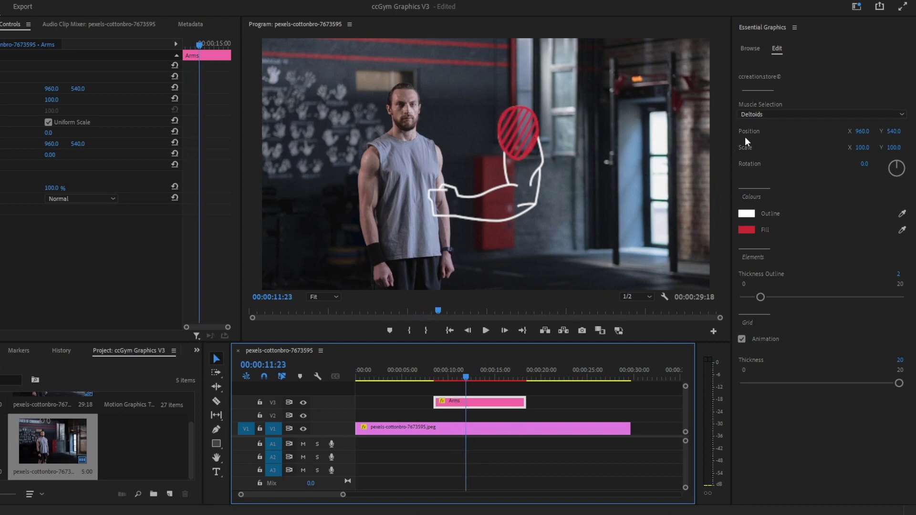
# Set the Arms graphic's muscle selection to Triceps and its outline colour to a teal green.
pyautogui.click(751, 116)
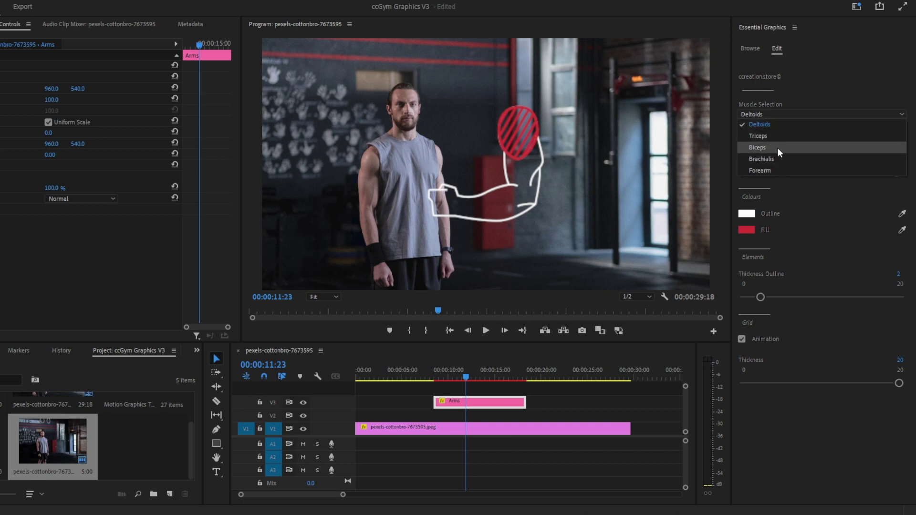
pyautogui.click(770, 136)
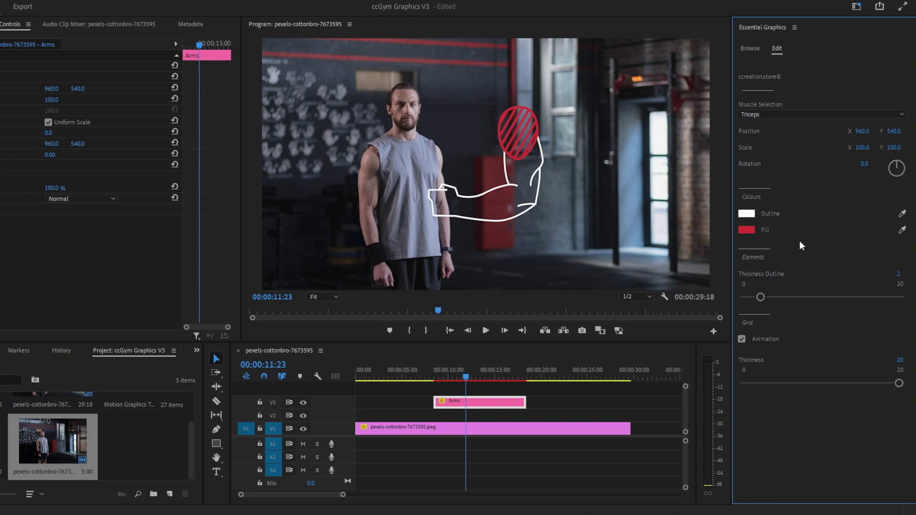
pyautogui.click(753, 215)
pyautogui.click(435, 239)
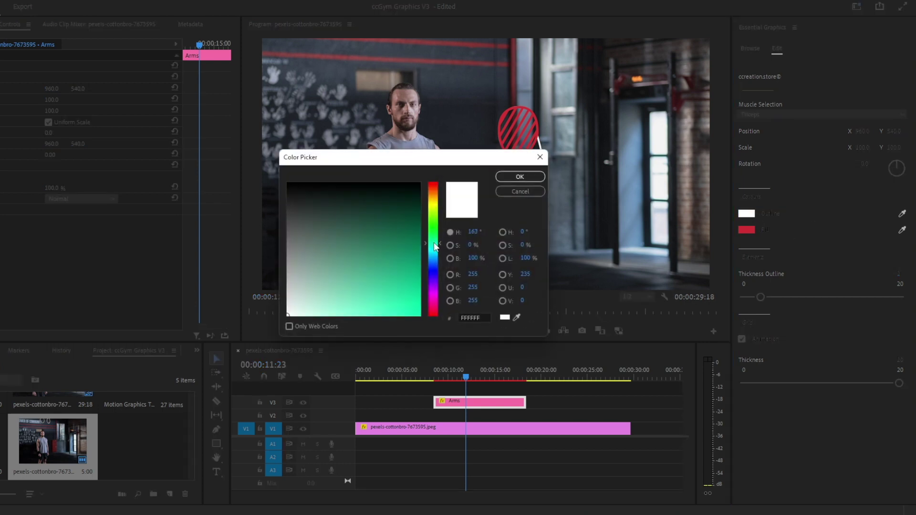
pyautogui.click(435, 241)
pyautogui.moveTo(398, 244); pyautogui.dragTo(404, 281)
pyautogui.click(515, 181)
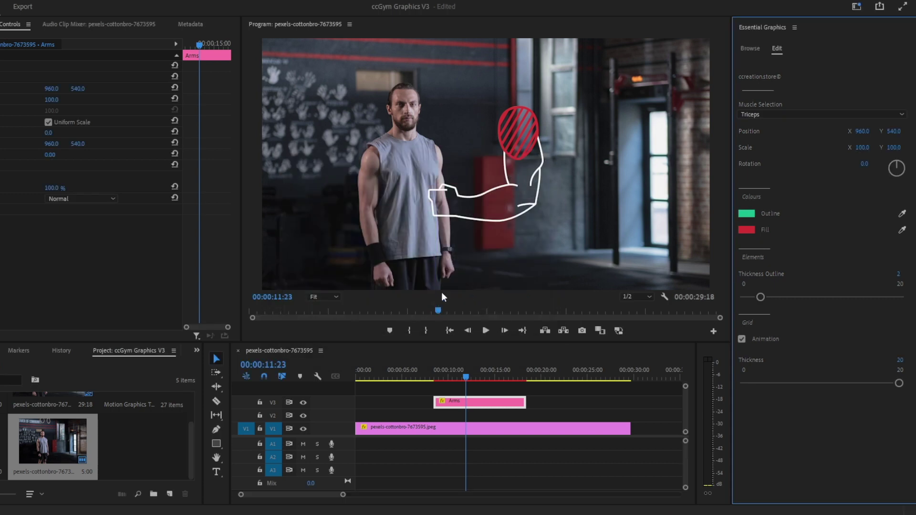
# Change the fill colour of the Arms graphic to yellow-green B8DA1B.
pyautogui.click(752, 231)
pyautogui.click(436, 210)
pyautogui.click(436, 209)
pyautogui.moveTo(393, 259)
pyautogui.mouseDown()
pyautogui.moveTo(401, 237)
pyautogui.moveTo(404, 296)
pyautogui.mouseUp()
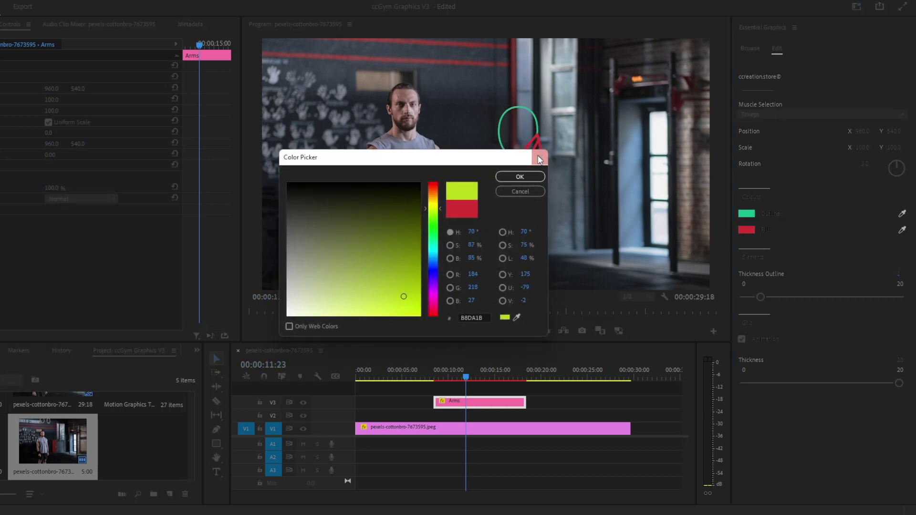
pyautogui.click(519, 176)
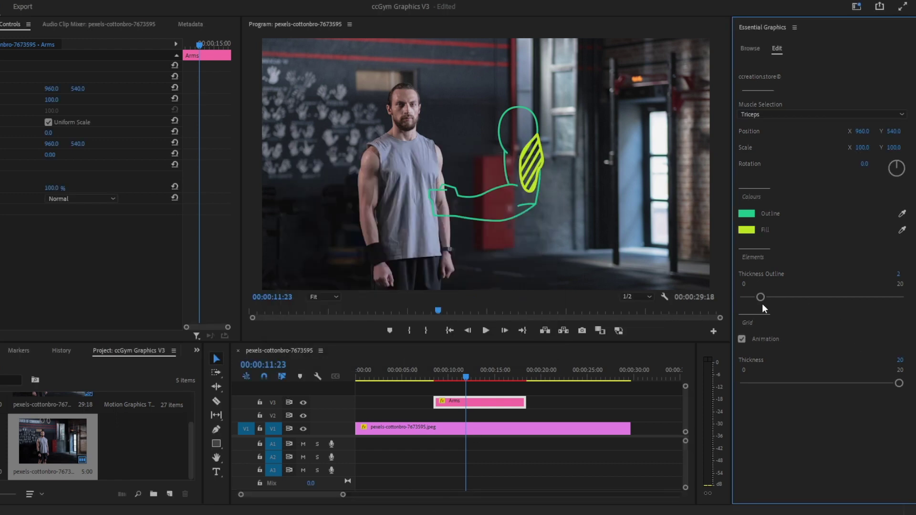
# Set the Arms graphic's outline thickness to 5 and turn off its grid animation.
pyautogui.click(900, 274)
pyautogui.write('5')
pyautogui.press('Return')
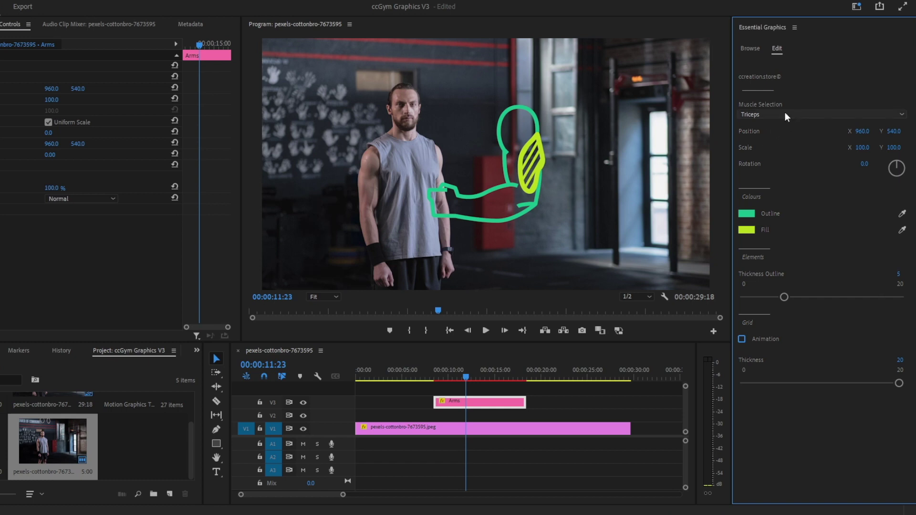
# Browse the template library and delete the Arms clip from the timeline.
pyautogui.click(749, 50)
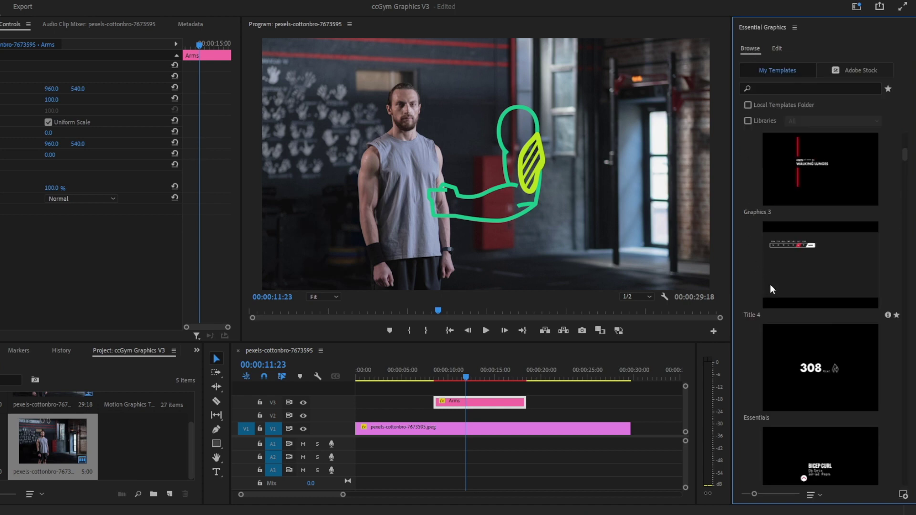
pyautogui.scroll(-2, 844, 373)
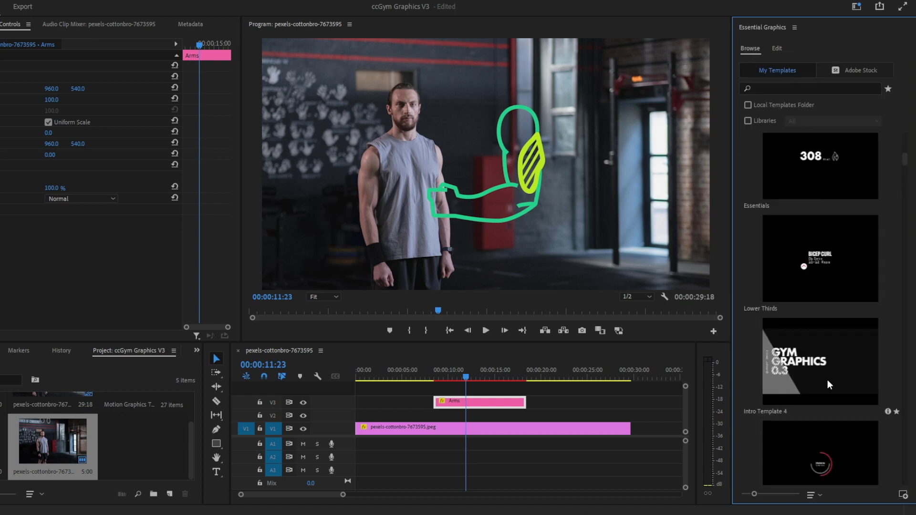
pyautogui.scroll(1, 827, 291)
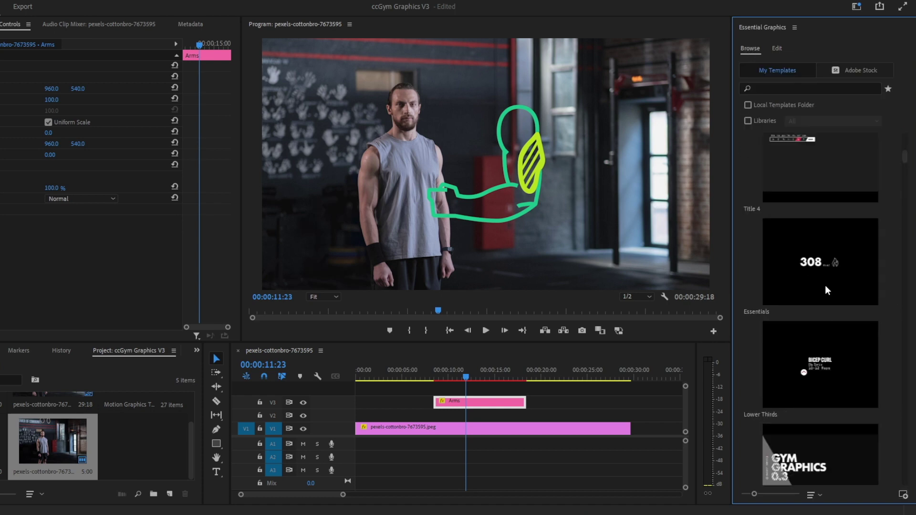
pyautogui.click(514, 402)
pyautogui.press('Delete')
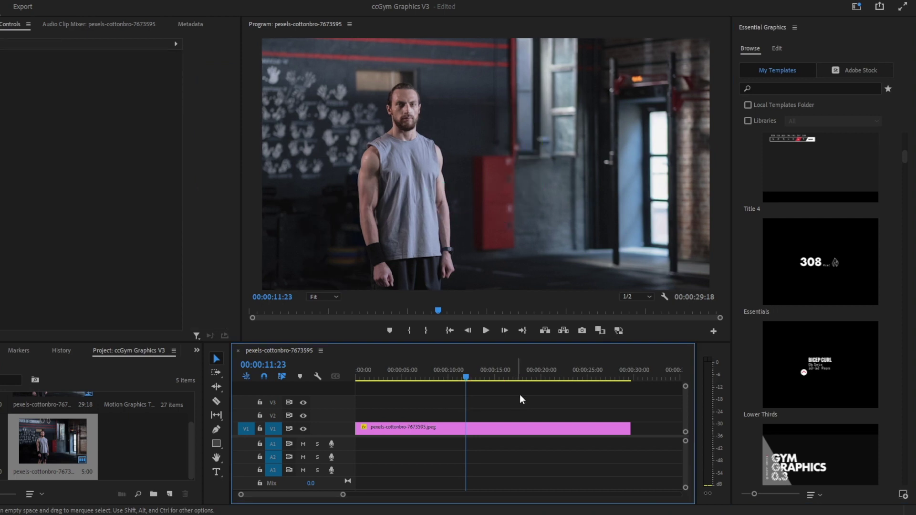
# Place the Lower Thirds template on track V2 over the gym photo and play back its opening animation.
pyautogui.moveTo(849, 371); pyautogui.dragTo(428, 415)
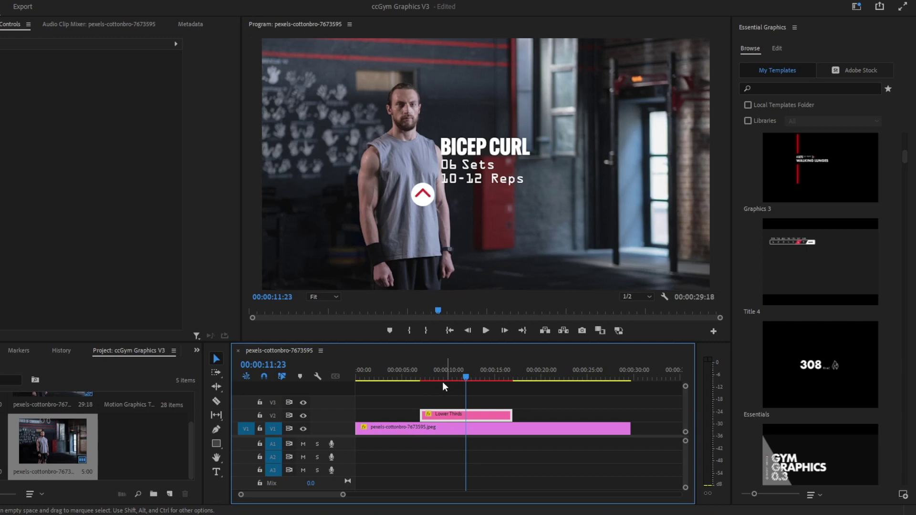
pyautogui.moveTo(467, 378); pyautogui.dragTo(418, 376)
pyautogui.press('space')
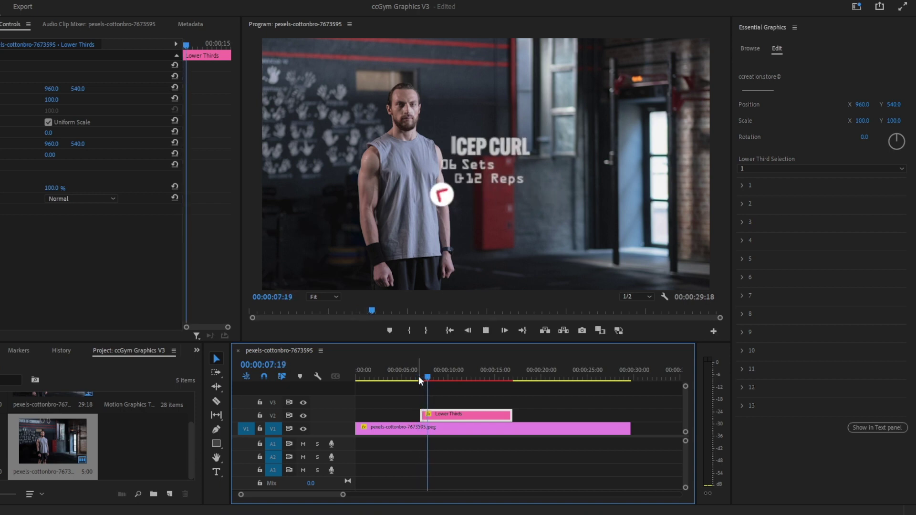
pyautogui.press('space')
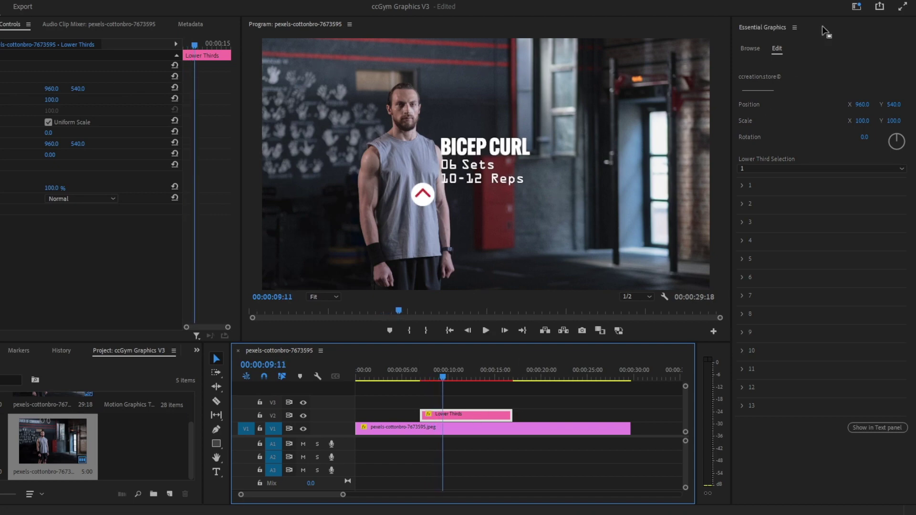
# Try lower third designs 13 and 10 on the Lower Thirds clip.
pyautogui.click(777, 168)
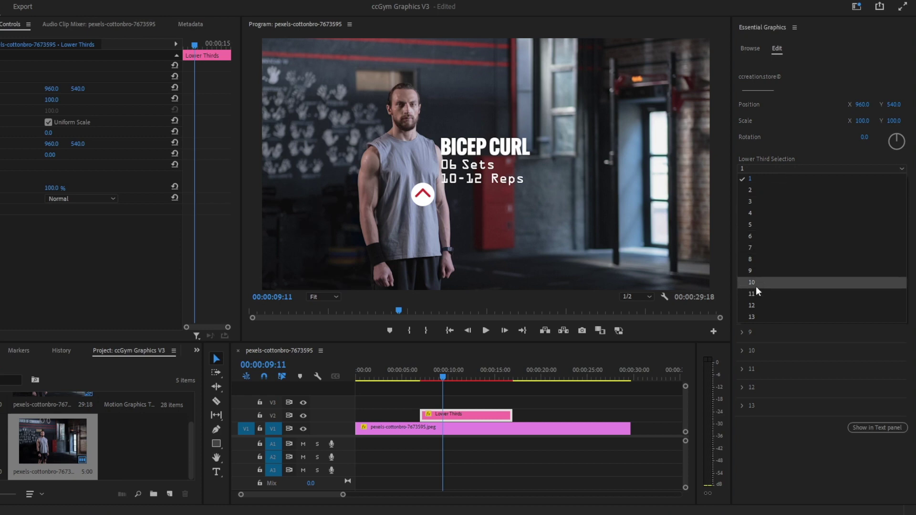
pyautogui.click(762, 319)
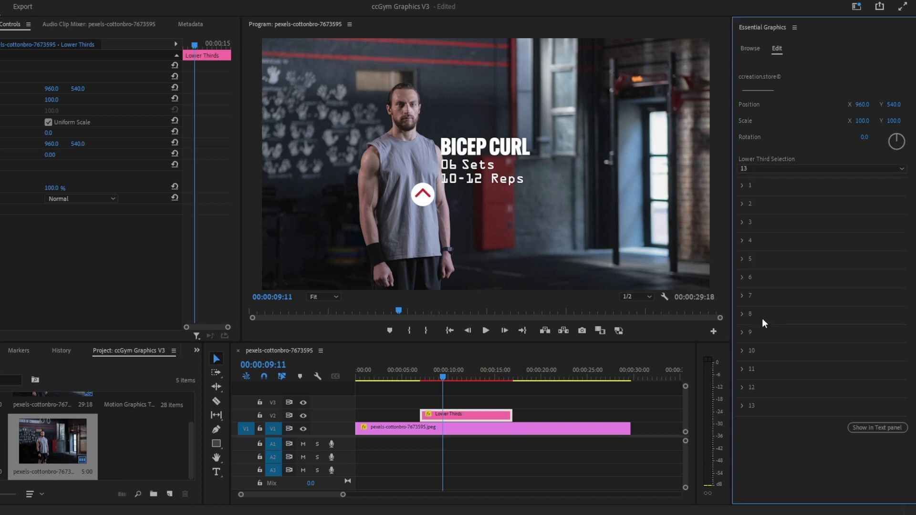
pyautogui.click(772, 168)
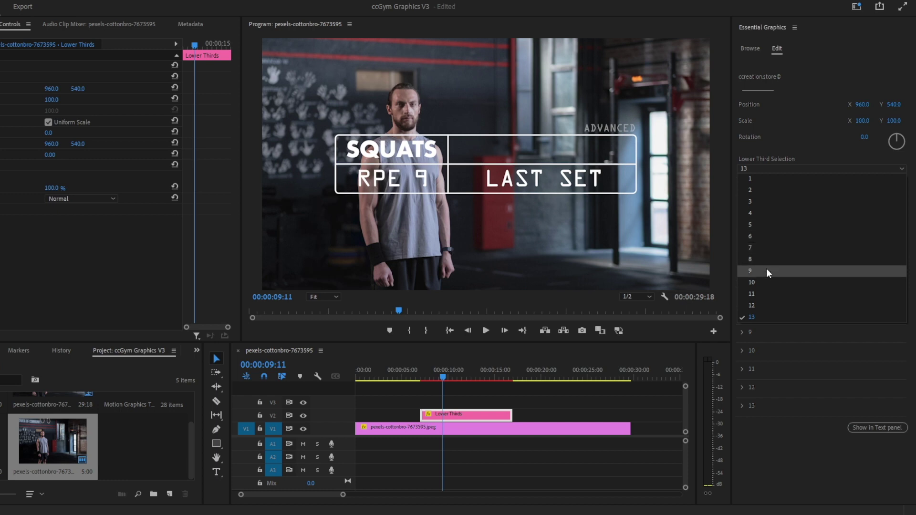
pyautogui.click(766, 280)
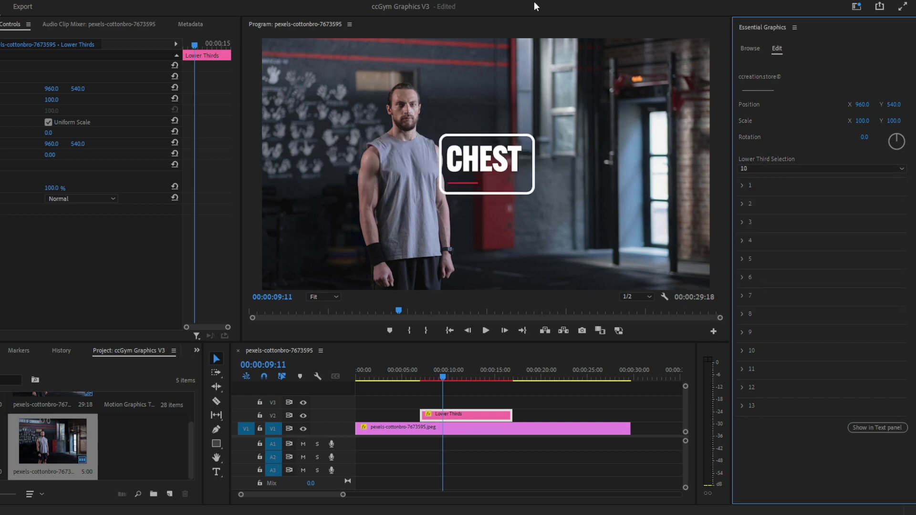
# Switch the Lower Thirds clip to design 3 and expand the settings of that design.
pyautogui.click(757, 168)
pyautogui.click(758, 198)
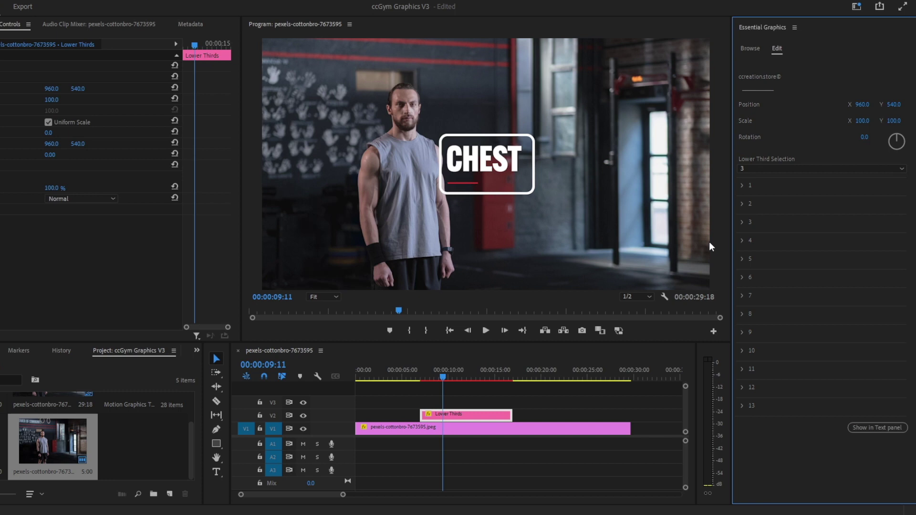
pyautogui.click(742, 221)
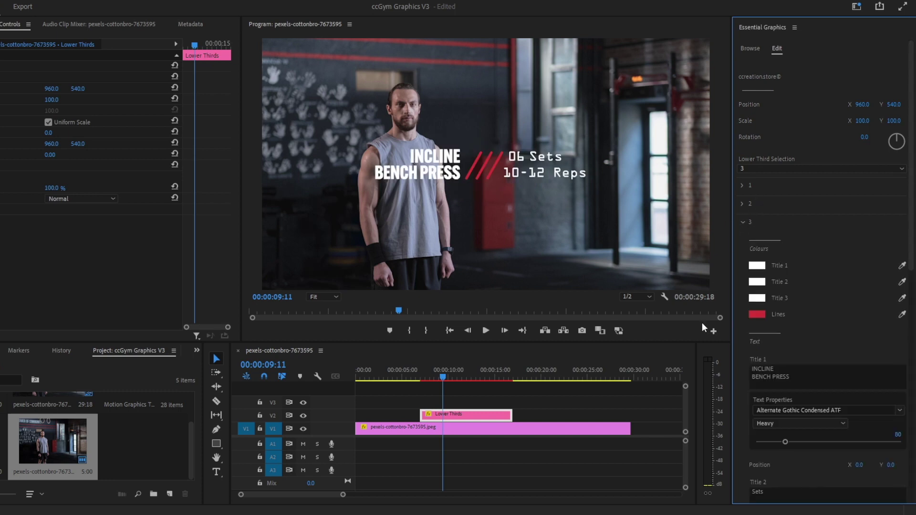
# Change the Title 1 colour of lower third 3 to a medium blue.
pyautogui.click(757, 266)
pyautogui.click(434, 252)
pyautogui.moveTo(399, 244); pyautogui.dragTo(401, 280)
pyautogui.click(519, 177)
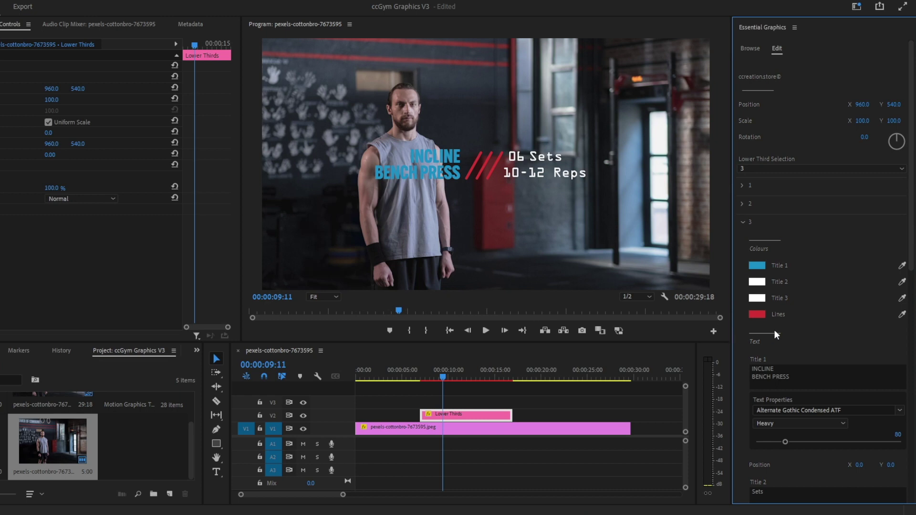
# Review the text, font, set count and position settings of lower third 3.
pyautogui.scroll(-2, 776, 327)
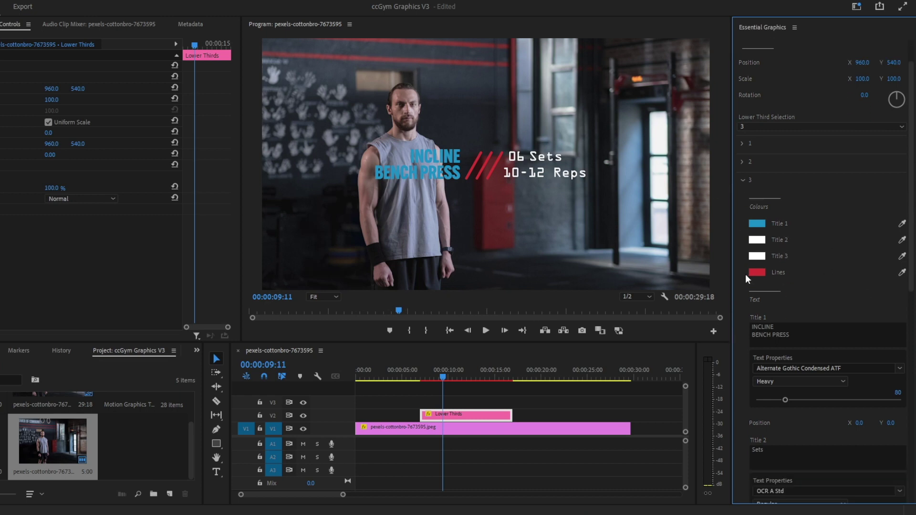
pyautogui.scroll(-3, 754, 337)
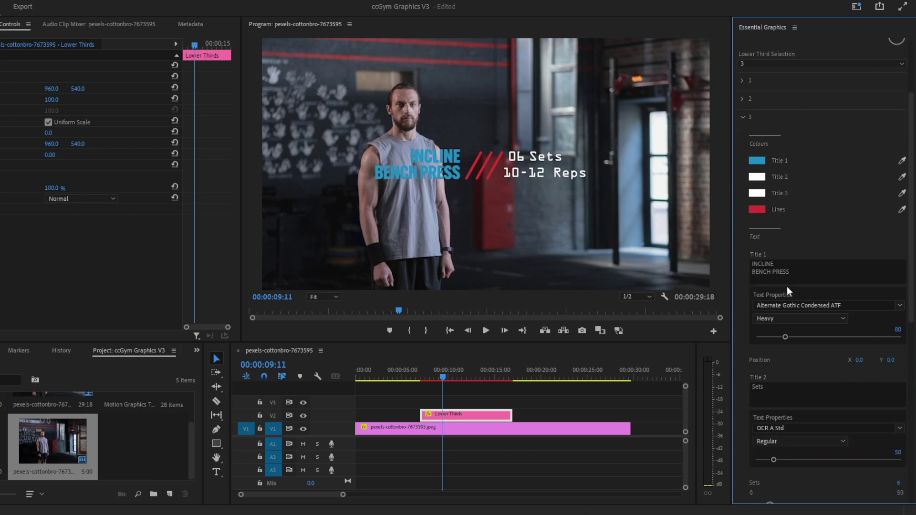
pyautogui.scroll(-3, 786, 285)
pyautogui.scroll(-1, 806, 285)
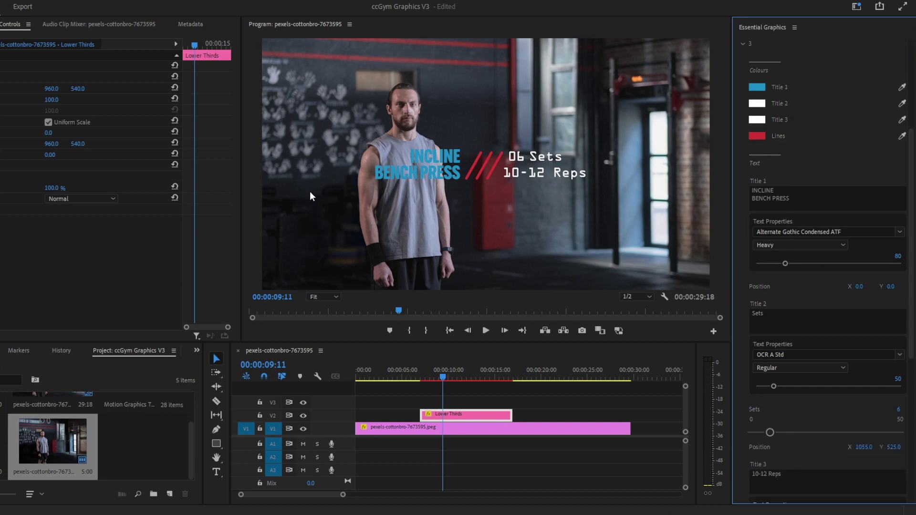
pyautogui.scroll(-8, 797, 336)
pyautogui.scroll(-5, 797, 336)
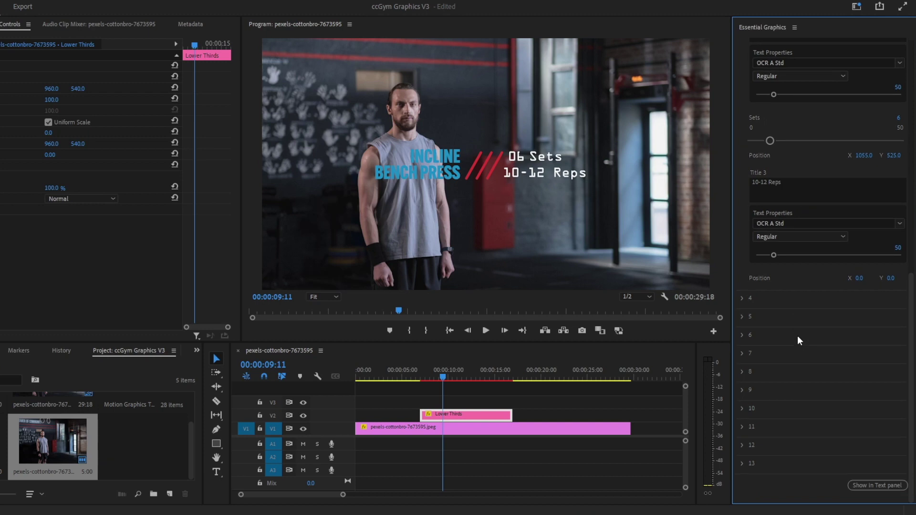
# Reposition lower third 3 toward the lower-right corner of the video frame.
pyautogui.scroll(7, 754, 293)
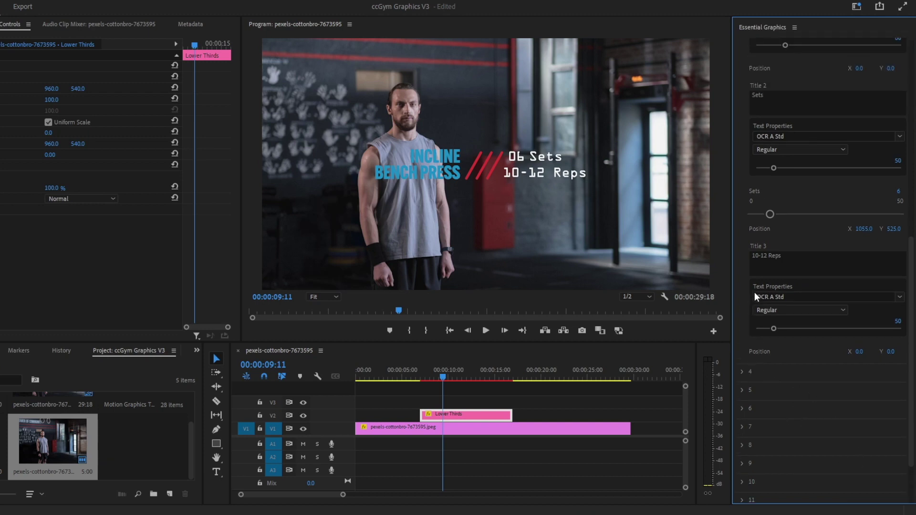
pyautogui.scroll(9, 755, 291)
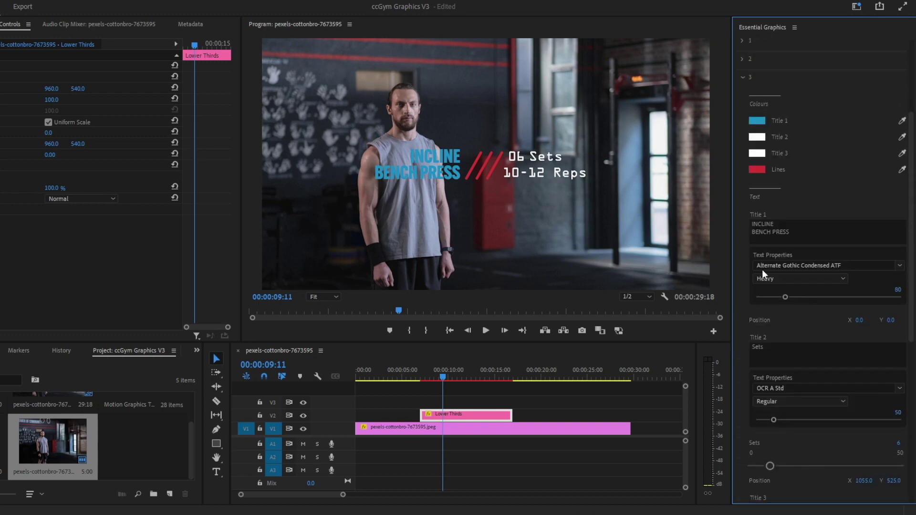
pyautogui.scroll(3, 792, 126)
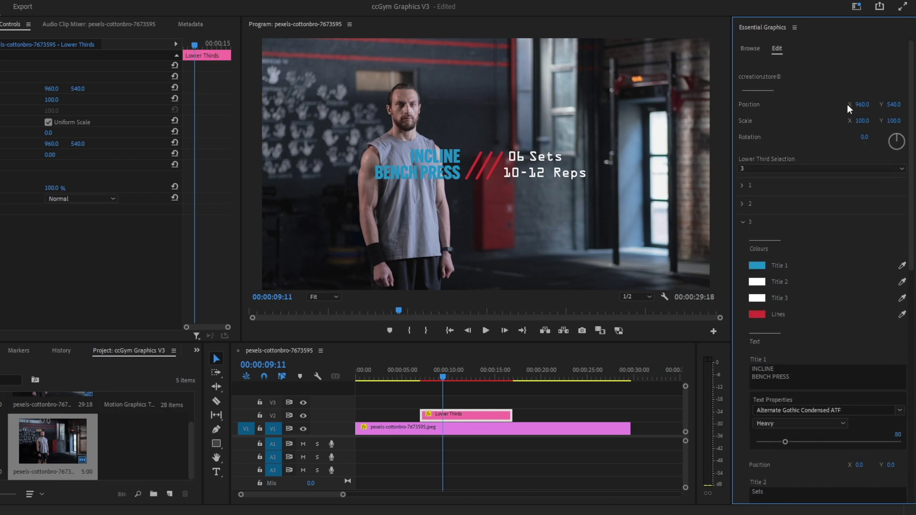
pyautogui.moveTo(859, 104); pyautogui.dragTo(895, 104)
# Add the Intro Template 4 graphic on track V3 directly above the Lower Thirds clip and open its editable settings.
pyautogui.click(755, 47)
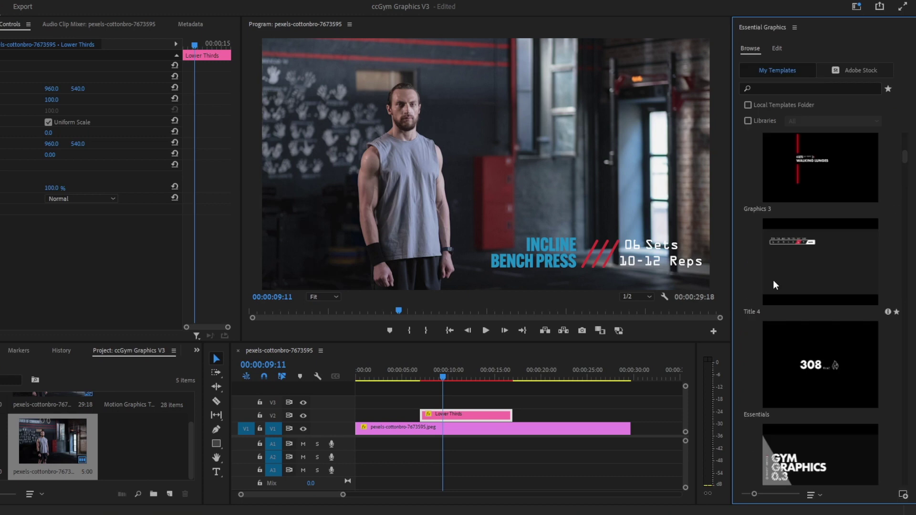
pyautogui.scroll(-5, 862, 138)
pyautogui.moveTo(861, 137); pyautogui.dragTo(422, 403)
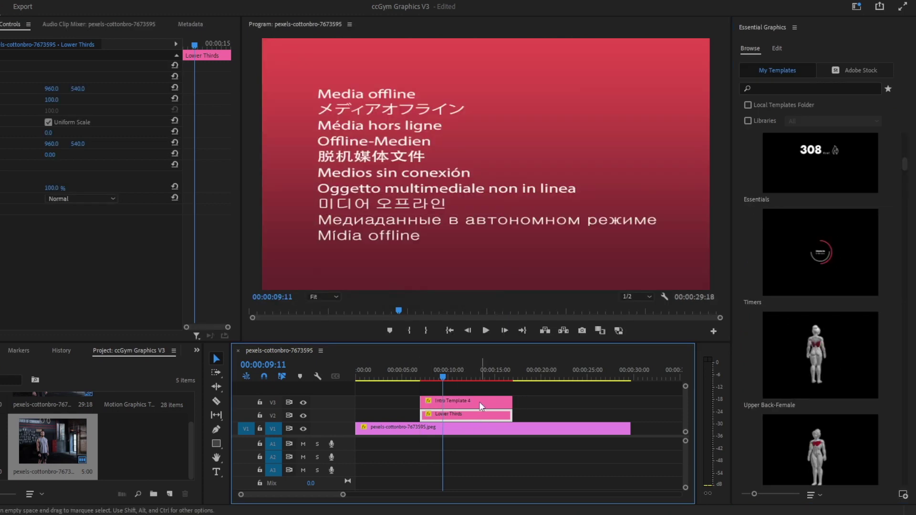
pyautogui.click(451, 403)
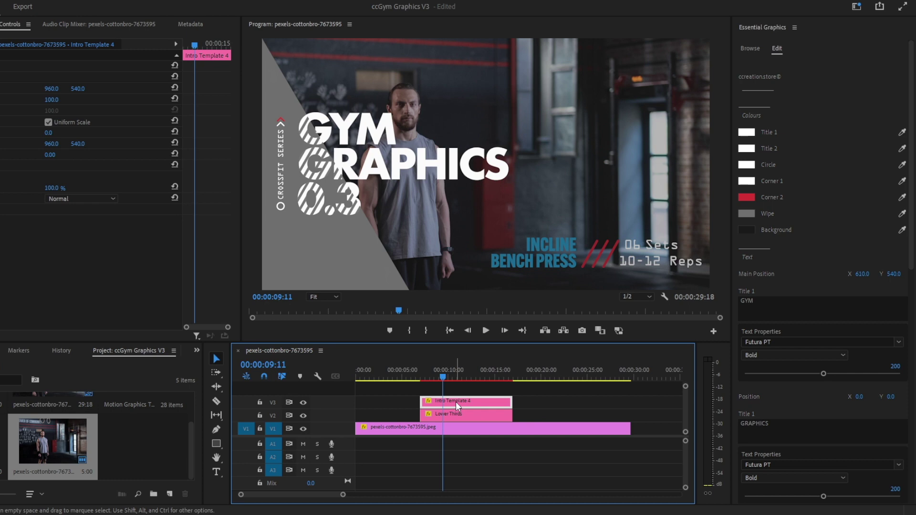
pyautogui.click(778, 48)
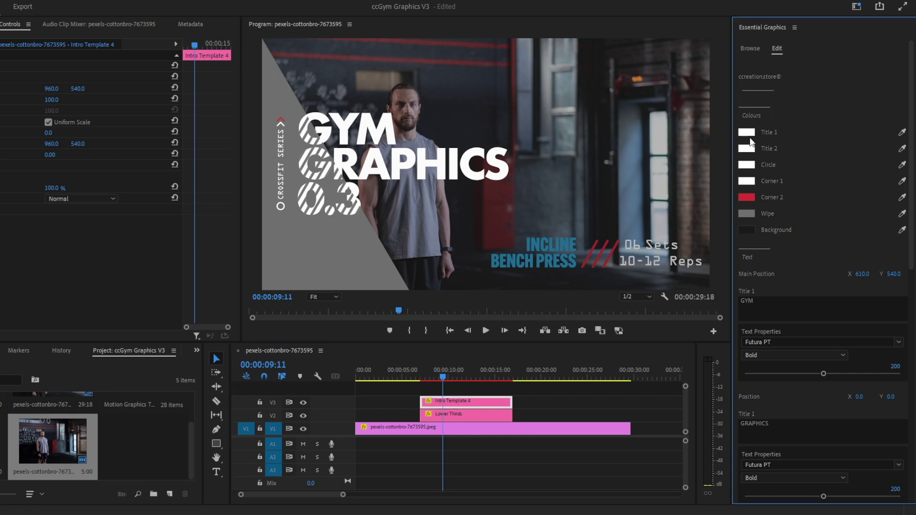
# Set the Background colour of Intro Template 4 to dark red 561212.
pyautogui.click(746, 230)
pyautogui.click(310, 224)
pyautogui.moveTo(309, 224); pyautogui.dragTo(393, 227)
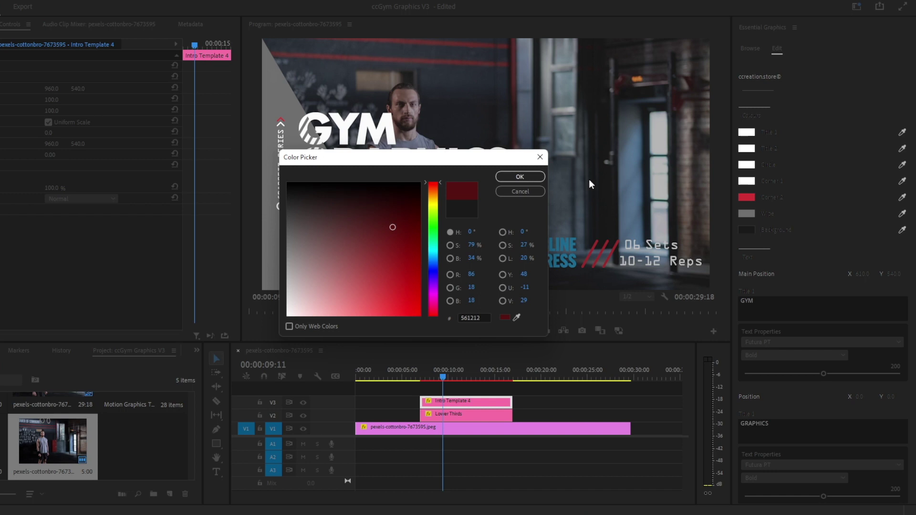
pyautogui.click(520, 176)
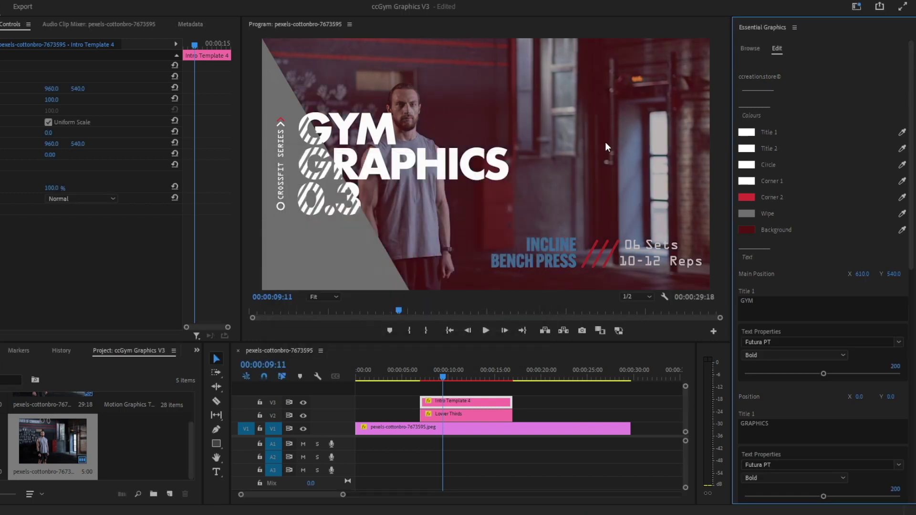
# Turn off the Arrows 1, Wipe, Circle and Grid elements of Intro Template 4 and adjust its background tint opacity.
pyautogui.scroll(-3, 798, 251)
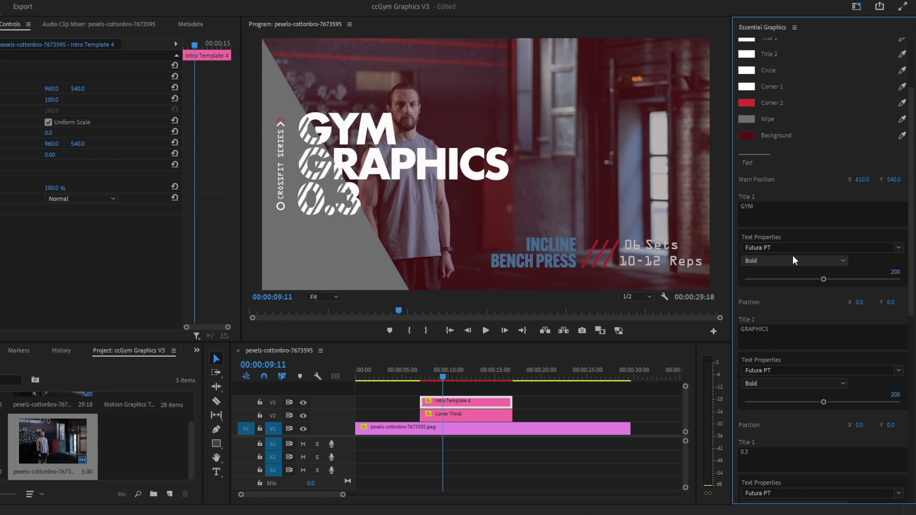
pyautogui.scroll(-5, 823, 428)
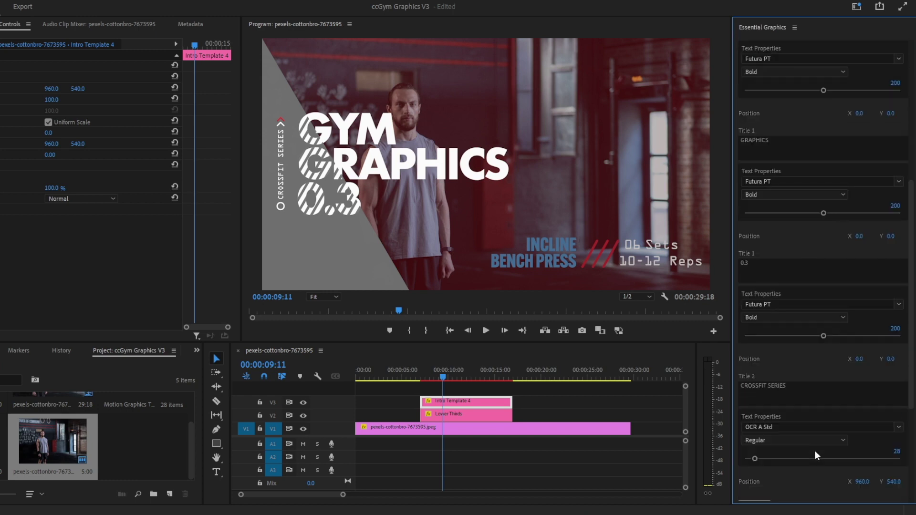
pyautogui.scroll(-5, 814, 450)
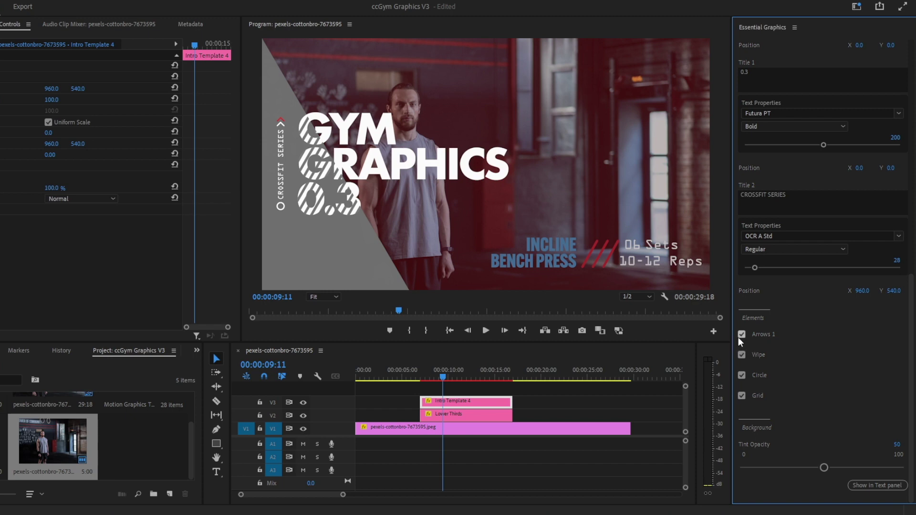
pyautogui.click(740, 355)
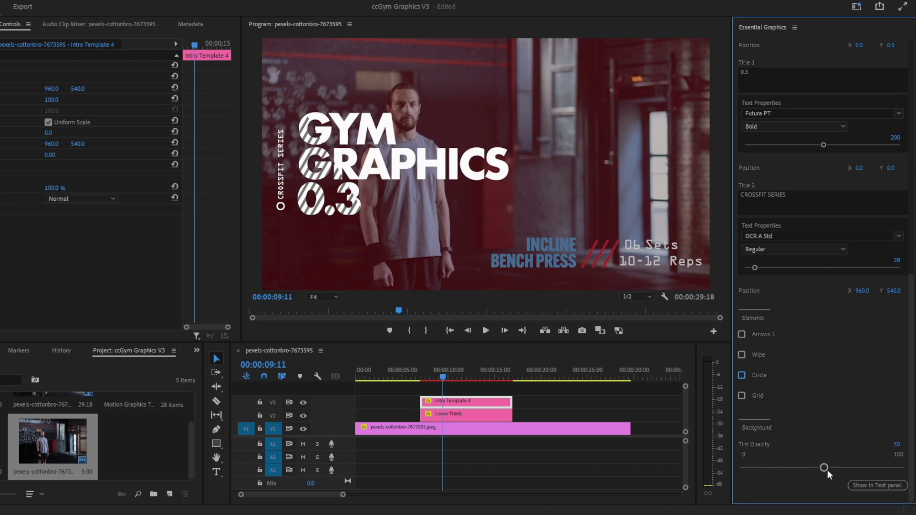
pyautogui.moveTo(852, 467); pyautogui.dragTo(868, 467)
# Play back the Intro Template 4 clip from its beginning to preview the animation.
pyautogui.scroll(10, 802, 411)
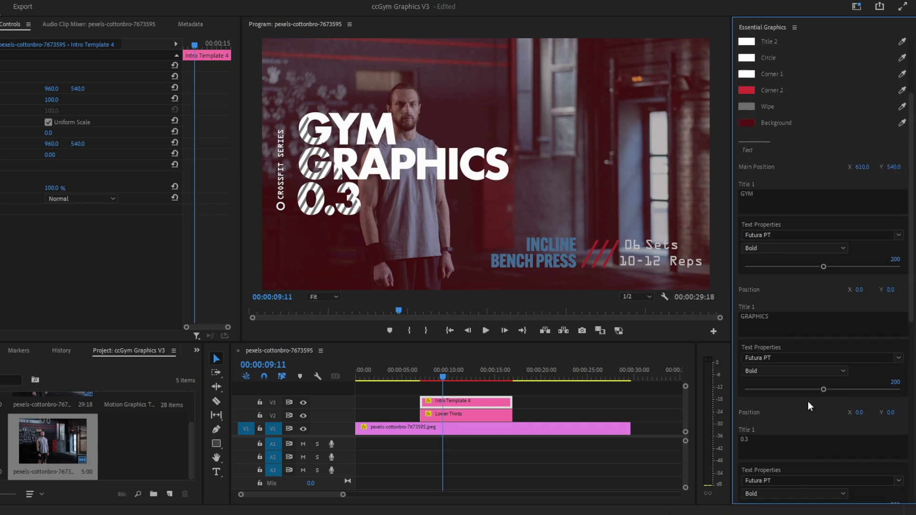
pyautogui.scroll(1, 808, 402)
pyautogui.moveTo(444, 377); pyautogui.dragTo(419, 384)
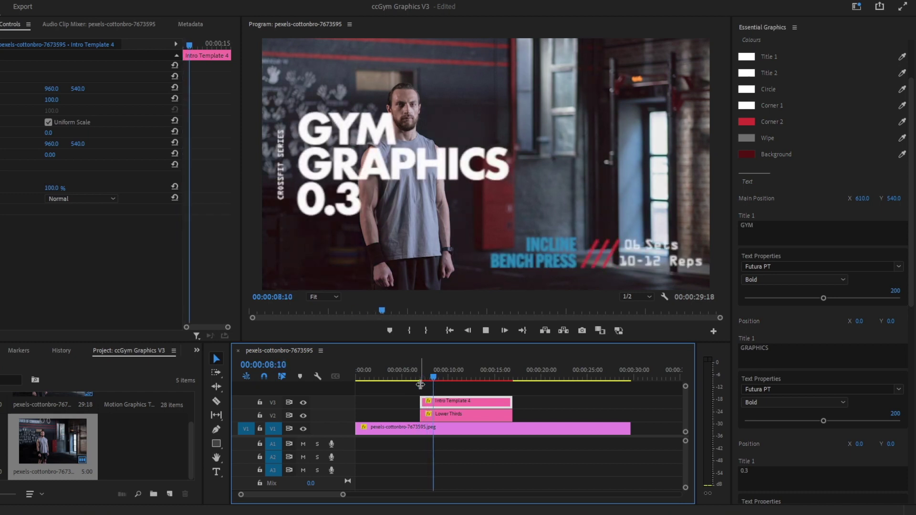
pyautogui.press('space')
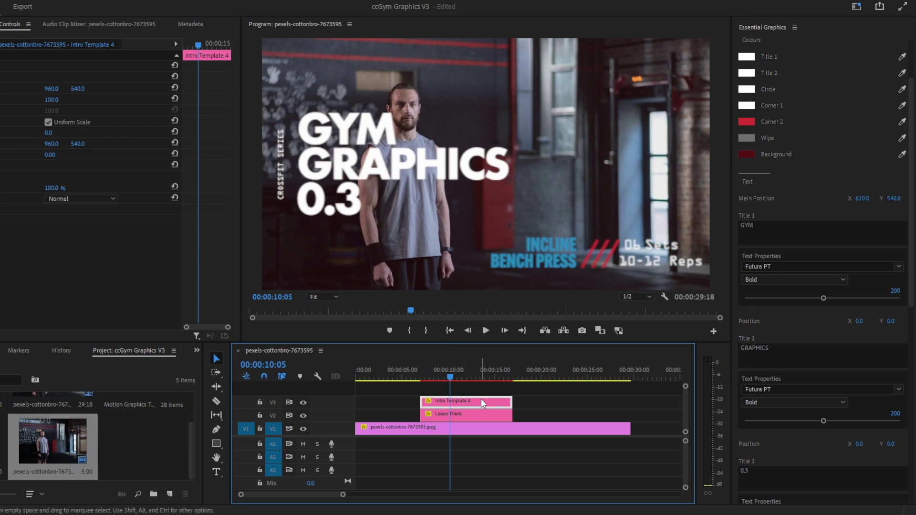
# Delete the Intro Template 4 clip and place the Timers template on track V2 at about 14 seconds.
pyautogui.press('Delete')
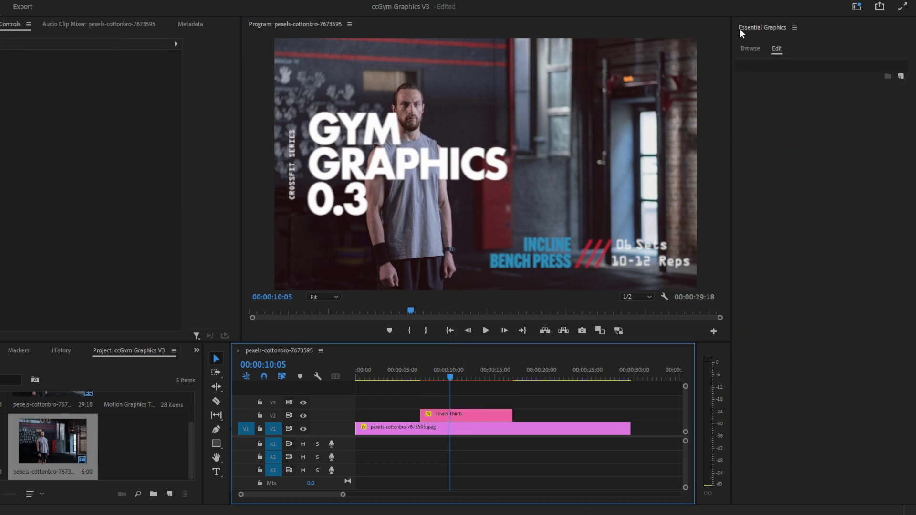
pyautogui.click(750, 48)
pyautogui.moveTo(824, 254); pyautogui.dragTo(519, 414)
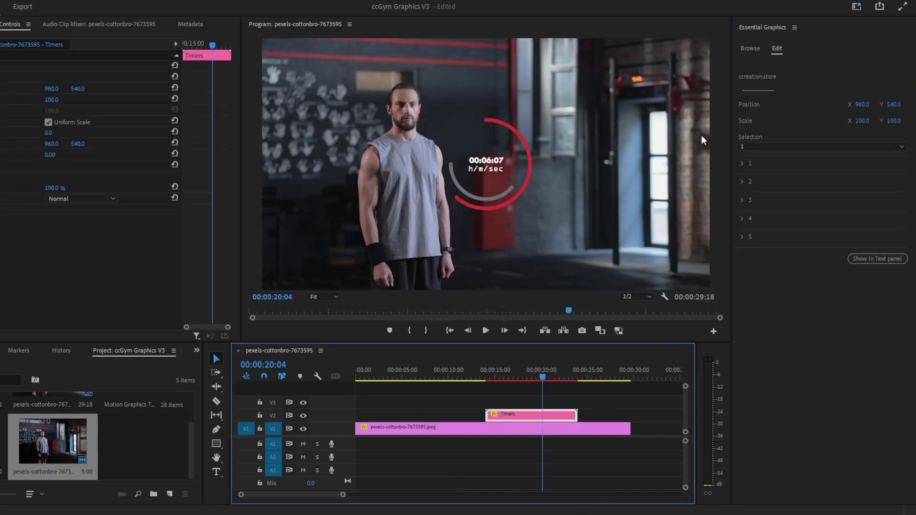
# Try timer design 5 on the Timers clip and switch it to design 4.
pyautogui.click(759, 144)
pyautogui.click(775, 202)
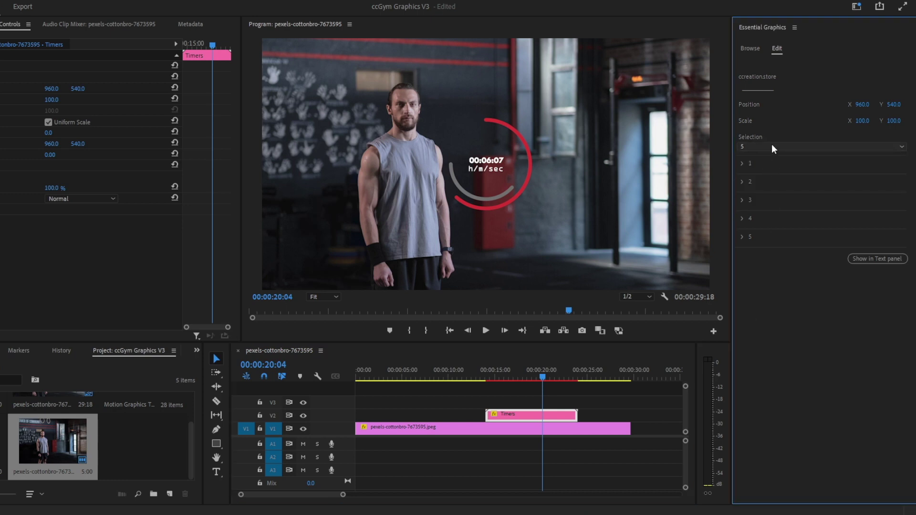
pyautogui.click(771, 144)
pyautogui.click(757, 193)
pyautogui.click(759, 145)
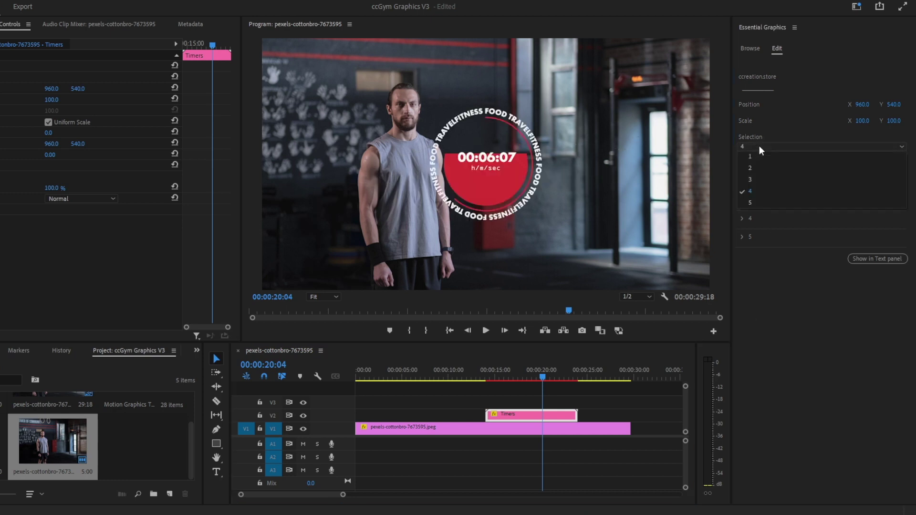
pyautogui.click(836, 353)
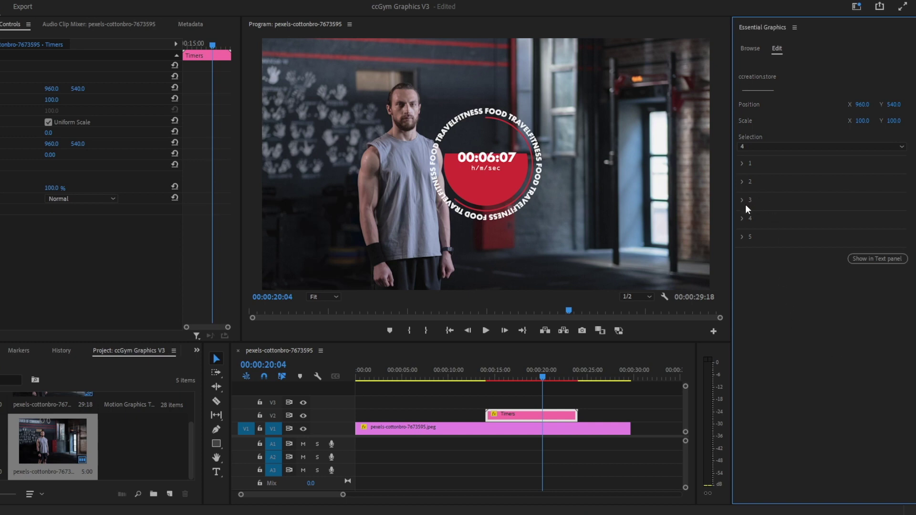
# Expand the settings of timer design 4 and examine its colours, text properties and thickness.
pyautogui.click(743, 218)
pyautogui.scroll(-5, 741, 218)
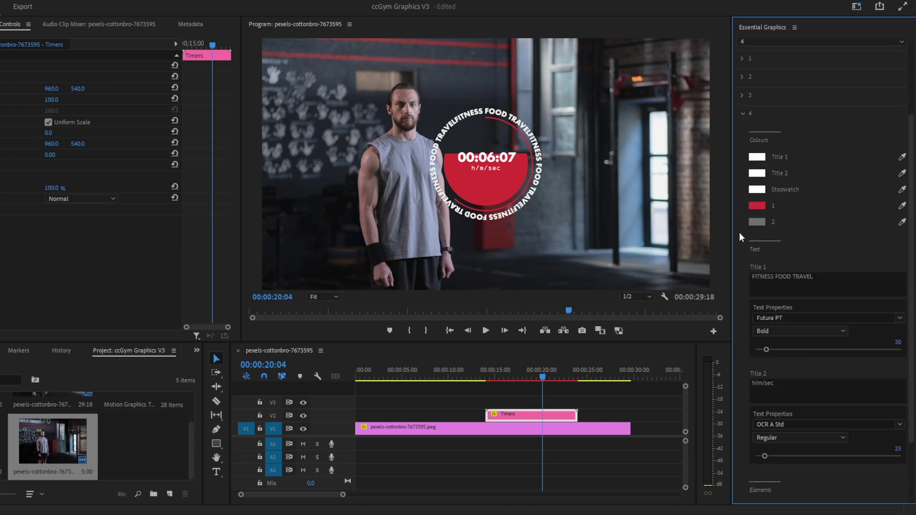
pyautogui.scroll(-3, 851, 170)
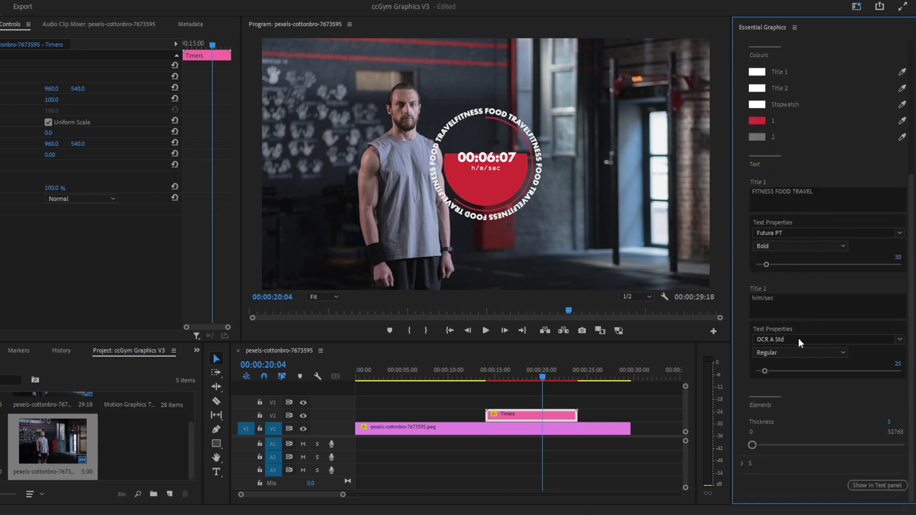
pyautogui.scroll(4, 751, 387)
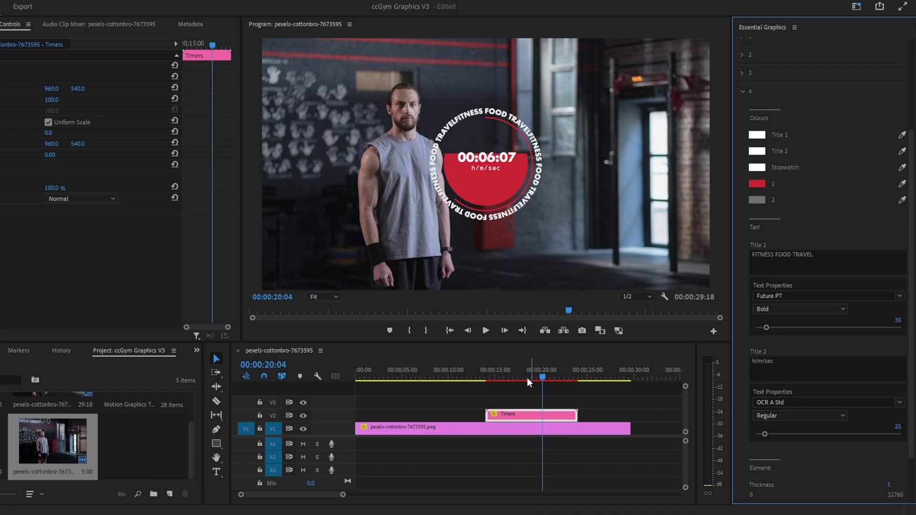
# Play the Timers clip from its start to preview the countdown animation, and look over its settings again.
pyautogui.moveTo(540, 377); pyautogui.dragTo(482, 393)
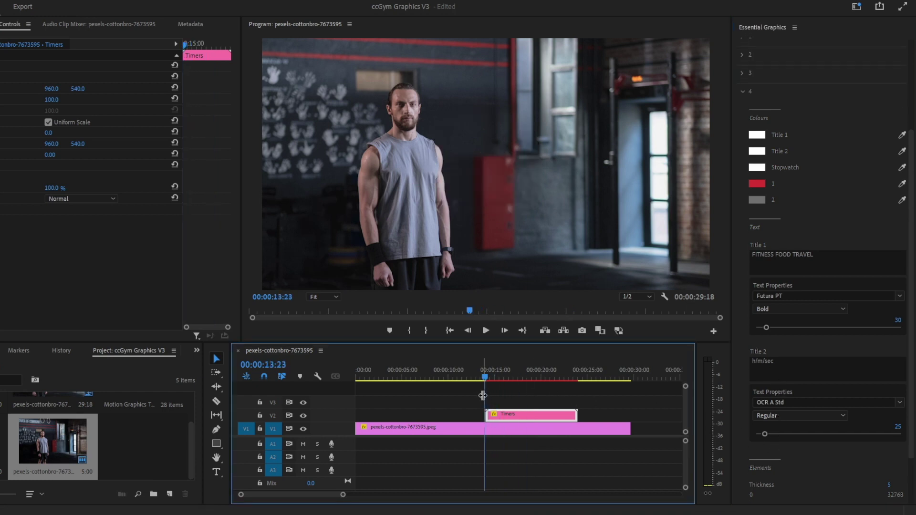
pyautogui.press('space')
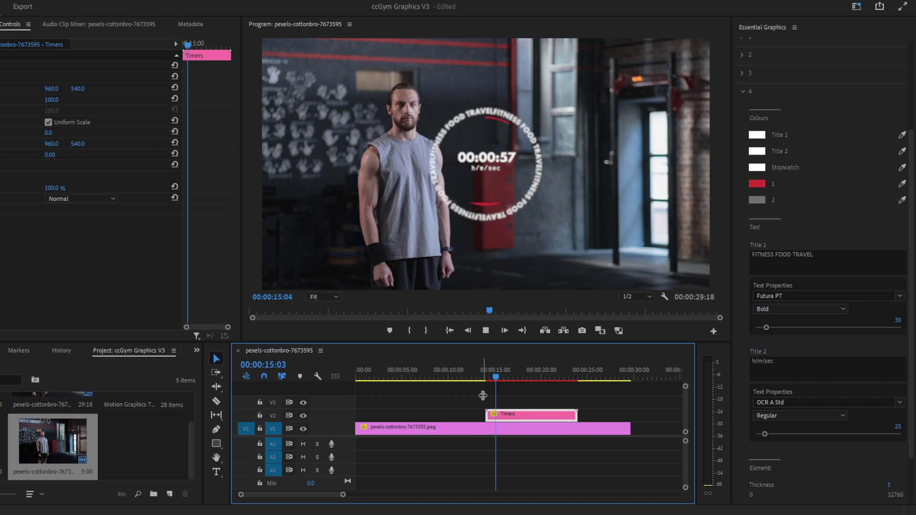
pyautogui.press('space')
pyautogui.scroll(-3, 861, 433)
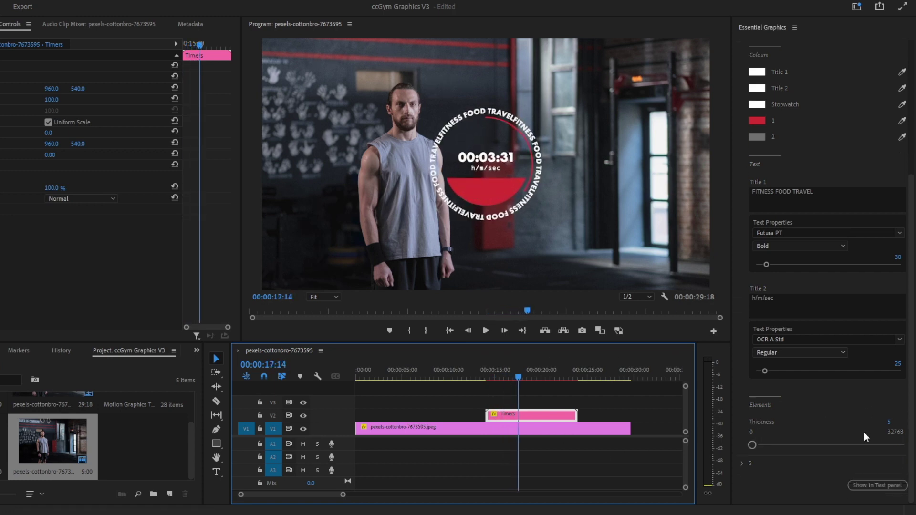
pyautogui.scroll(6, 785, 400)
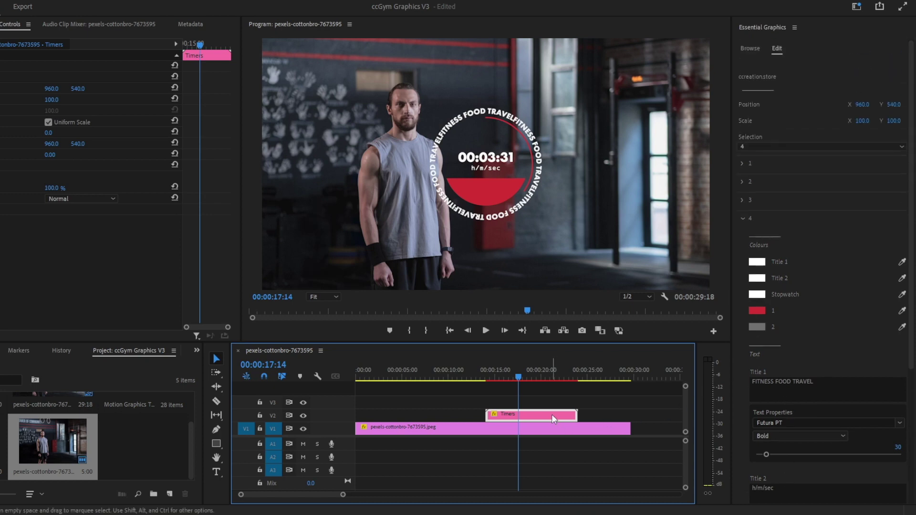
# Delete the Timers clip and place the Social Media template on track V2 at about 11 seconds.
pyautogui.press('Delete')
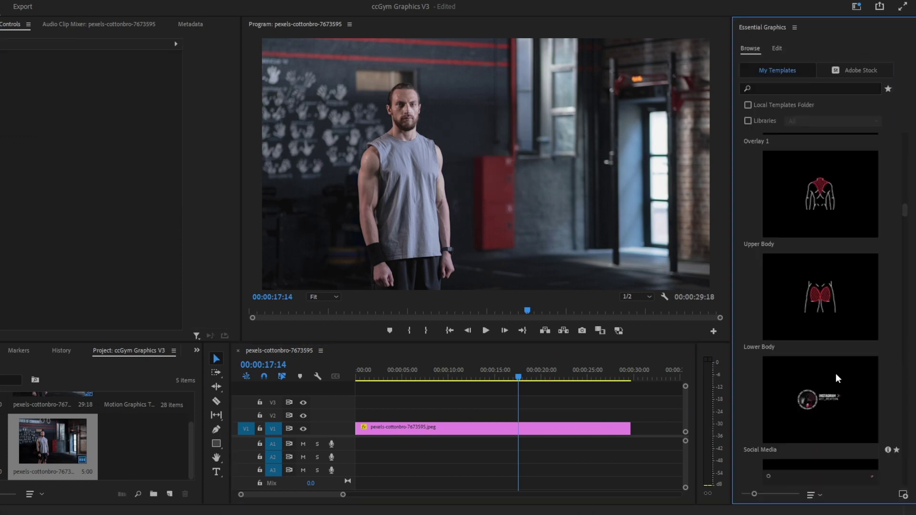
pyautogui.moveTo(834, 397); pyautogui.dragTo(460, 415)
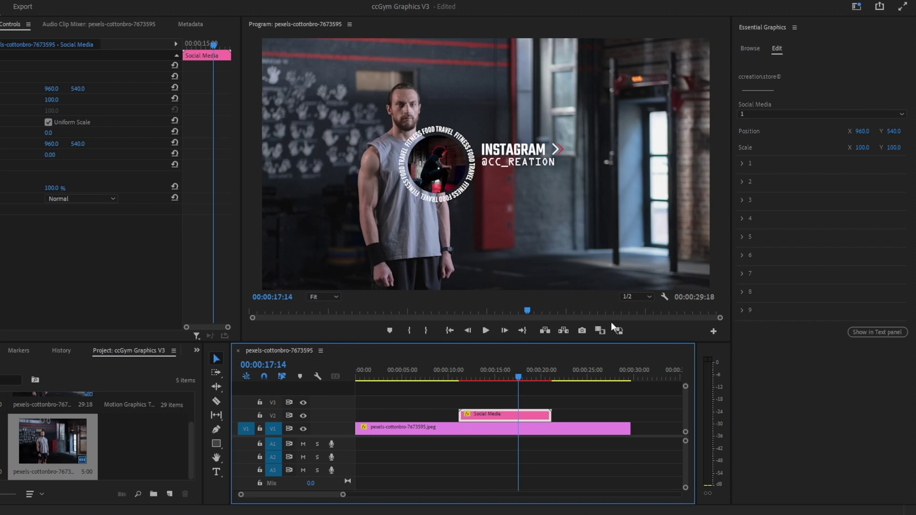
# Try design 9 on the Social Media clip and return to design 1.
pyautogui.click(772, 114)
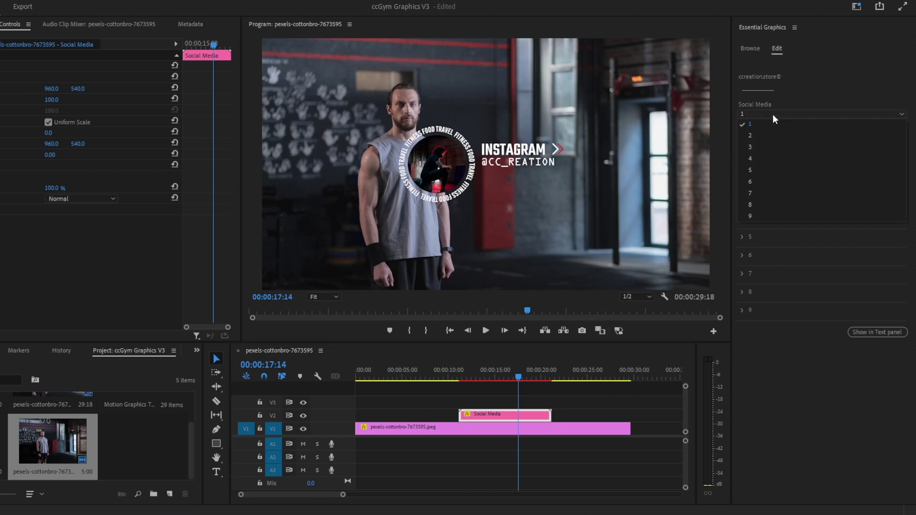
pyautogui.click(760, 217)
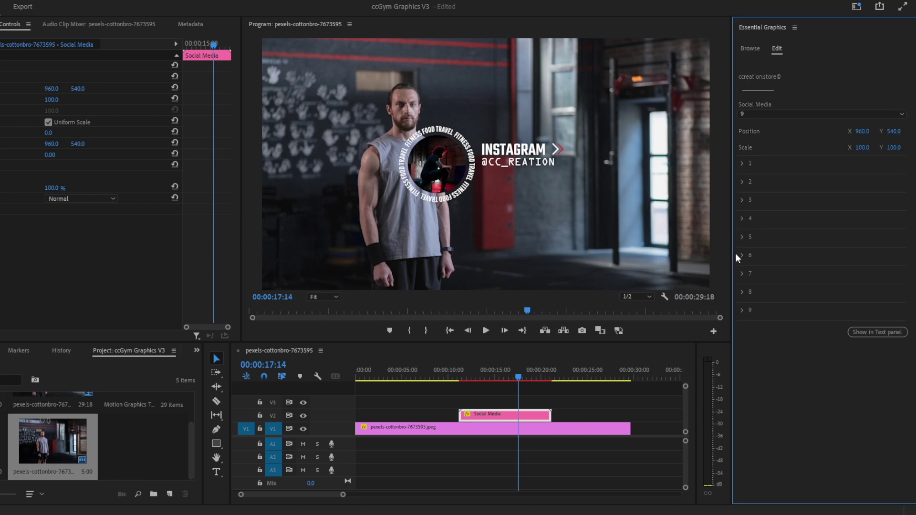
pyautogui.click(771, 115)
pyautogui.click(770, 130)
# Expand the settings of social media design 1 and open its Video/Image placeholder options.
pyautogui.click(745, 162)
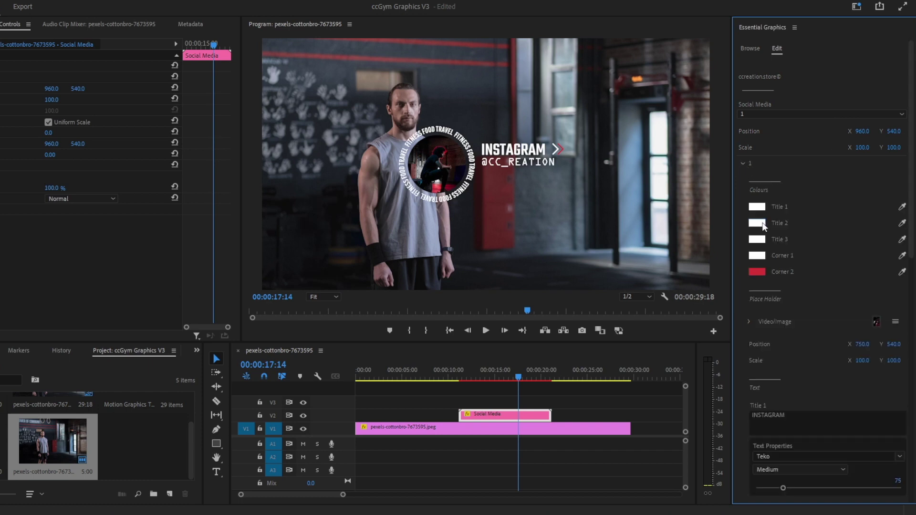
pyautogui.scroll(-3, 762, 224)
pyautogui.scroll(-1, 762, 223)
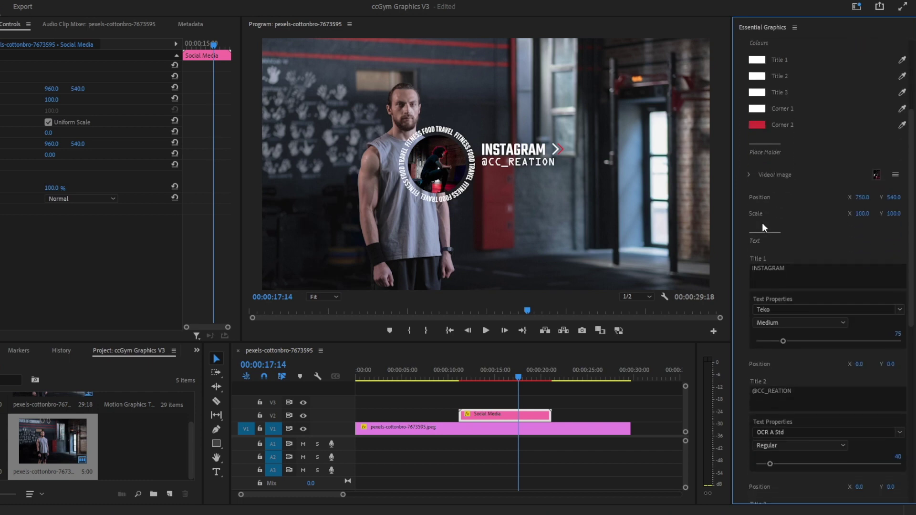
pyautogui.click(748, 176)
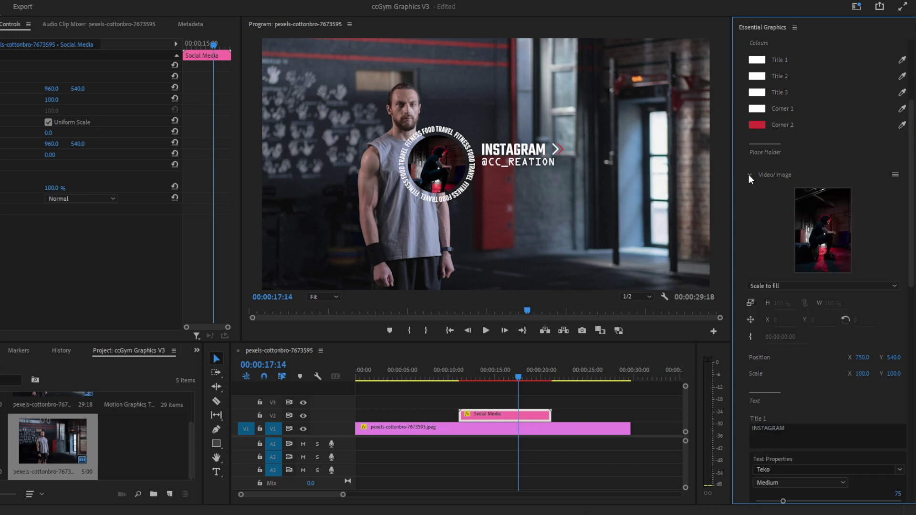
# Examine the Social Media placeholder's replacement options and the design's text, position and opacity settings.
pyautogui.click(895, 175)
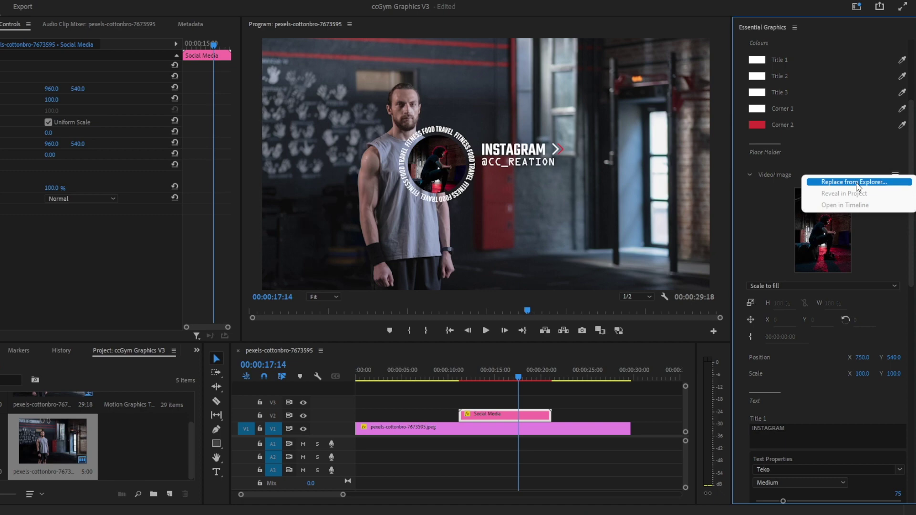
pyautogui.scroll(-2, 763, 246)
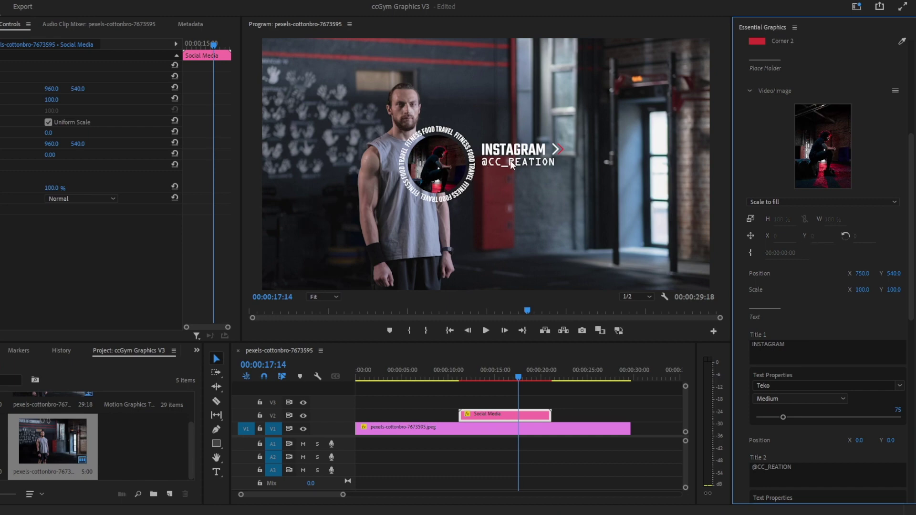
pyautogui.scroll(-5, 829, 286)
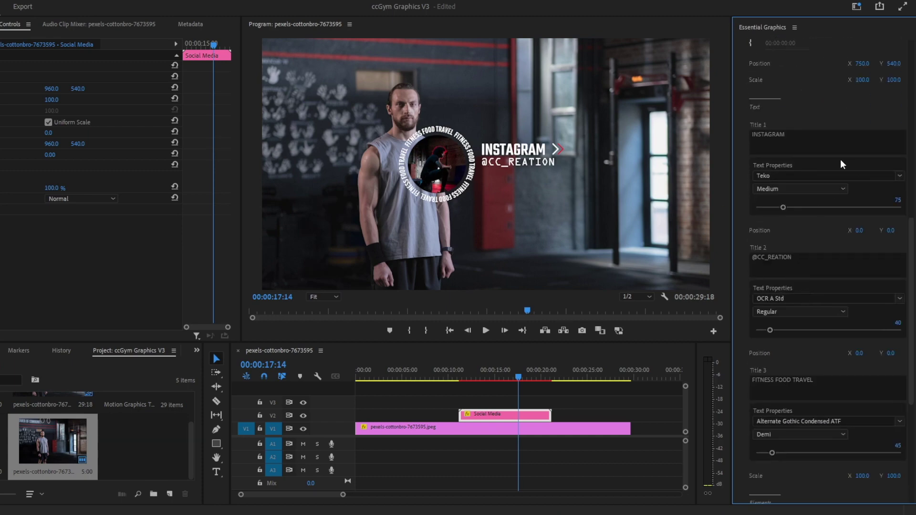
pyautogui.scroll(-4, 783, 154)
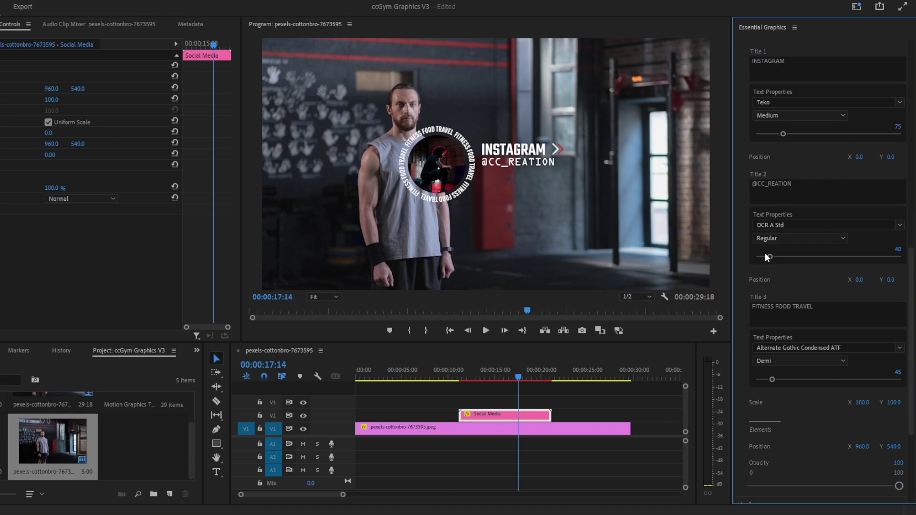
pyautogui.scroll(-2, 806, 316)
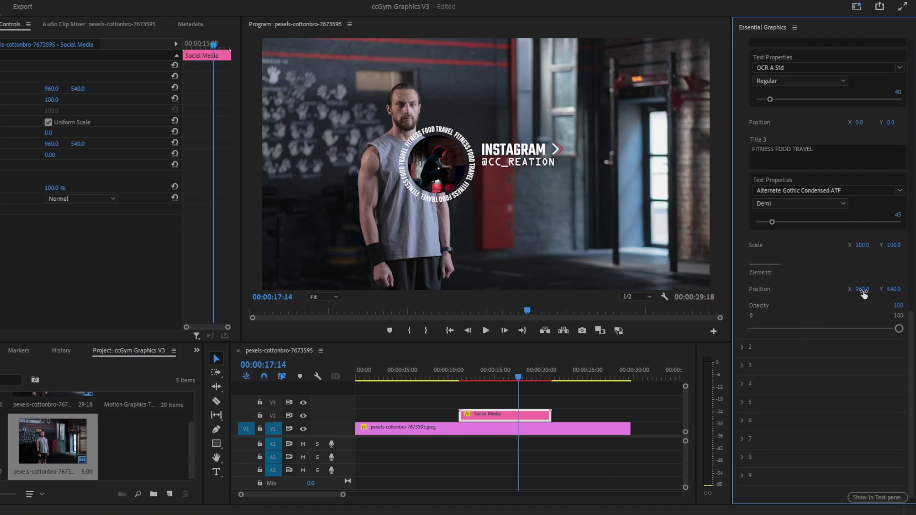
pyautogui.moveTo(862, 289); pyautogui.dragTo(893, 289)
pyautogui.moveTo(899, 328); pyautogui.dragTo(893, 329)
# Delete the Social Media clip and place the Graphics 5 template on track V3 at about 14 seconds.
pyautogui.press('Delete')
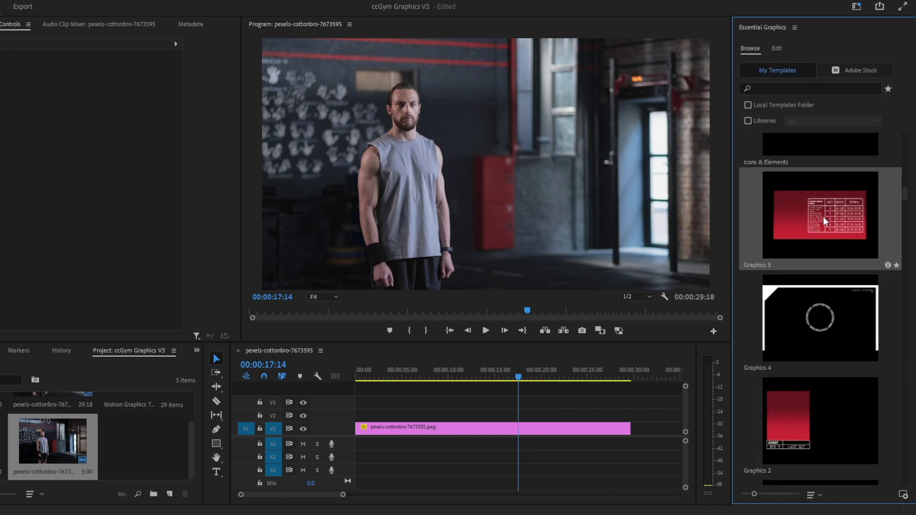
pyautogui.moveTo(796, 239); pyautogui.dragTo(484, 405)
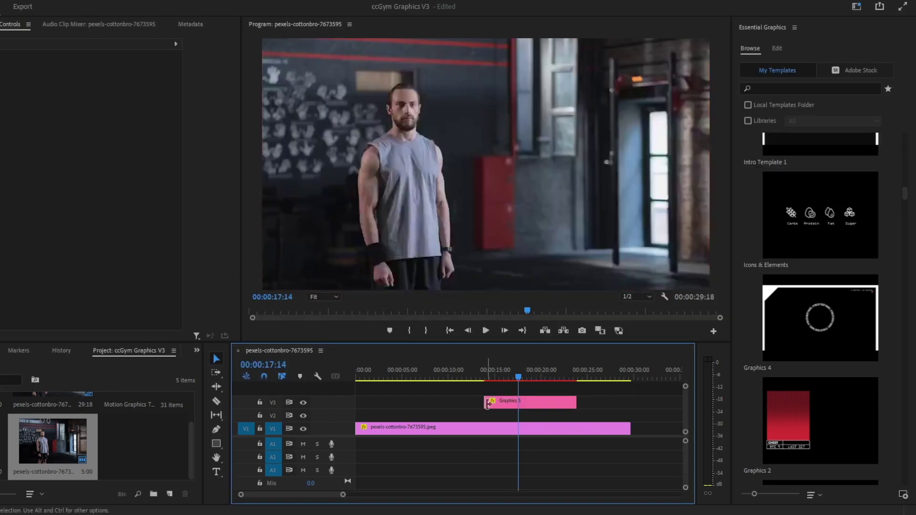
pyautogui.click(518, 403)
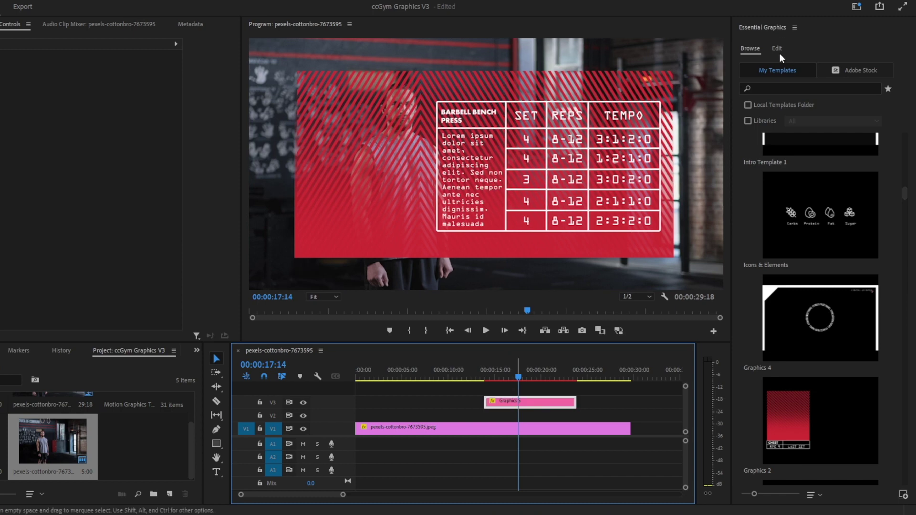
# Scale the Graphics 5 table to 128 and set its SET heading's font to Quicksand Dash.
pyautogui.click(777, 48)
pyautogui.moveTo(862, 121); pyautogui.dragTo(875, 121)
pyautogui.press('Right')
pyautogui.scroll(-5, 763, 243)
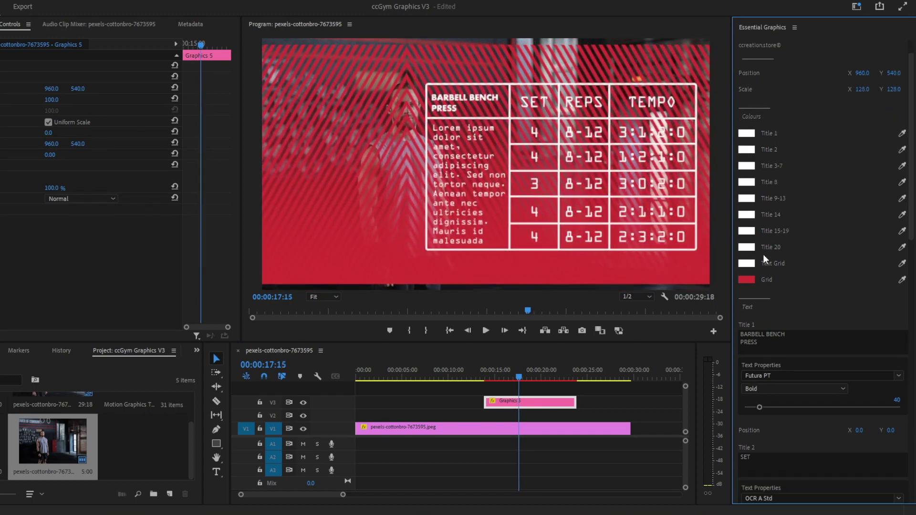
pyautogui.scroll(-10, 782, 363)
pyautogui.press('Right')
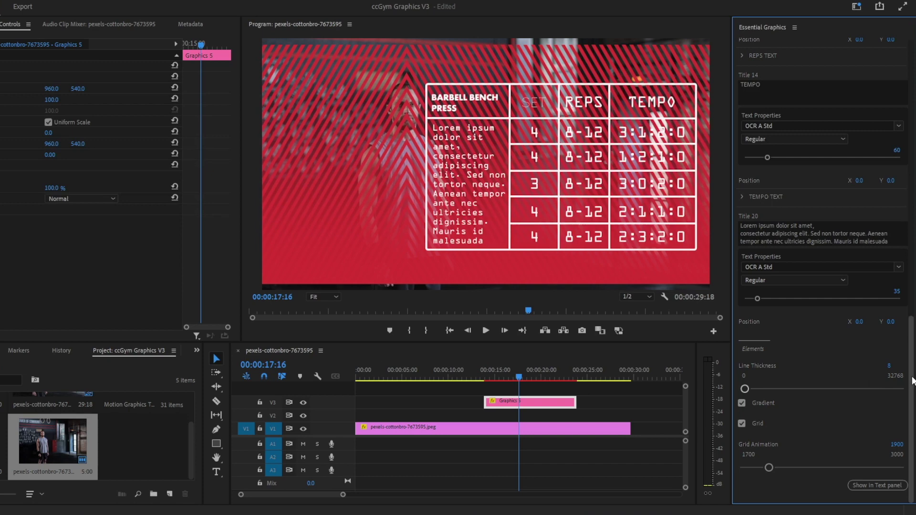
# Set the line thickness of the Graphics 5 table to 5.
pyautogui.click(888, 365)
pyautogui.write('5')
pyautogui.press('Return')
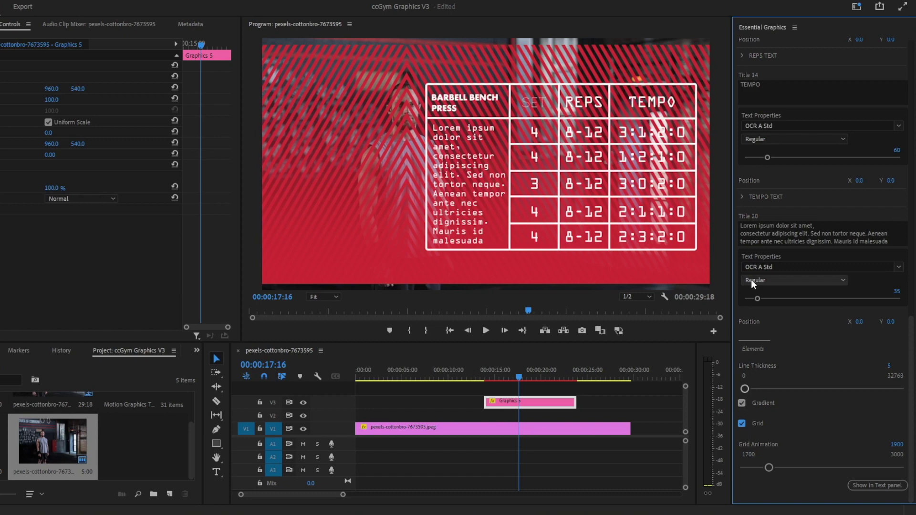
# Scale Graphics 5 down and shift it toward the right side of the video frame.
pyautogui.scroll(3, 811, 210)
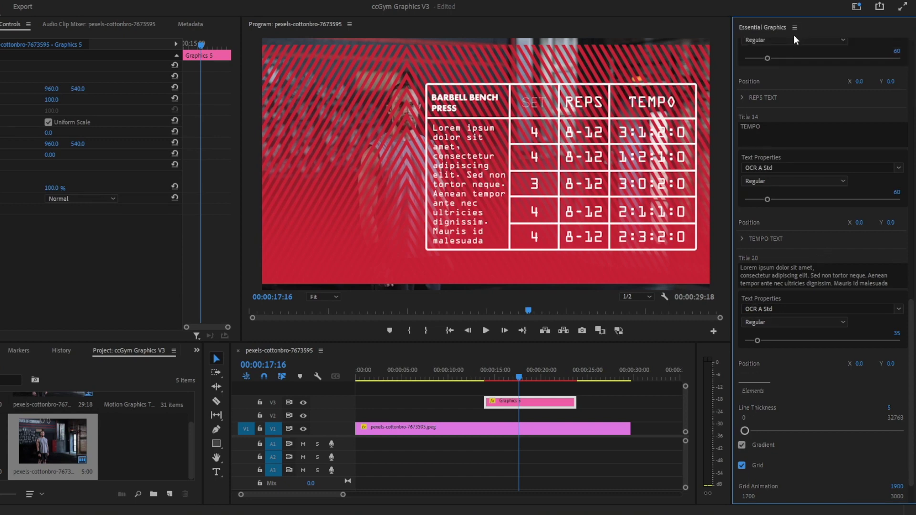
pyautogui.scroll(10, 778, 218)
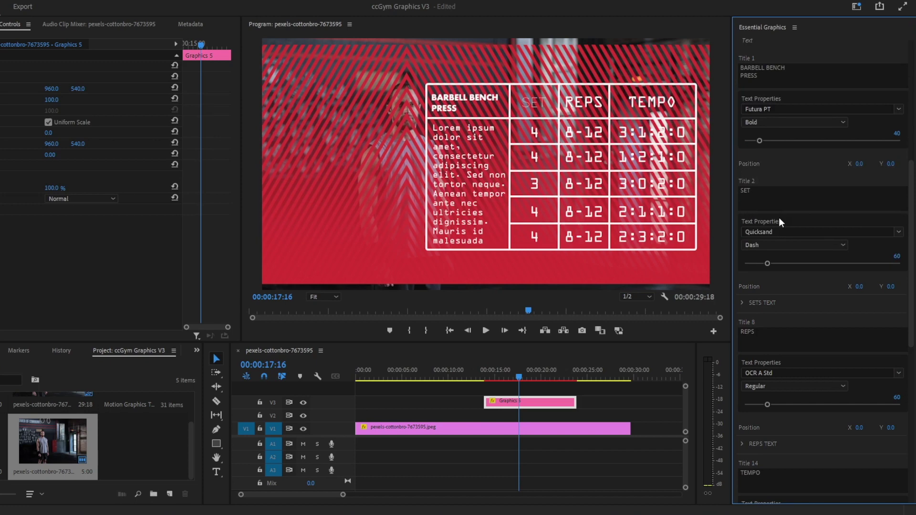
pyautogui.scroll(4, 778, 217)
pyautogui.moveTo(859, 124); pyautogui.dragTo(911, 104)
# Find the Upper Front muscle template and place it on track V4 directly above Graphics 5.
pyautogui.click(749, 48)
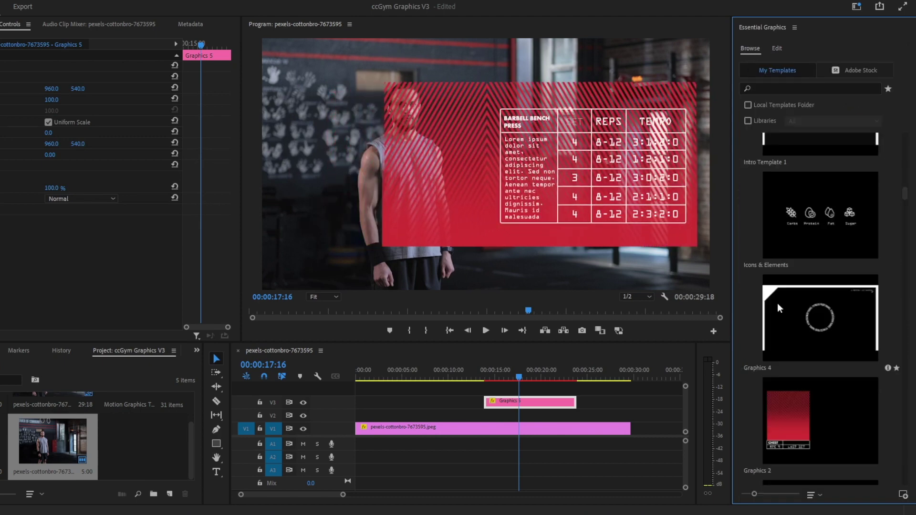
pyautogui.scroll(-10, 790, 343)
pyautogui.scroll(2, 790, 344)
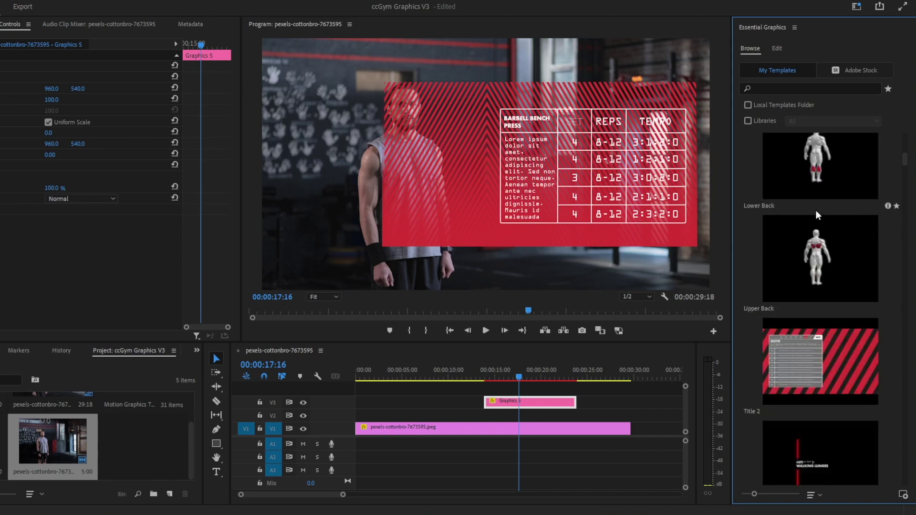
pyautogui.scroll(2, 819, 279)
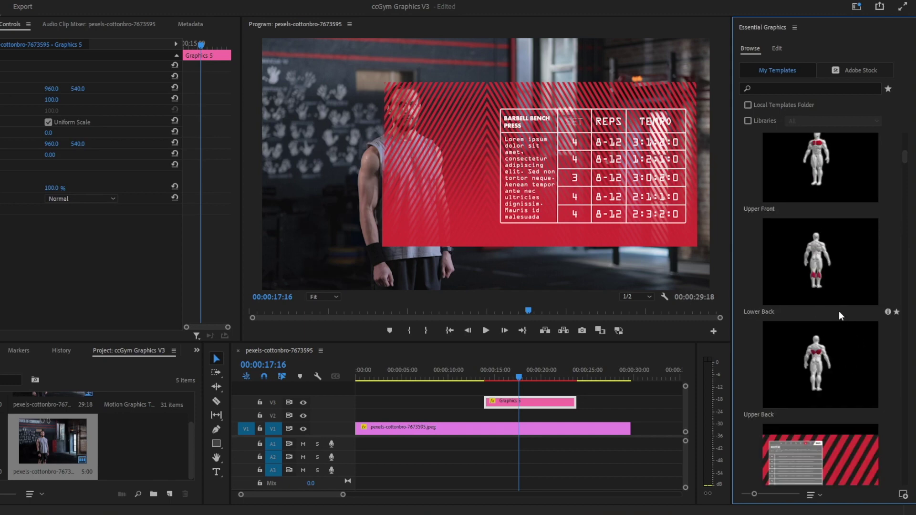
pyautogui.scroll(2, 840, 310)
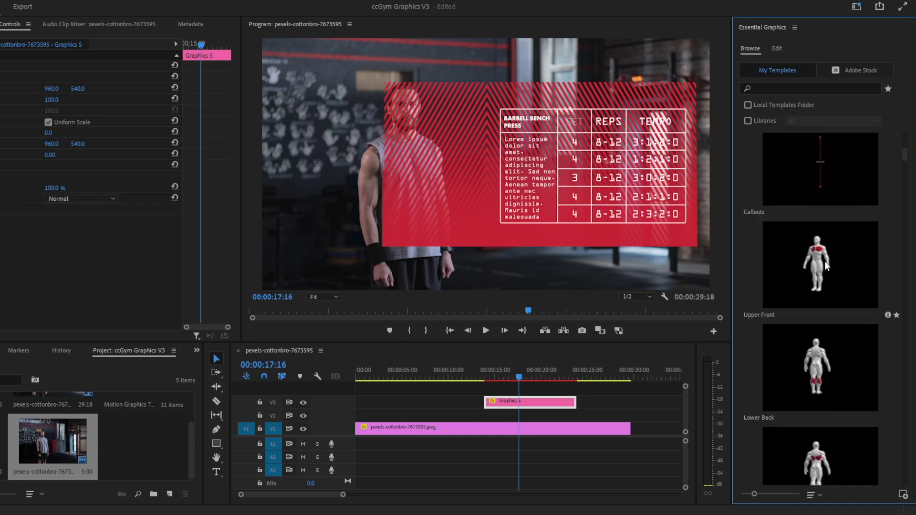
pyautogui.moveTo(828, 269); pyautogui.dragTo(525, 388)
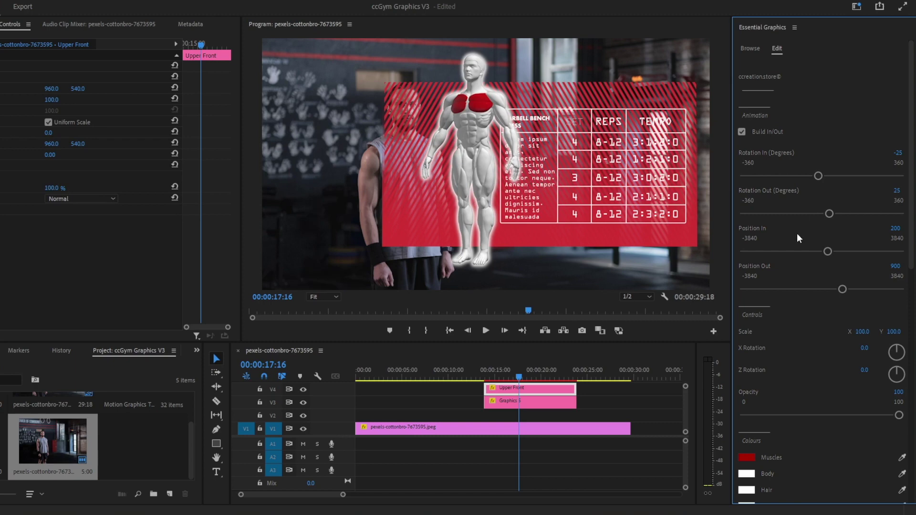
# Reduce the Upper Front figure's scale to 65 in both X and Y.
pyautogui.scroll(-2, 797, 233)
pyautogui.click(862, 279)
pyautogui.write('77')
pyautogui.press('Return')
pyautogui.moveTo(892, 279); pyautogui.dragTo(887, 279)
pyautogui.scroll(2, 822, 245)
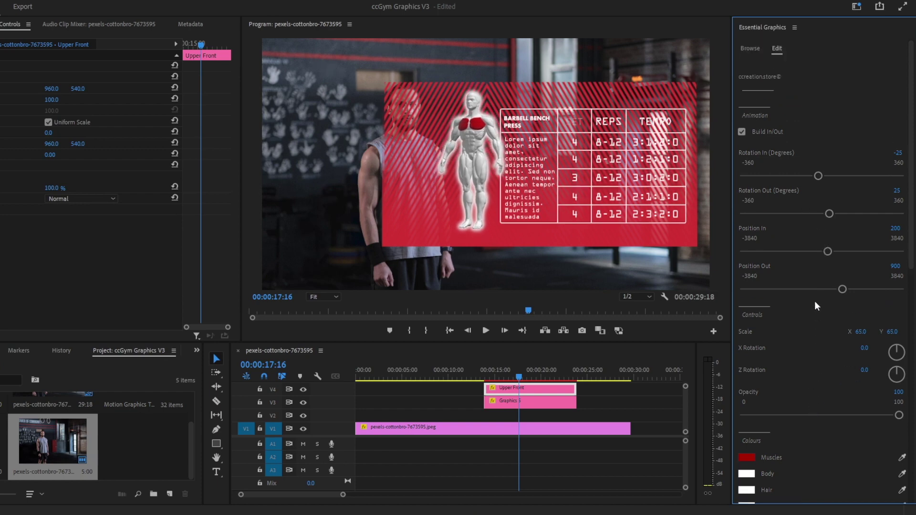
# Set the Upper Front figure's Position Out to 731 and its Rotation In to -90 degrees.
pyautogui.moveTo(842, 289); pyautogui.dragTo(836, 289)
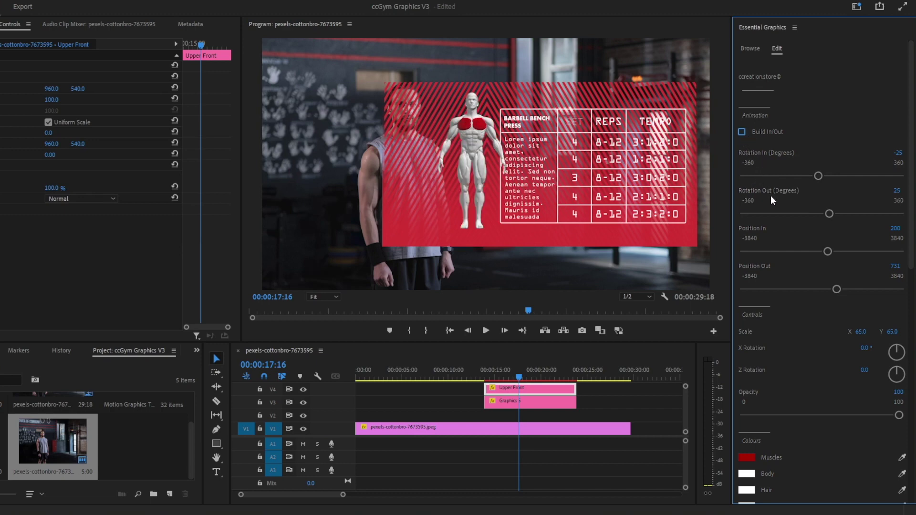
pyautogui.click(899, 154)
pyautogui.write('-90')
pyautogui.press('Return')
# Move the playhead back to 00:00:14:18 and delete the Graphics 5 clip from track V3.
pyautogui.click(502, 399)
pyautogui.hotkey('shift', 'Left')
pyautogui.hotkey('shift', 'Left')
pyautogui.hotkey('shift', 'Left')
pyautogui.hotkey('shift', 'Left')
pyautogui.hotkey('shift', 'Left')
pyautogui.hotkey('shift', 'Left')
pyautogui.hotkey('shift', 'Left')
pyautogui.hotkey('shift', 'Left')
pyautogui.hotkey('shift', 'Left')
pyautogui.hotkey('shift', 'Left')
pyautogui.hotkey('shift', 'Left')
pyautogui.hotkey('shift', 'Left')
pyautogui.hotkey('shift', 'Left')
pyautogui.hotkey('shift', 'Left')
pyautogui.hotkey('shift', 'Left')
pyautogui.hotkey('shift', 'Left')
pyautogui.hotkey('shift', 'Left')
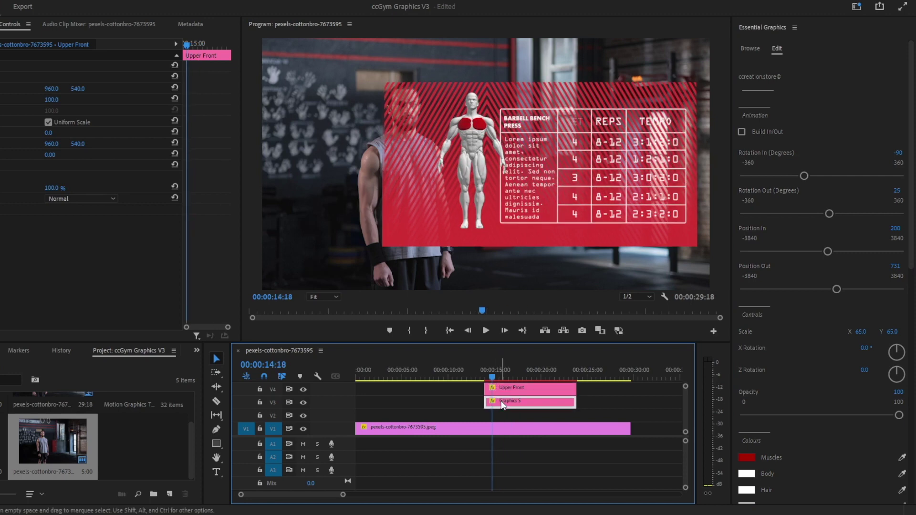
pyautogui.press('Delete')
# Play the Upper Front clip from its start to preview the figure's build-in rotation.
pyautogui.moveTo(492, 376); pyautogui.dragTo(482, 378)
pyautogui.press('space')
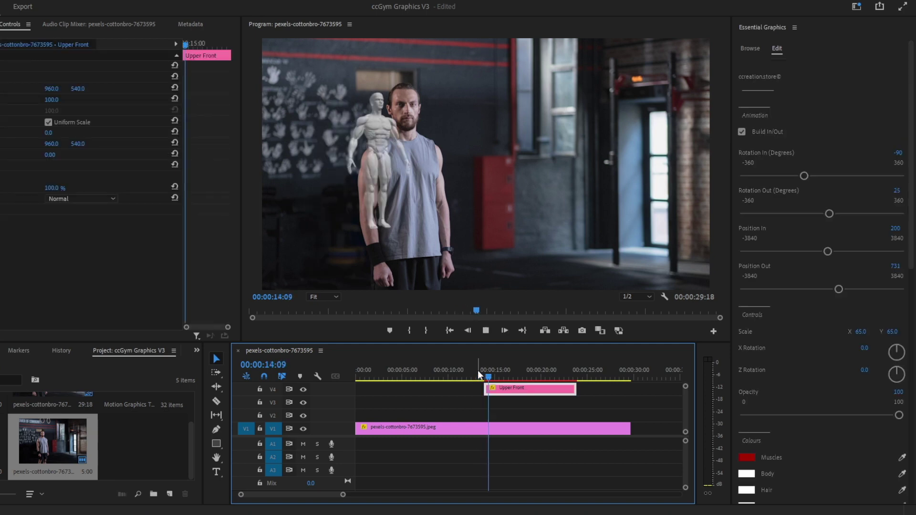
pyautogui.press('space')
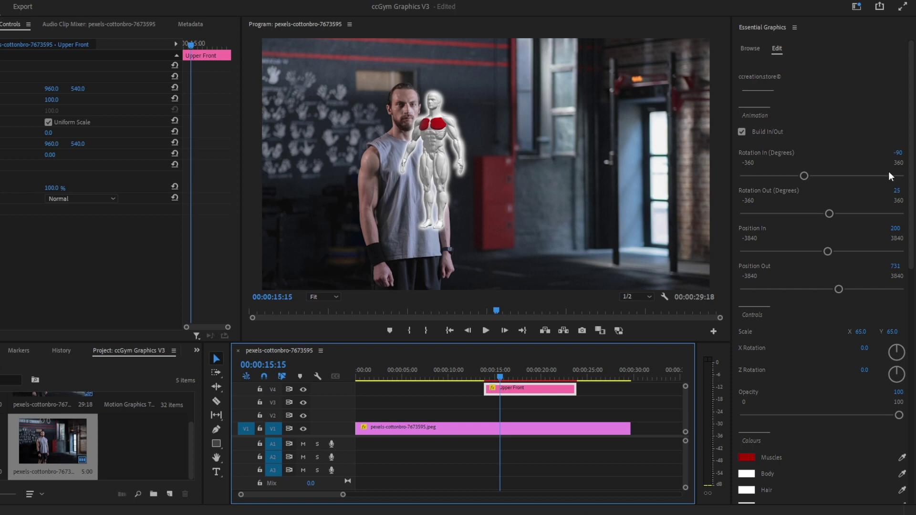
# Change the Upper Front figure's Muscles colour to teal.
pyautogui.scroll(-2, 811, 247)
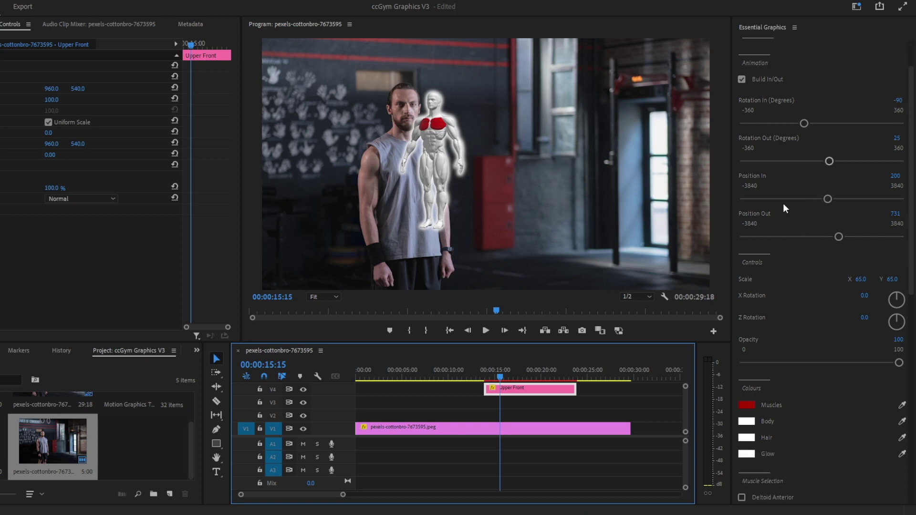
pyautogui.scroll(-6, 817, 208)
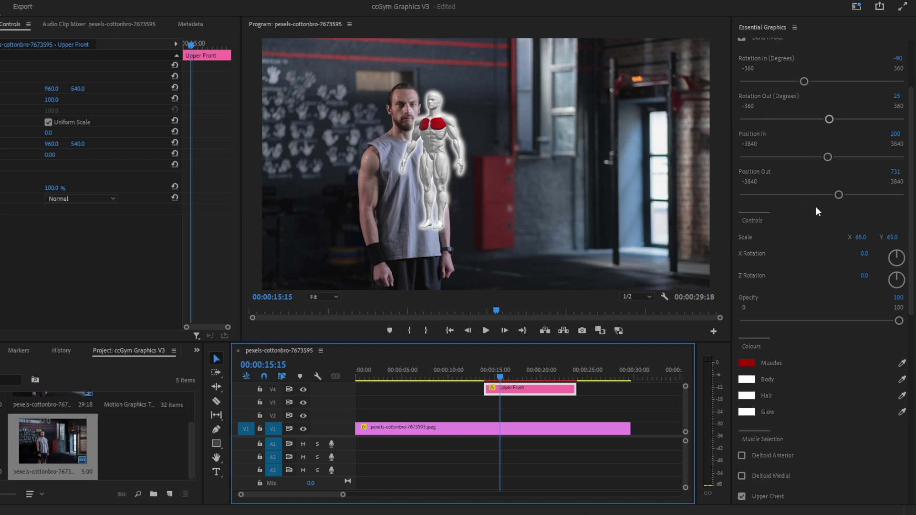
pyautogui.click(753, 249)
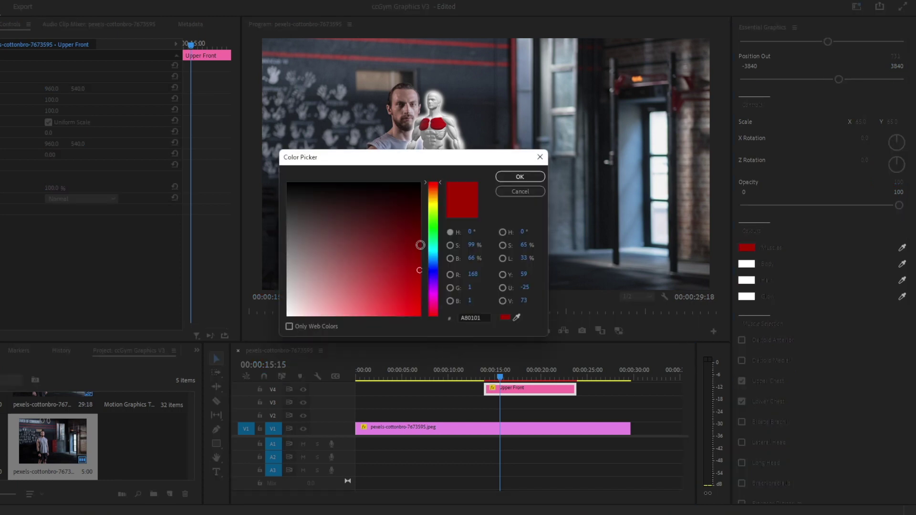
pyautogui.moveTo(435, 225); pyautogui.dragTo(432, 253)
pyautogui.click(414, 248)
pyautogui.click(403, 280)
pyautogui.click(520, 176)
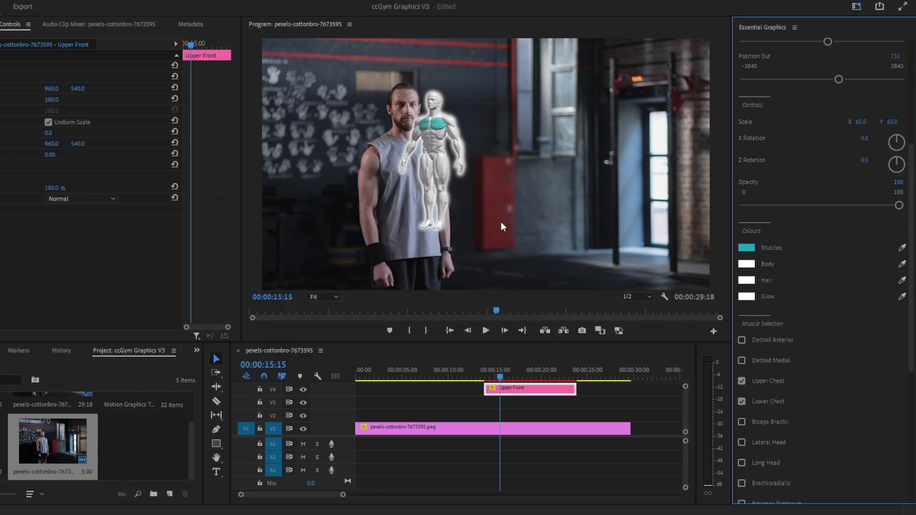
# Highlight the Deltoid Anterior, Deltoid Medial, Biceps Brachii and Lateral Head muscles on the Upper Front figure.
pyautogui.scroll(-5, 835, 373)
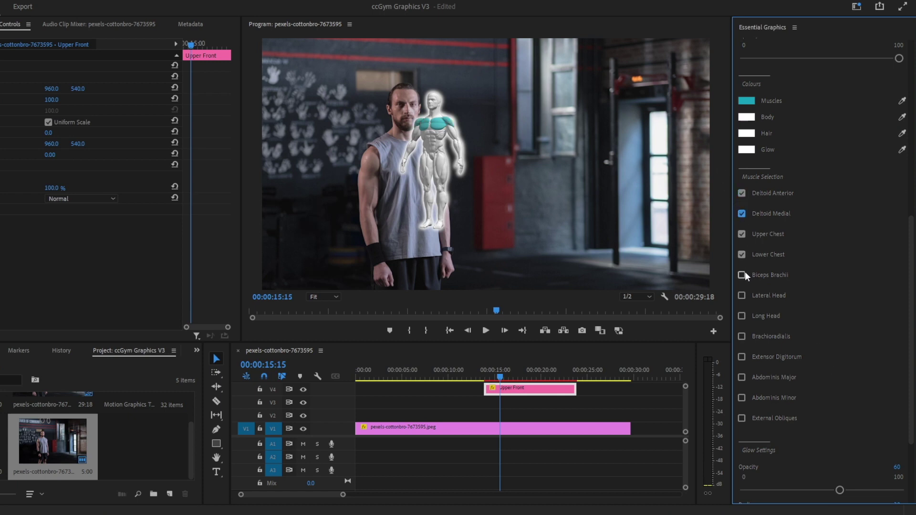
pyautogui.click(742, 295)
pyautogui.scroll(-1, 774, 305)
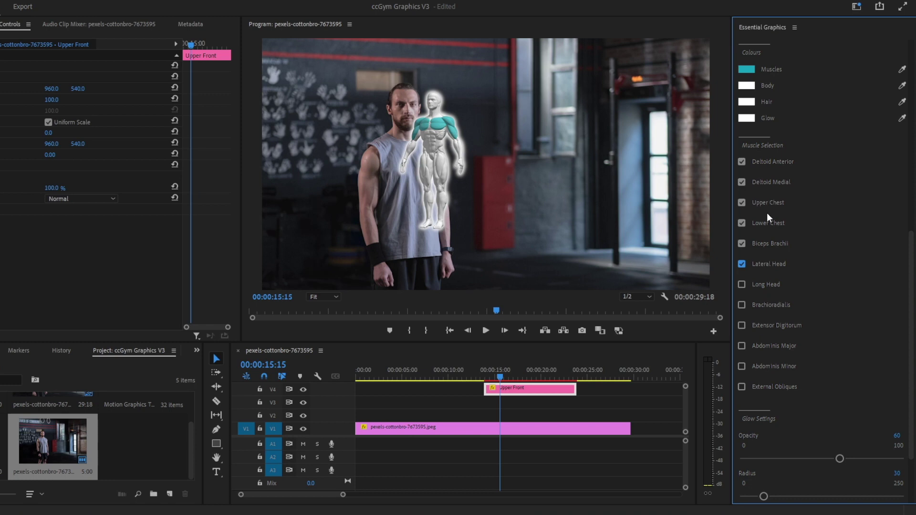
# Set the figure's glow to opacity 35, radius 54 and distance 13.
pyautogui.scroll(-3, 766, 212)
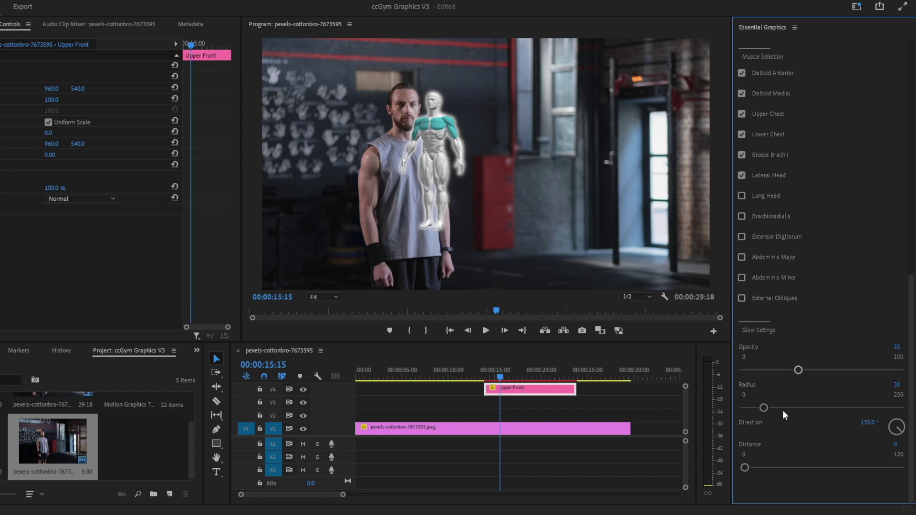
pyautogui.moveTo(764, 408); pyautogui.dragTo(777, 408)
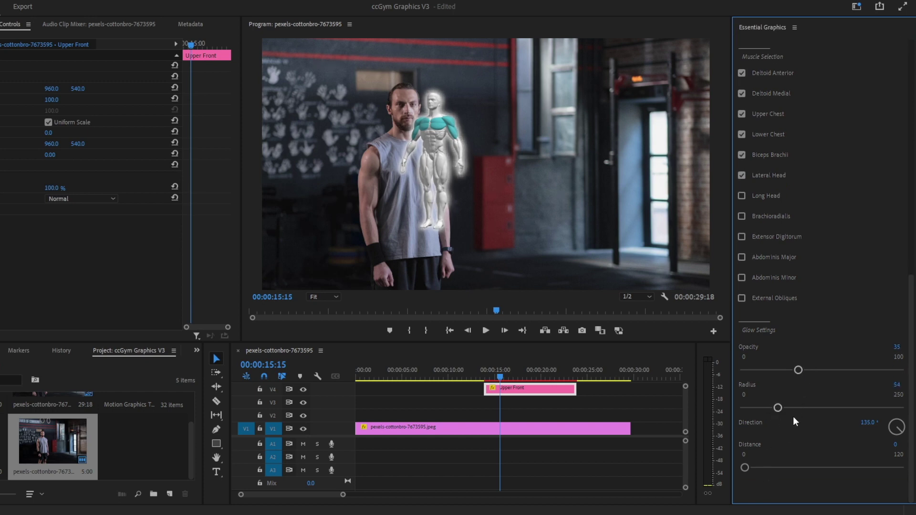
pyautogui.moveTo(752, 472); pyautogui.dragTo(760, 472)
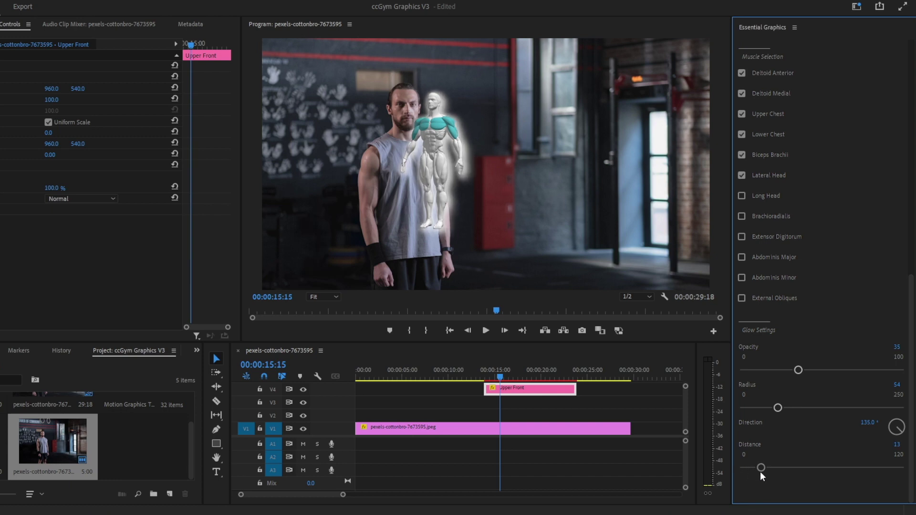
# Delete the Upper Front clip and place the Title 4 template on track V2 at about 11 seconds.
pyautogui.scroll(2, 849, 364)
pyautogui.scroll(3, 848, 365)
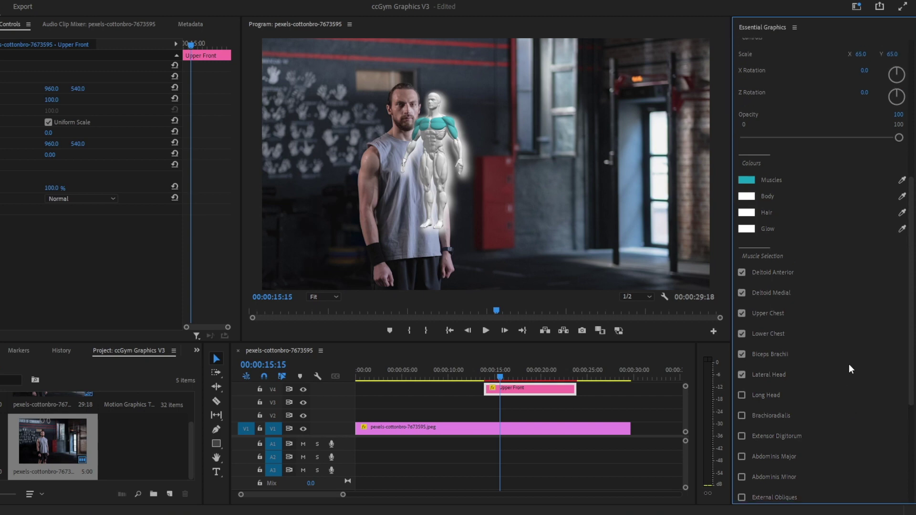
pyautogui.scroll(3, 848, 364)
pyautogui.scroll(3, 846, 371)
pyautogui.click(505, 390)
pyautogui.press('Delete')
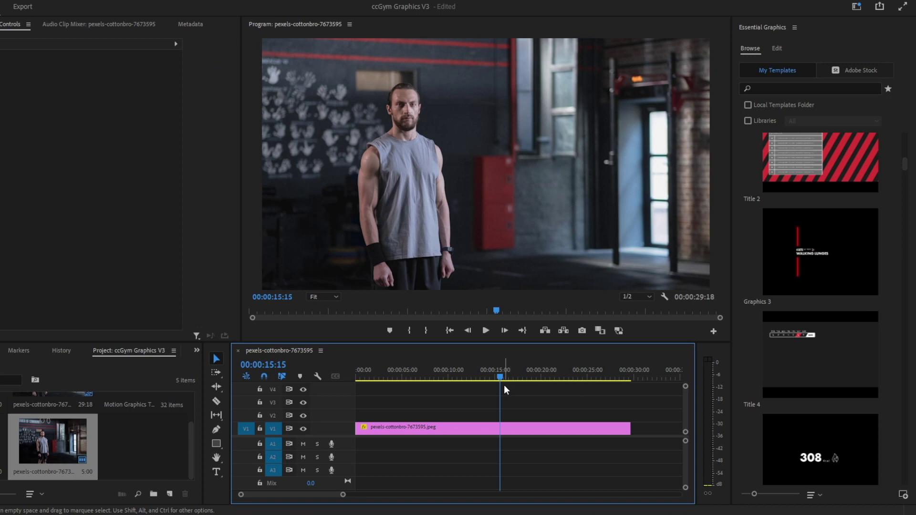
pyautogui.moveTo(833, 355); pyautogui.dragTo(457, 423)
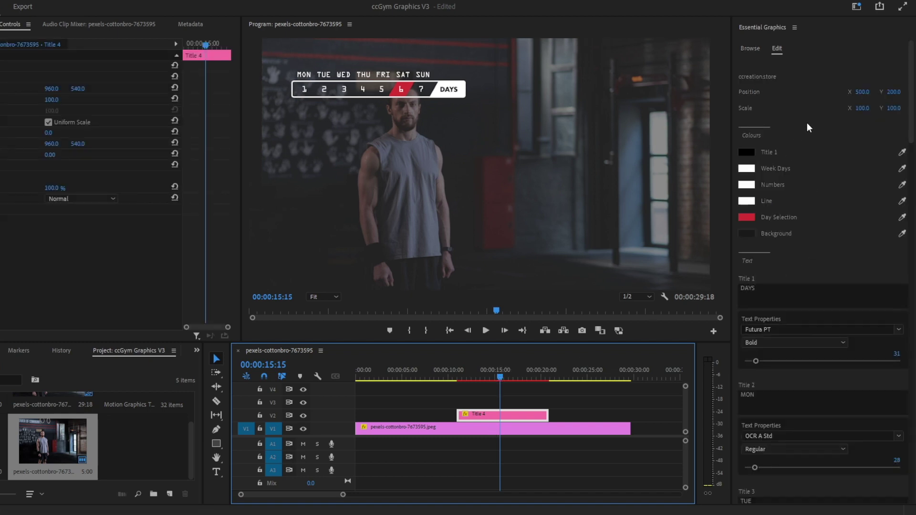
# Turn on days 1 to 5 in the Title 4 template's Day Selection.
pyautogui.scroll(-3, 791, 192)
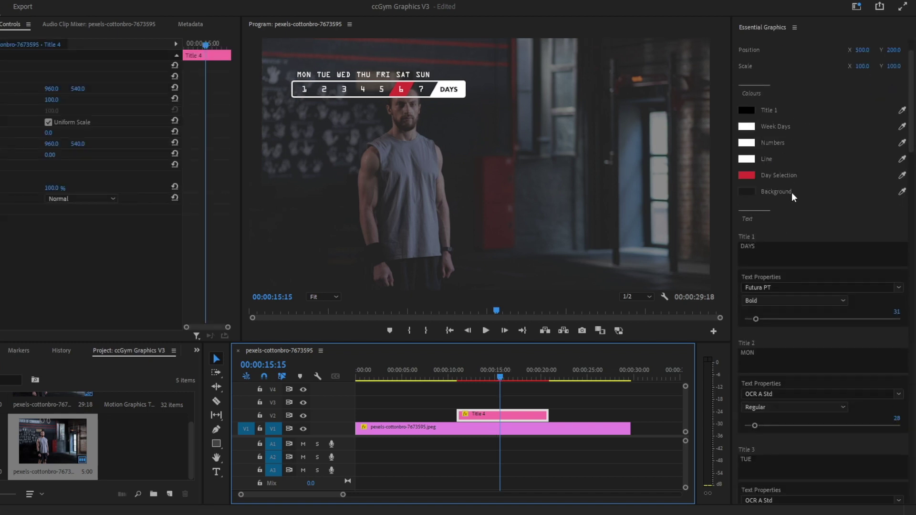
pyautogui.scroll(-4, 788, 282)
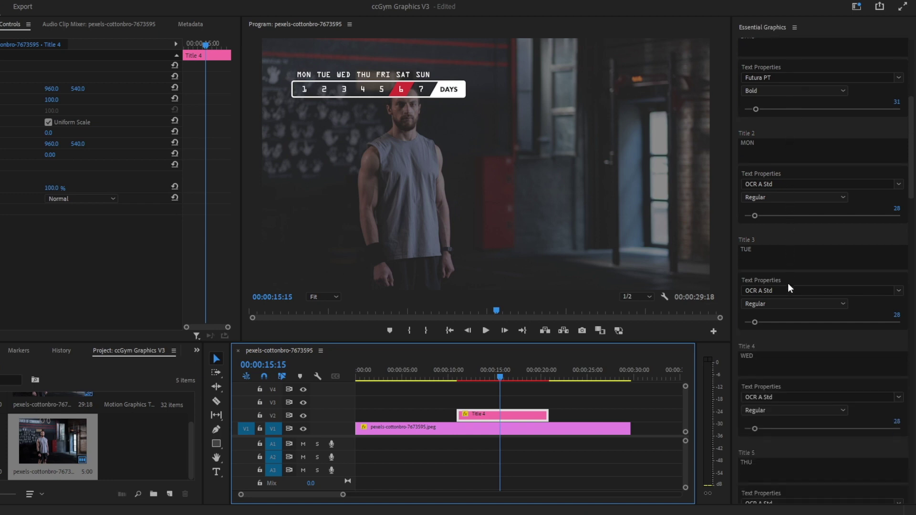
pyautogui.scroll(-3, 789, 287)
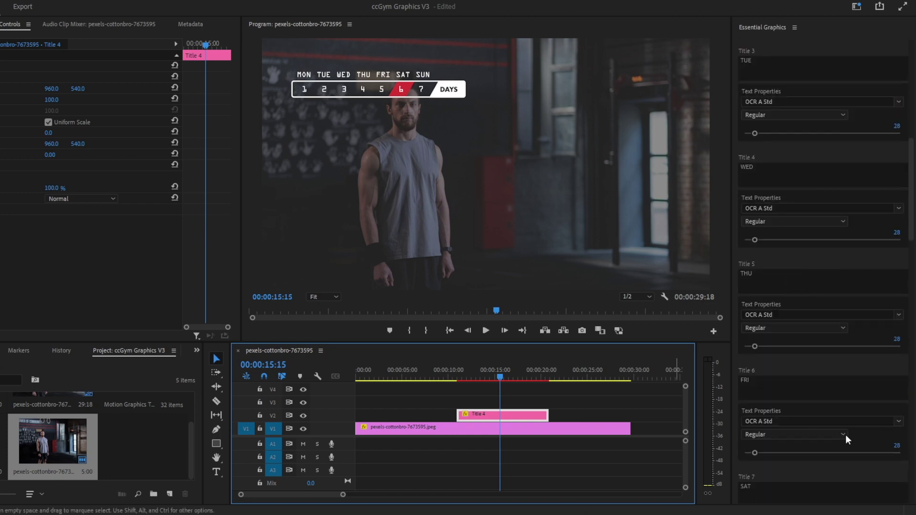
pyautogui.scroll(-2, 835, 317)
pyautogui.scroll(-12, 825, 334)
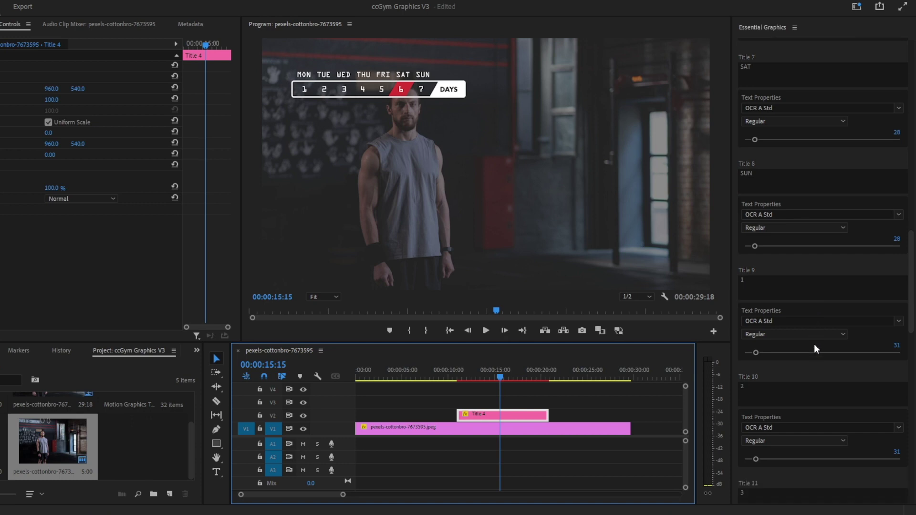
pyautogui.scroll(-10, 813, 346)
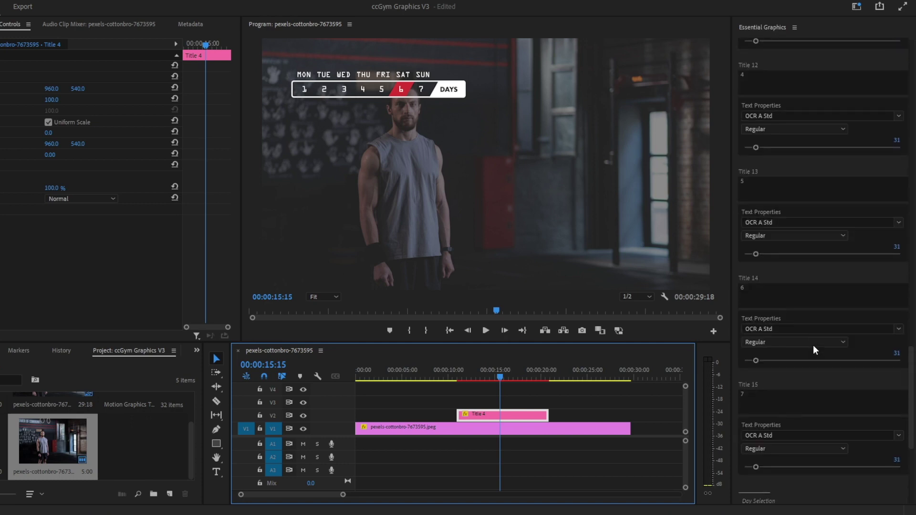
pyautogui.scroll(-1, 813, 349)
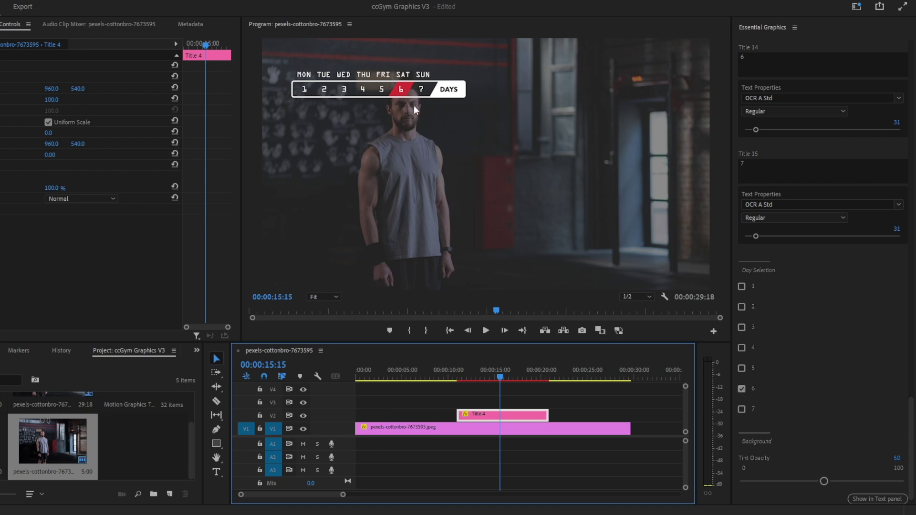
pyautogui.click(742, 286)
pyautogui.click(742, 307)
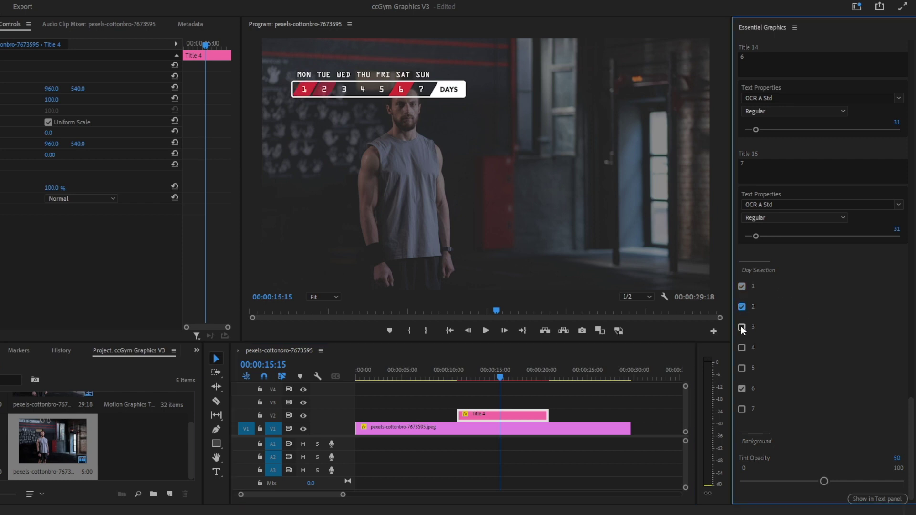
pyautogui.click(741, 348)
pyautogui.click(741, 368)
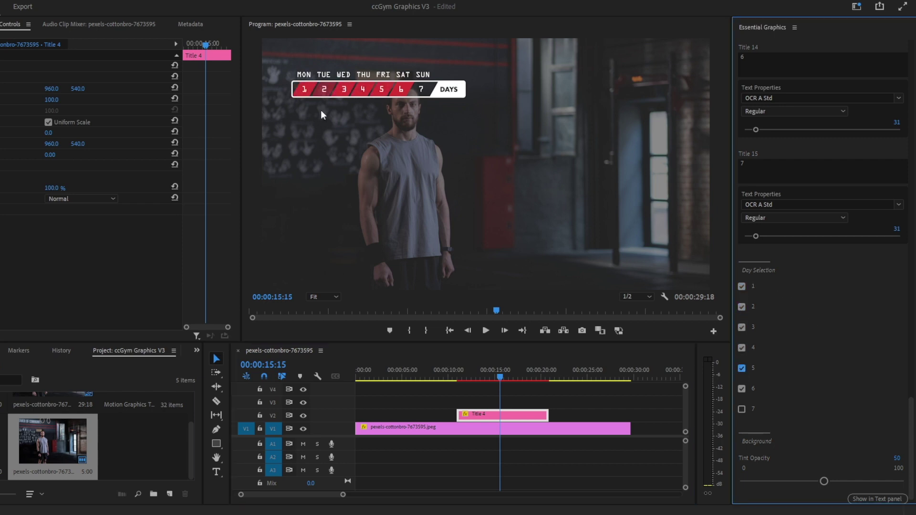
# Set the Title 4 background's Tint Opacity to 24.
pyautogui.scroll(-1, 847, 389)
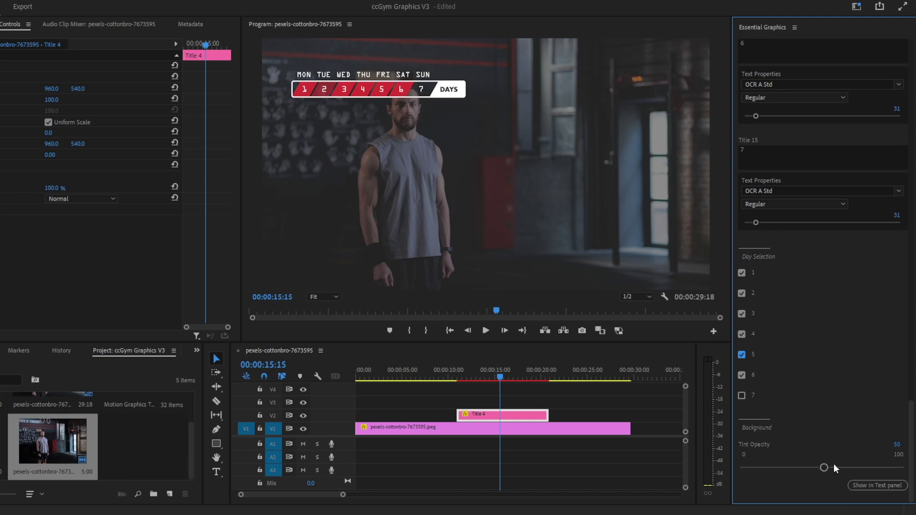
pyautogui.moveTo(817, 468); pyautogui.dragTo(782, 469)
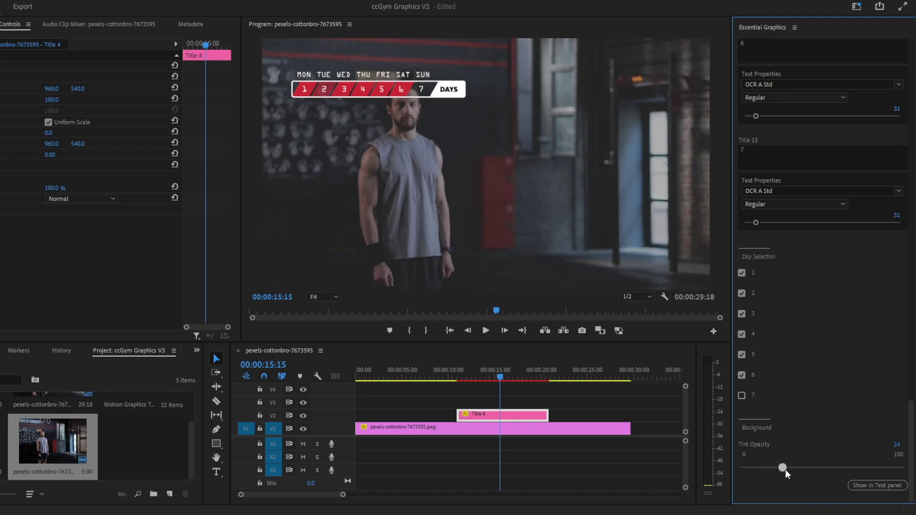
pyautogui.scroll(5, 806, 354)
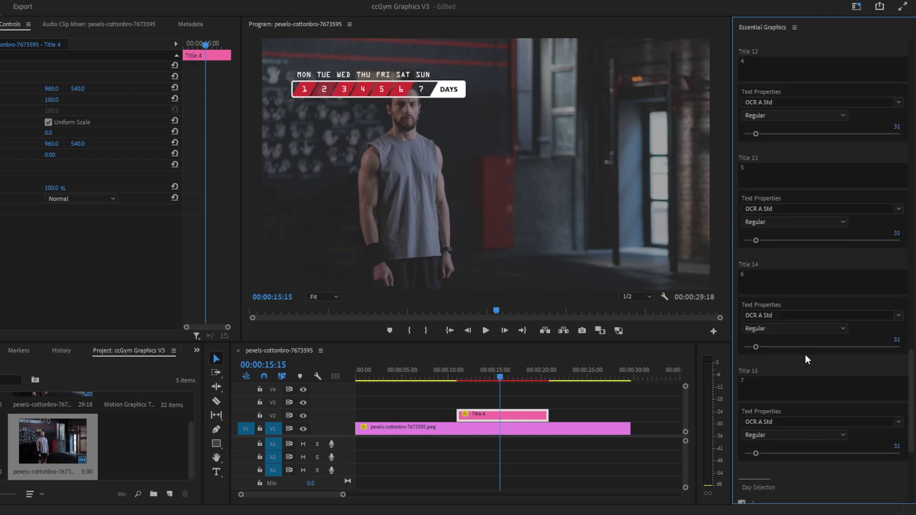
pyautogui.scroll(1, 805, 354)
pyautogui.scroll(1, 828, 331)
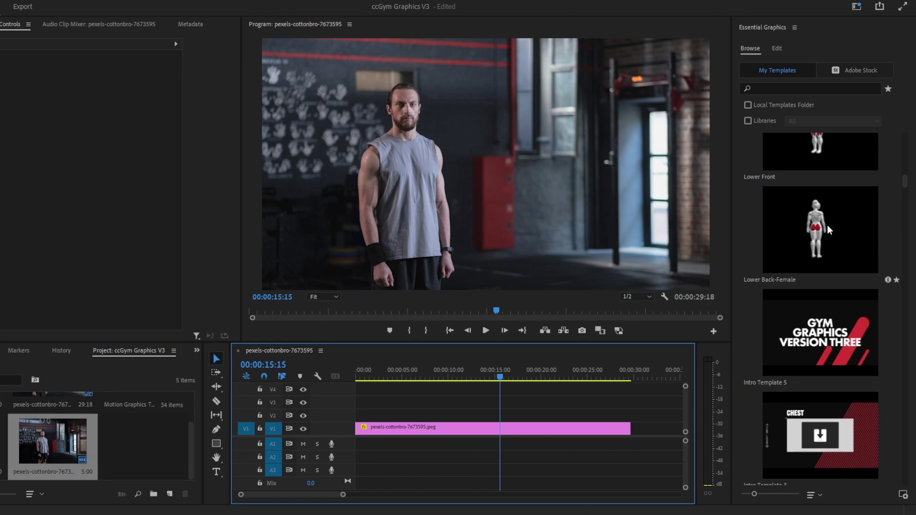
# Replace the Title 4 clip with the Lower Back-Female template on track V2 at about 12 seconds and move the playhead to 00:00:17:02.
pyautogui.moveTo(829, 227); pyautogui.dragTo(476, 409)
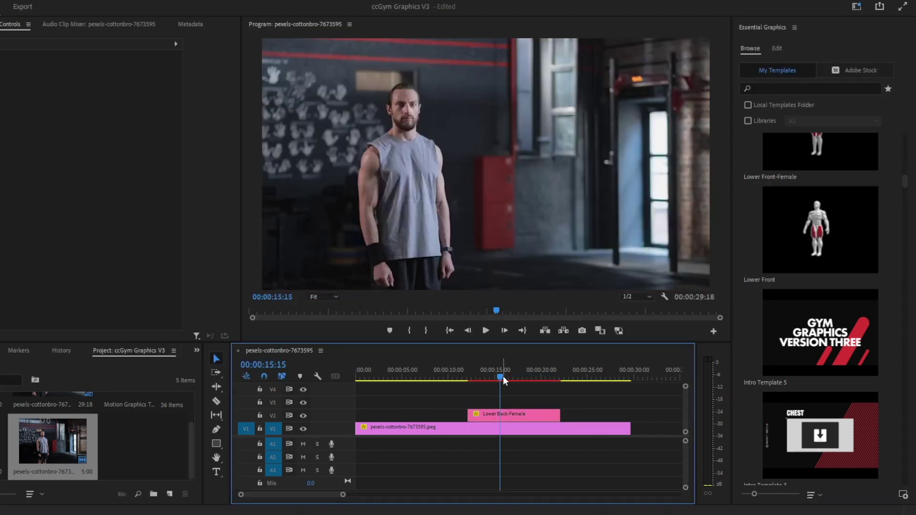
pyautogui.moveTo(502, 377); pyautogui.dragTo(529, 377)
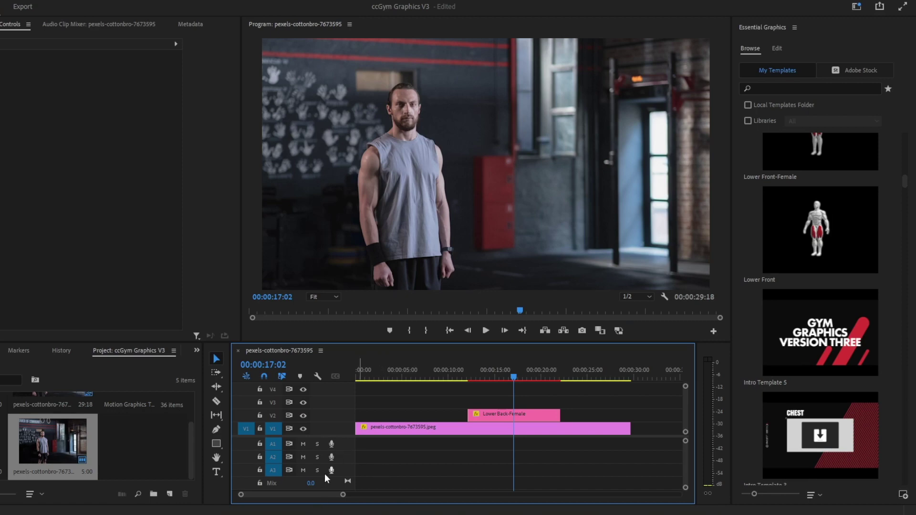
# Switch to File Explorer and open Lower Back - Female.aep from the ccGYM GRAPHICS V3 pack's GRAPHICS/AE folder in After Effects.
pyautogui.moveTo(298, 513)
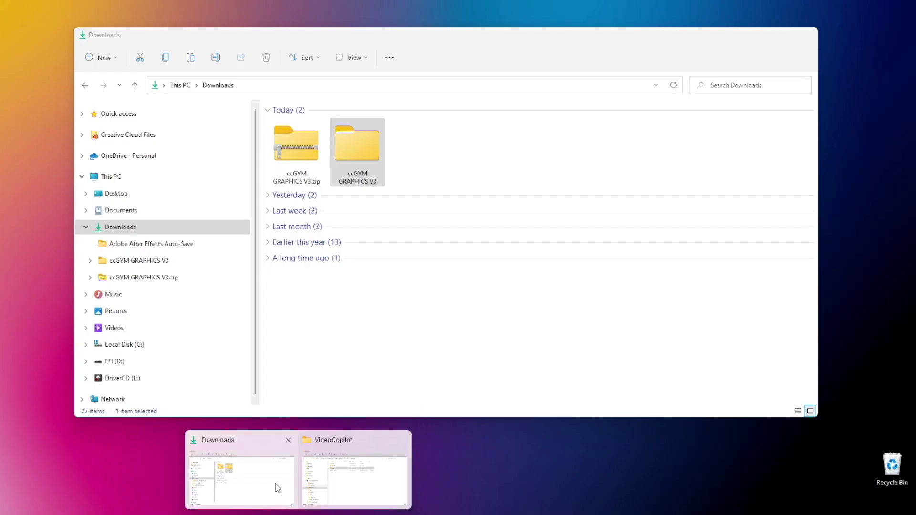
pyautogui.click(277, 486)
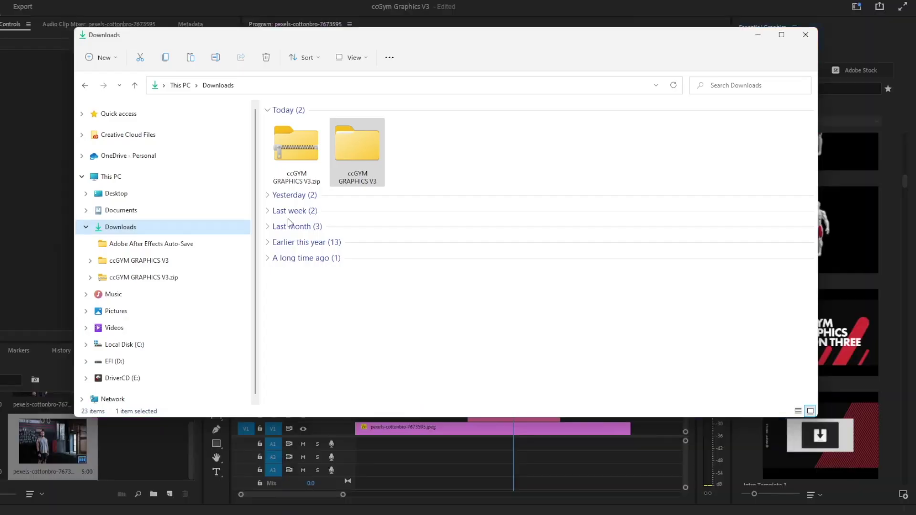
pyautogui.doubleClick(352, 151)
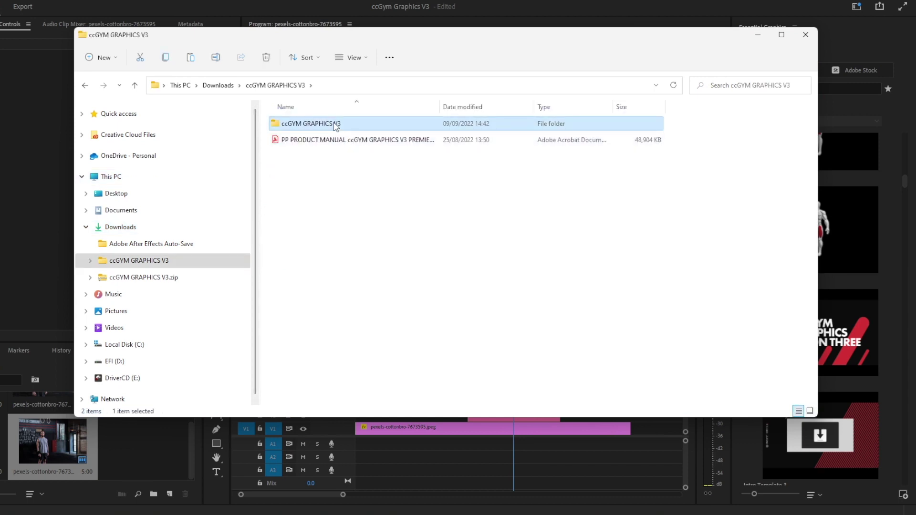
pyautogui.doubleClick(336, 124)
pyautogui.doubleClick(329, 172)
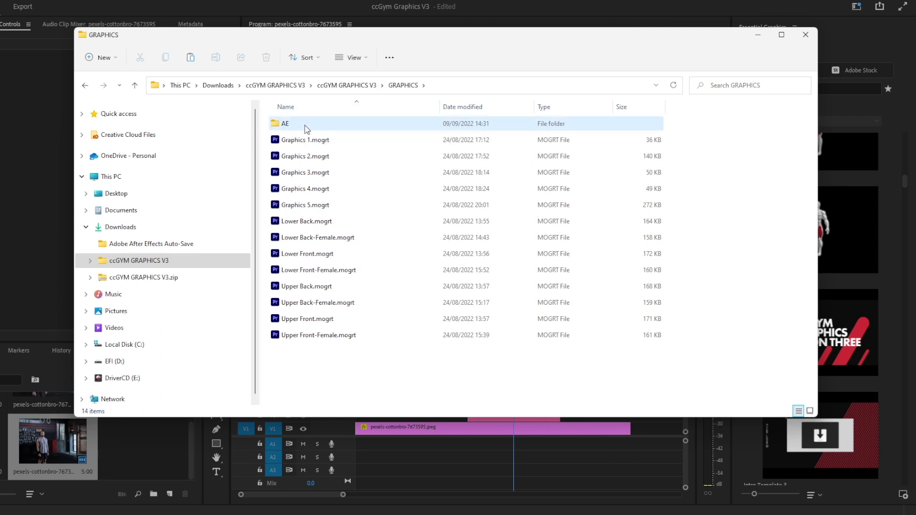
pyautogui.doubleClick(305, 125)
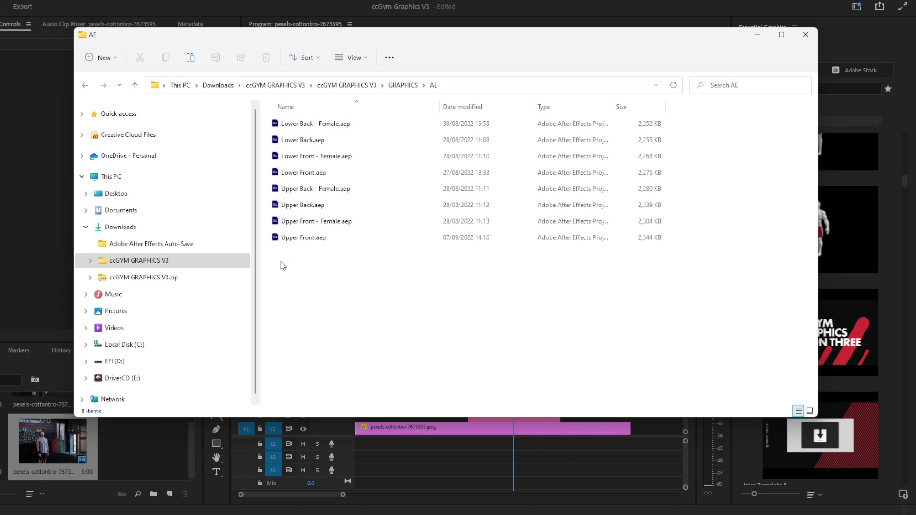
pyautogui.doubleClick(348, 125)
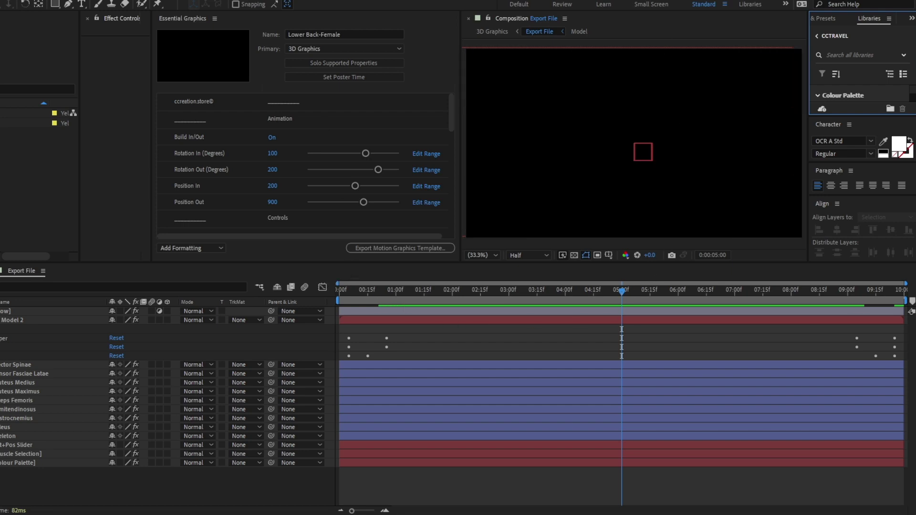
# Go to the 3D Graphics composition, move the time to 0:00:04:28 and open its Export File precomp.
pyautogui.click(492, 31)
pyautogui.moveTo(610, 291)
pyautogui.mouseDown()
pyautogui.moveTo(557, 309)
pyautogui.moveTo(644, 285)
pyautogui.moveTo(614, 305)
pyautogui.moveTo(618, 298)
pyautogui.mouseUp()
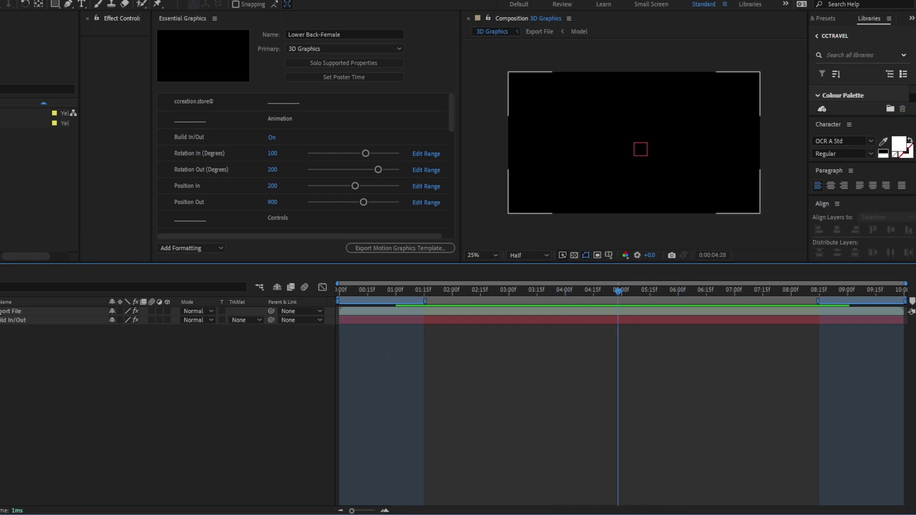
pyautogui.doubleClick(22, 310)
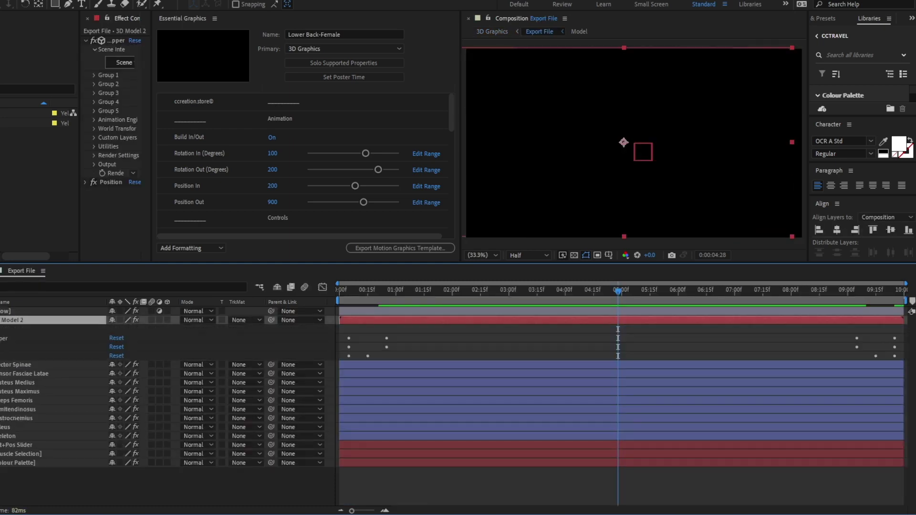
# Select the Front-Upper effect on the 3D Model 2 layer and display its effect controls at a wider size.
pyautogui.click(2, 329)
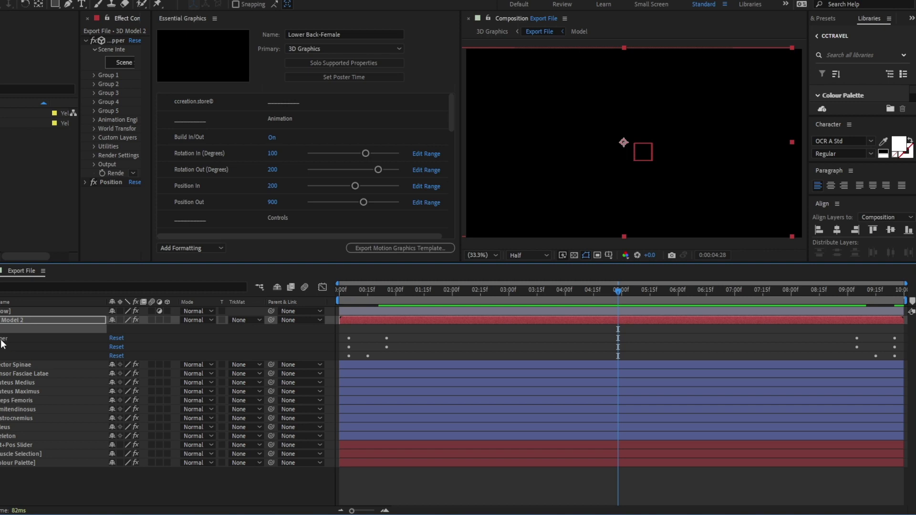
pyautogui.click(17, 336)
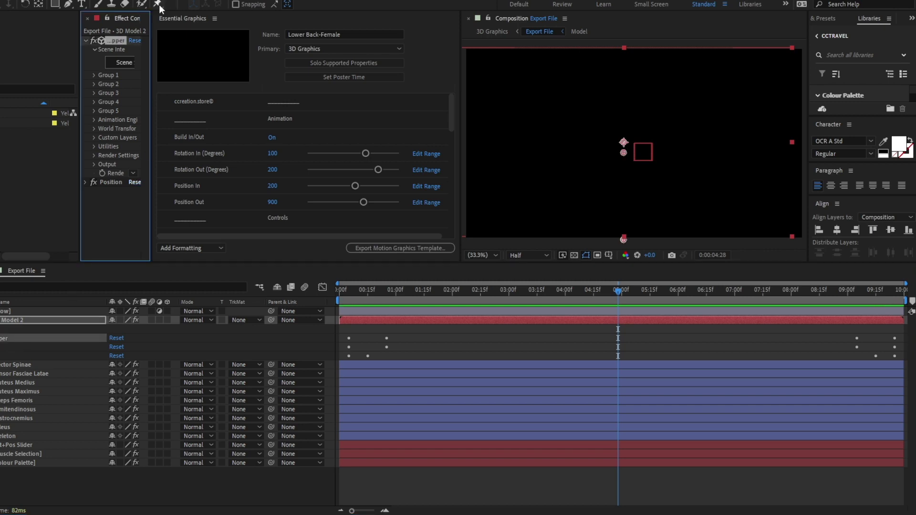
pyautogui.moveTo(150, 32); pyautogui.dragTo(224, 29)
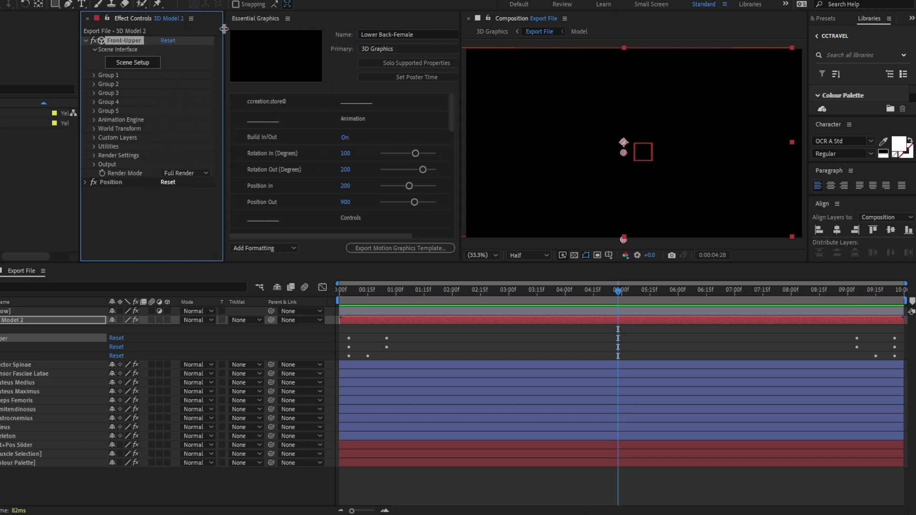
pyautogui.click(113, 0)
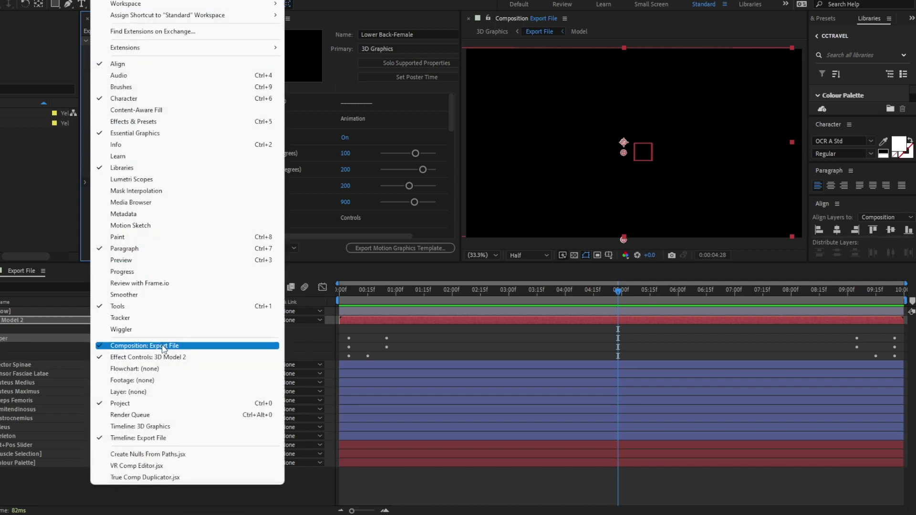
pyautogui.click(188, 358)
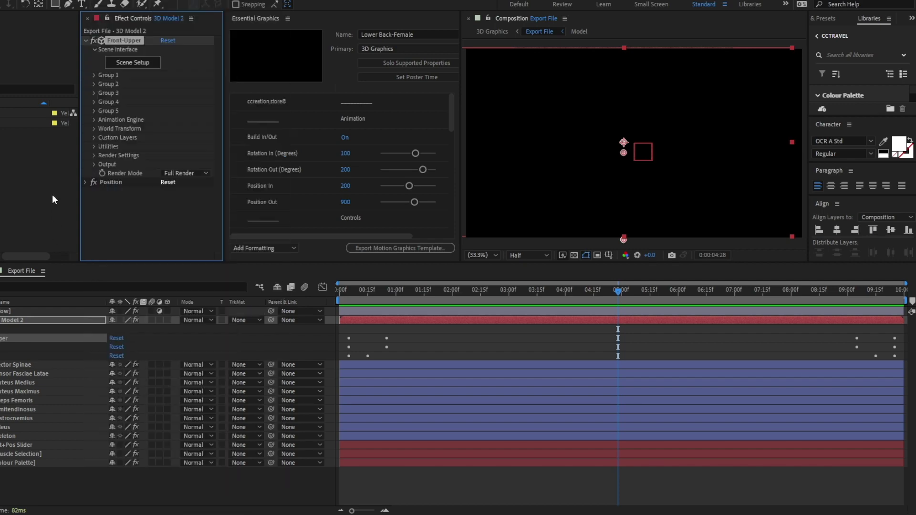
# Open the Front-Upper effect's Scene Setup and inspect the Lower-Back Female model inside the Back-Lower group.
pyautogui.click(95, 49)
pyautogui.click(95, 49)
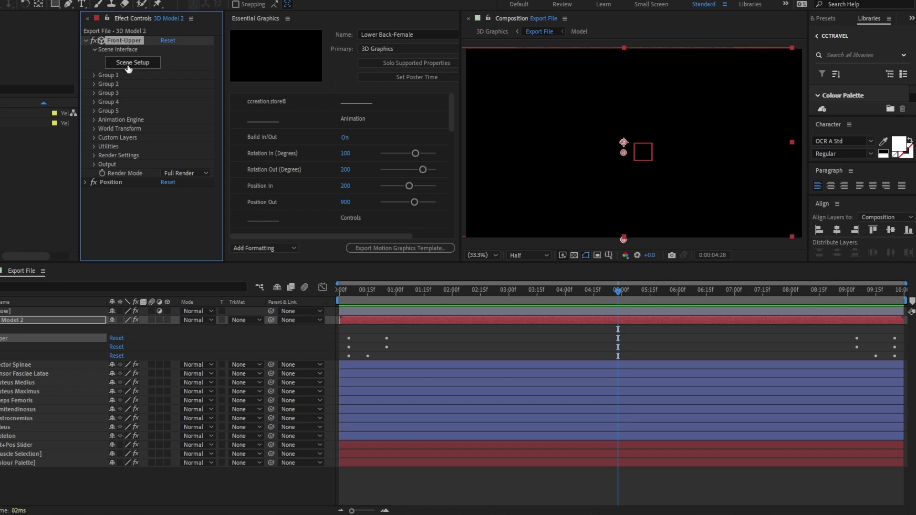
pyautogui.click(156, 64)
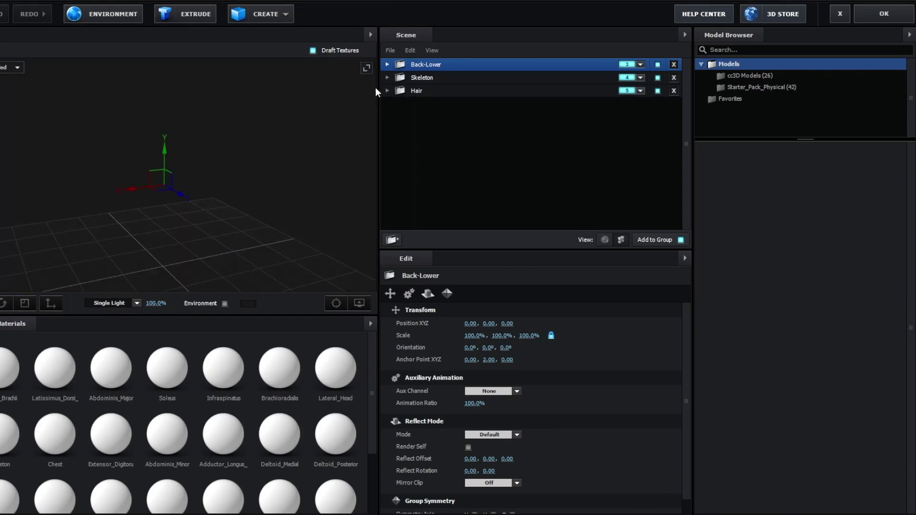
pyautogui.click(387, 63)
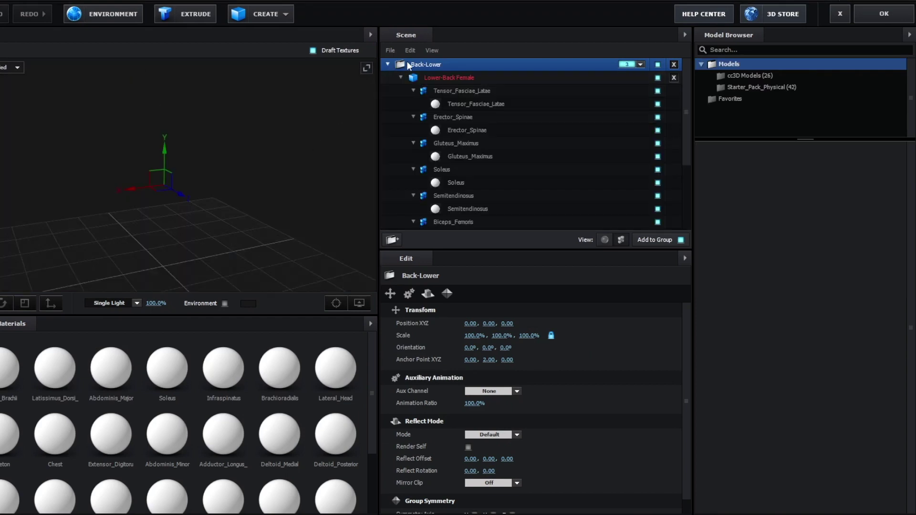
pyautogui.click(402, 77)
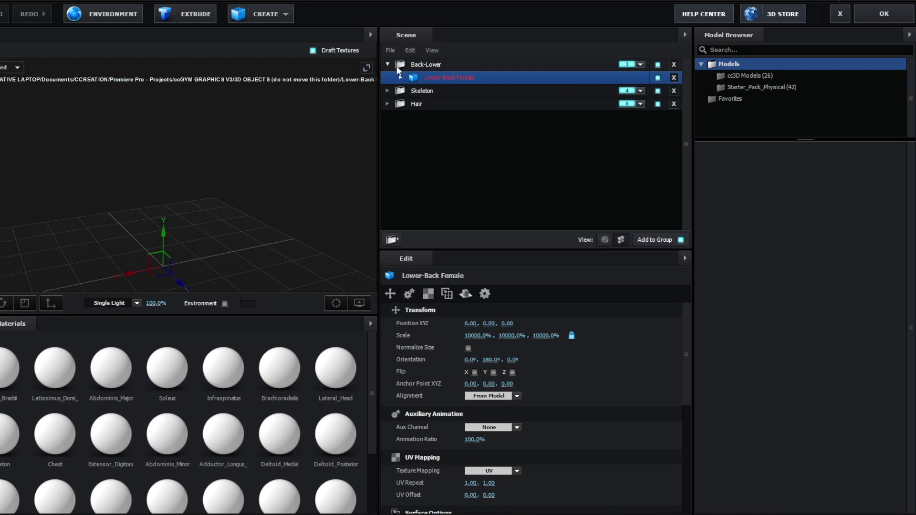
pyautogui.click(389, 60)
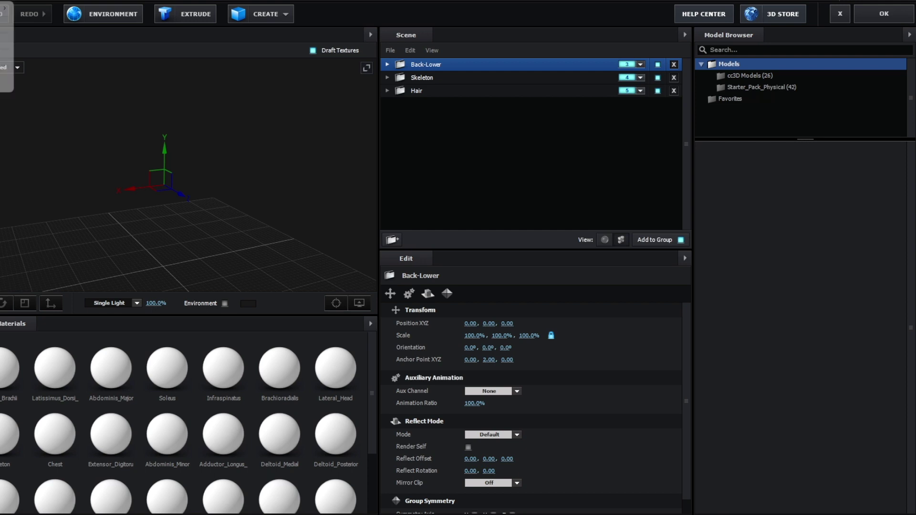
# Open the scene file relinking options and set the search folder to Adobe After Effects 2022/VideoCopilot/Models/cc3D Models under C:/Program Files/Adobe.
pyautogui.click(5, 24)
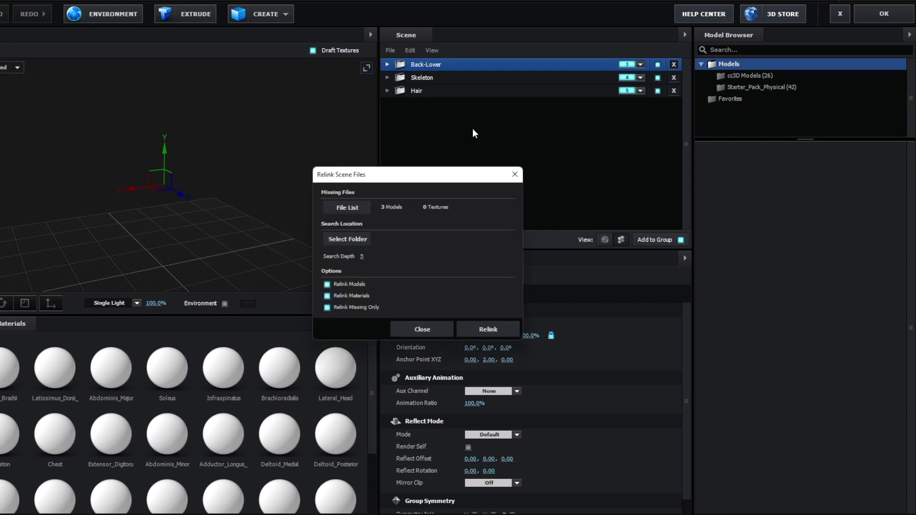
pyautogui.moveTo(440, 180); pyautogui.dragTo(219, 22)
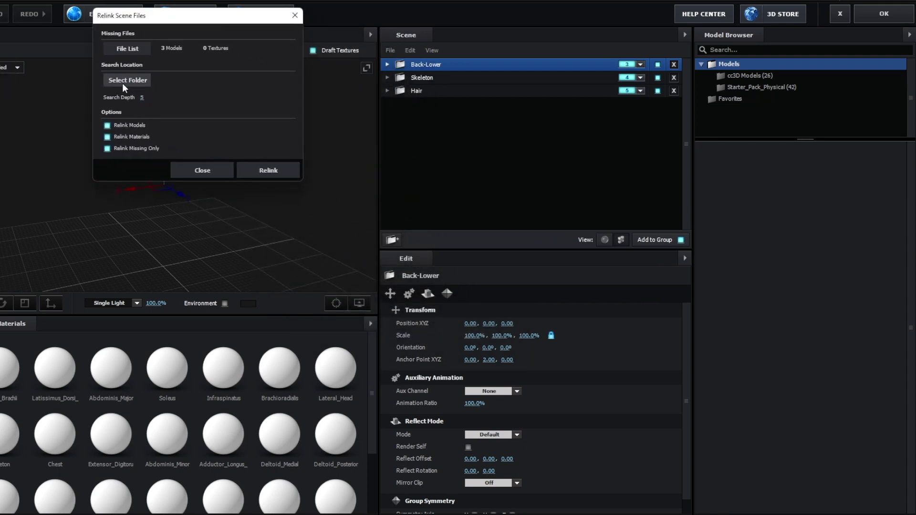
pyautogui.click(118, 82)
pyautogui.moveTo(477, 167); pyautogui.dragTo(369, 23)
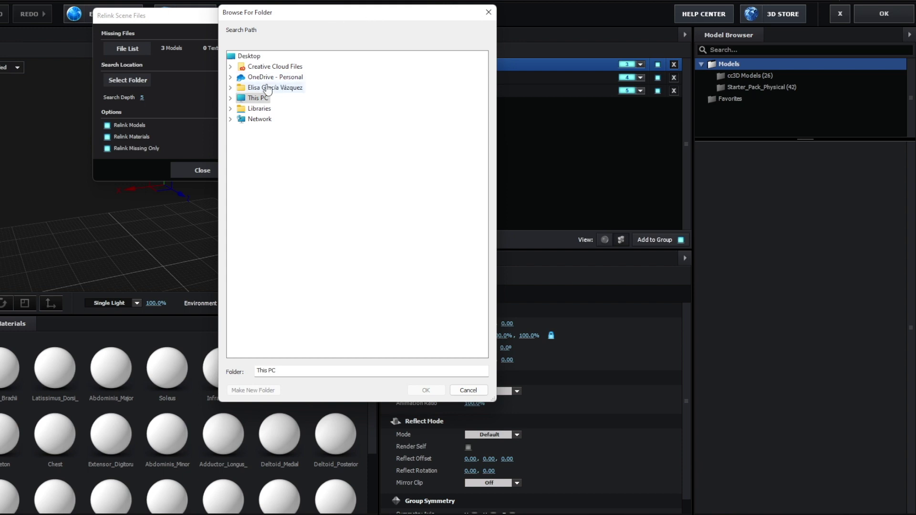
pyautogui.click(231, 99)
pyautogui.click(241, 172)
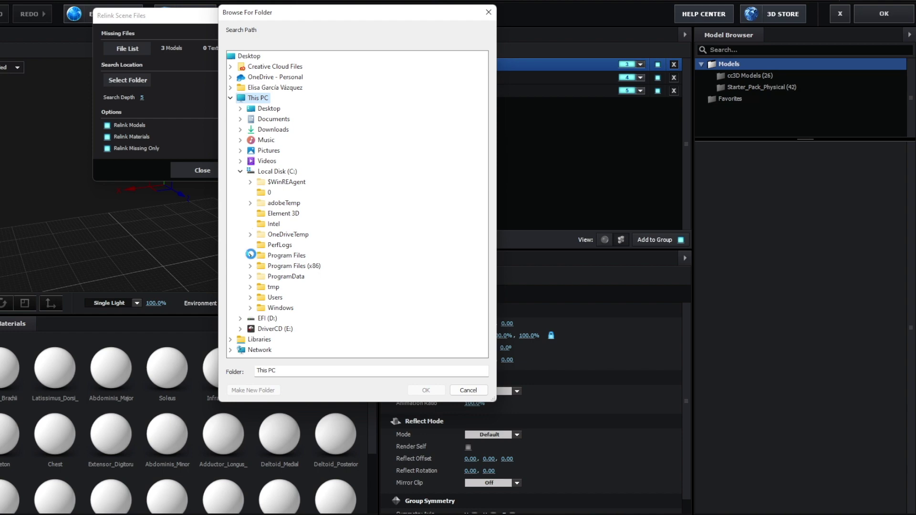
pyautogui.click(251, 256)
pyautogui.click(260, 98)
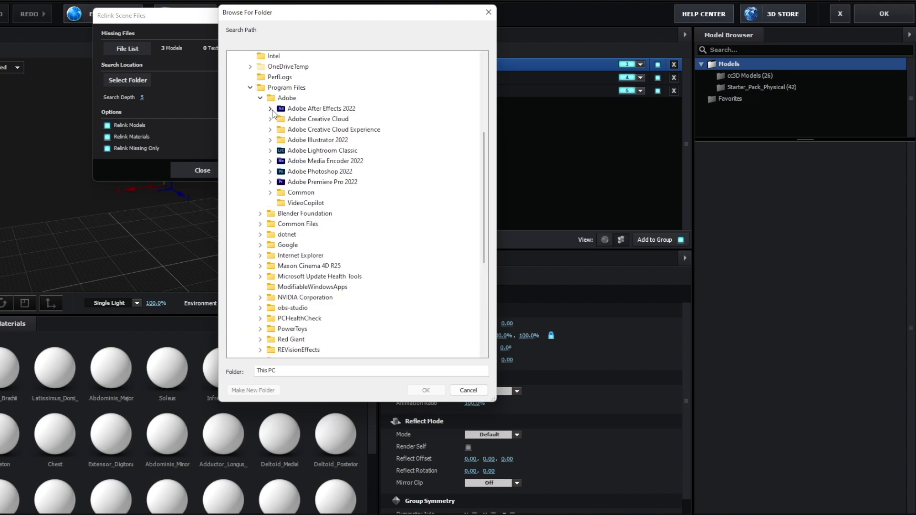
pyautogui.click(270, 108)
pyautogui.click(281, 140)
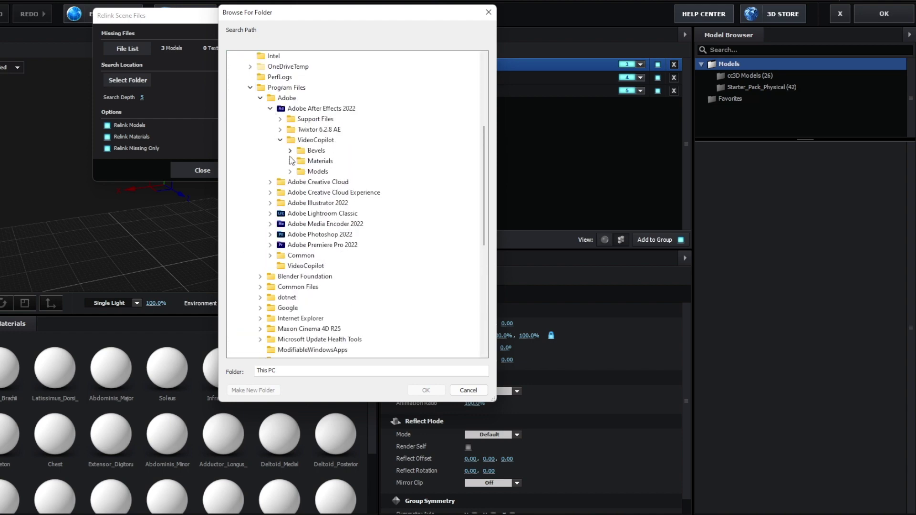
pyautogui.click(291, 172)
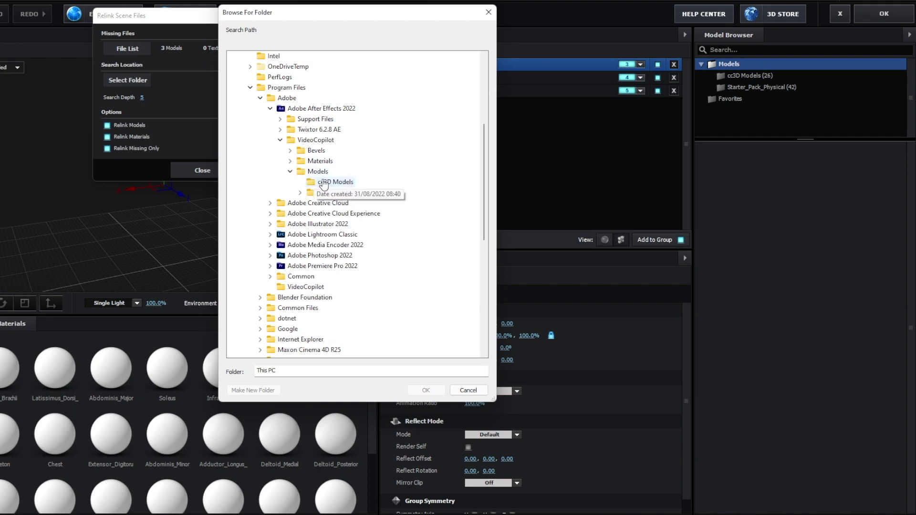
pyautogui.click(347, 185)
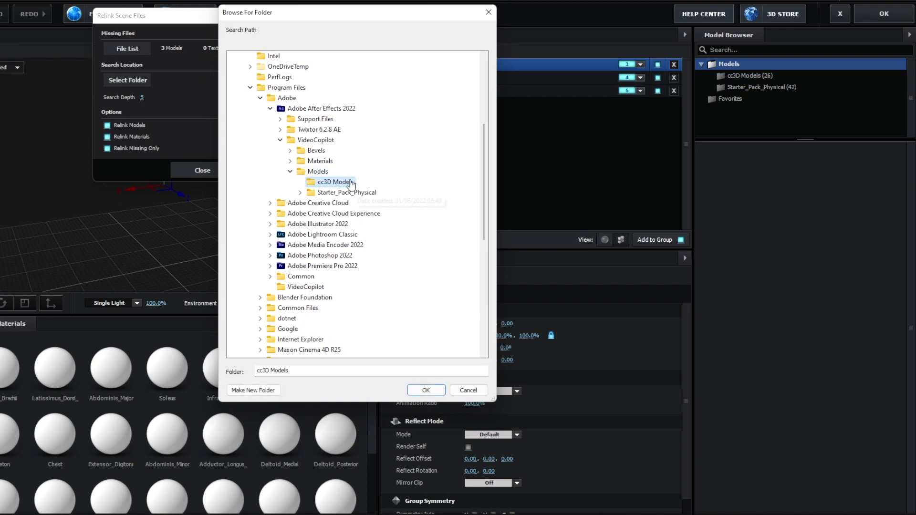
pyautogui.click(426, 390)
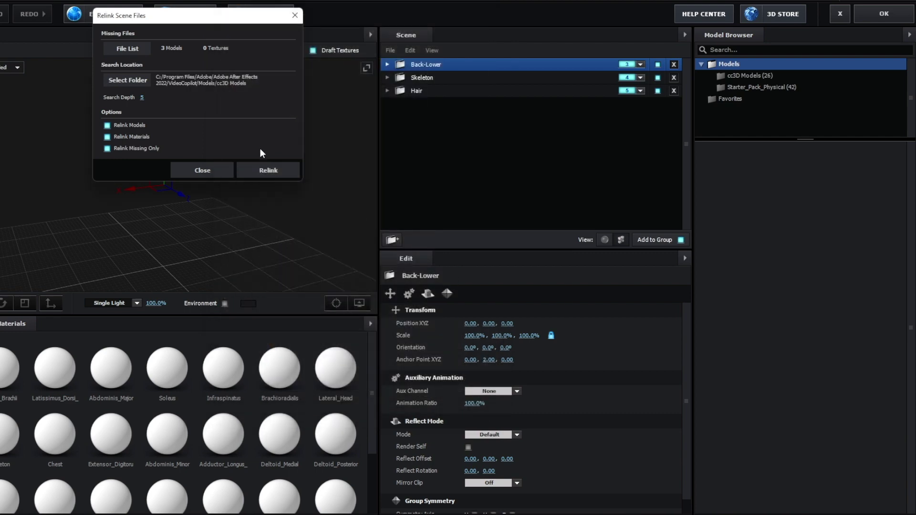
# Relink the scene's missing models from the chosen search folder and close the relinking dialog.
pyautogui.click(260, 170)
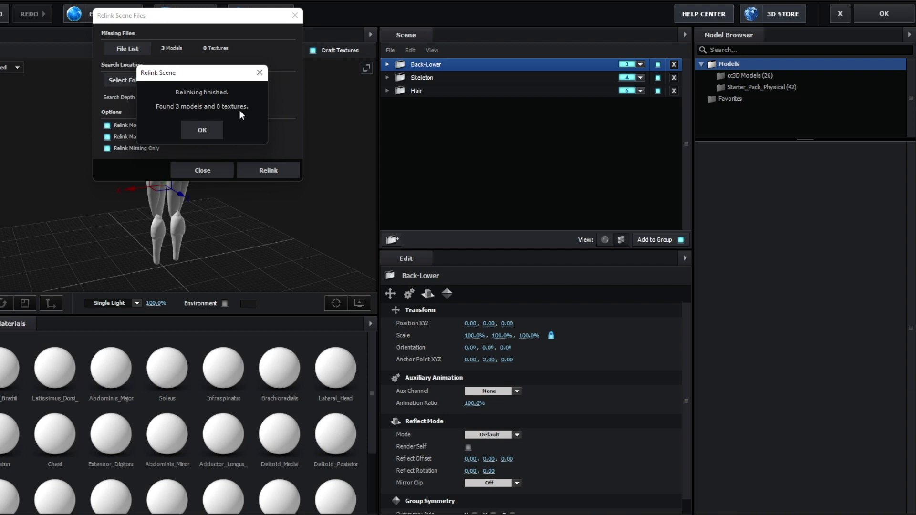
pyautogui.click(212, 136)
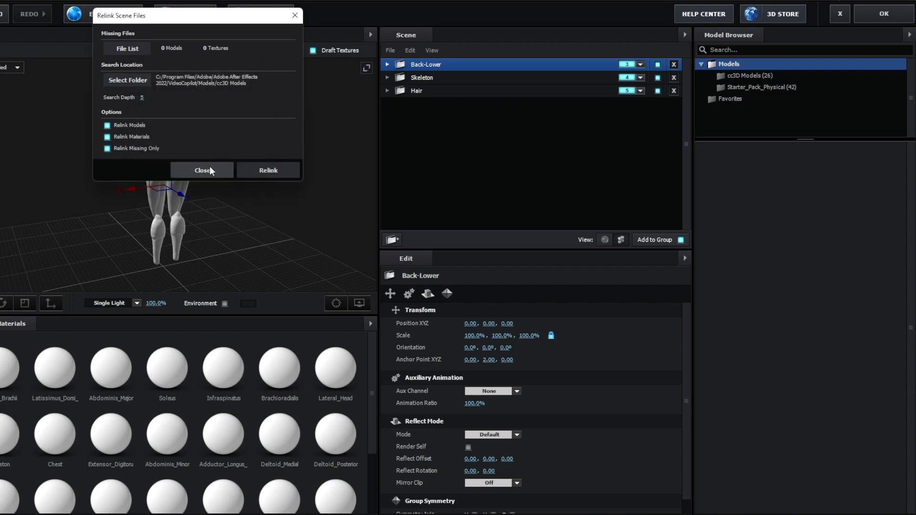
pyautogui.click(210, 167)
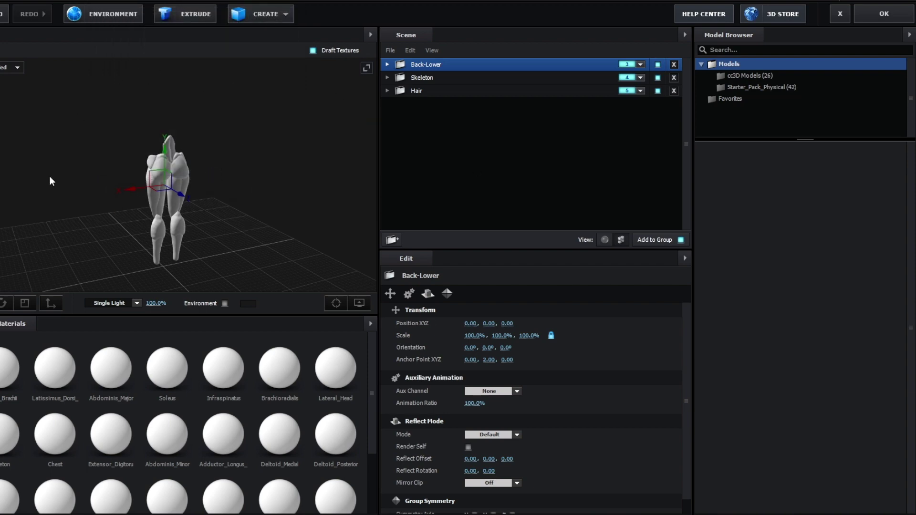
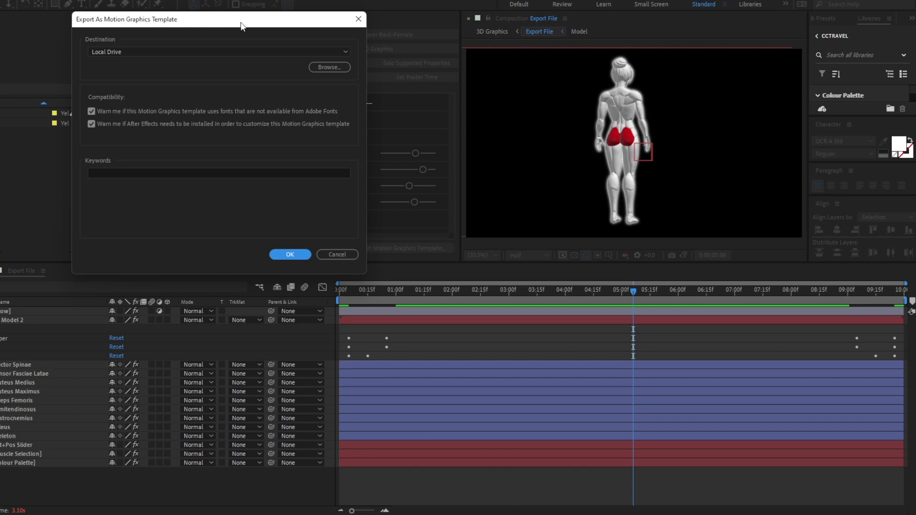
# Export the Motion Graphics template into the ccGYM GRAPHICS V3 pack's GRAPHICS folder in Downloads, replacing the existing Lower Back-Female.mogrt.
pyautogui.click(332, 68)
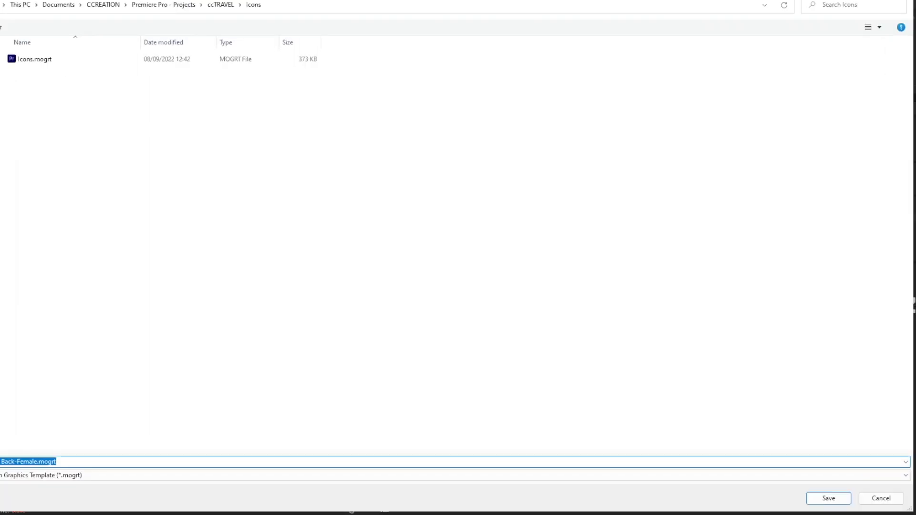
pyautogui.click(0, 71)
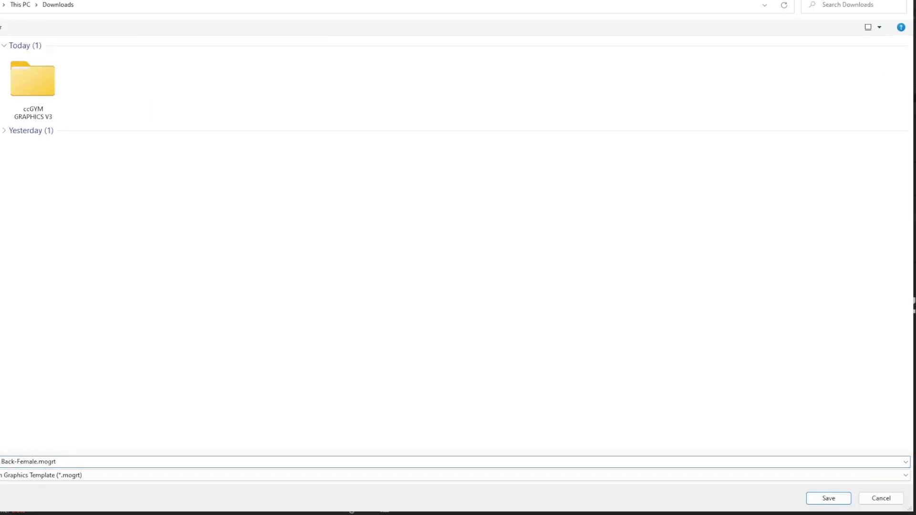
pyautogui.doubleClick(41, 81)
pyautogui.doubleClick(44, 62)
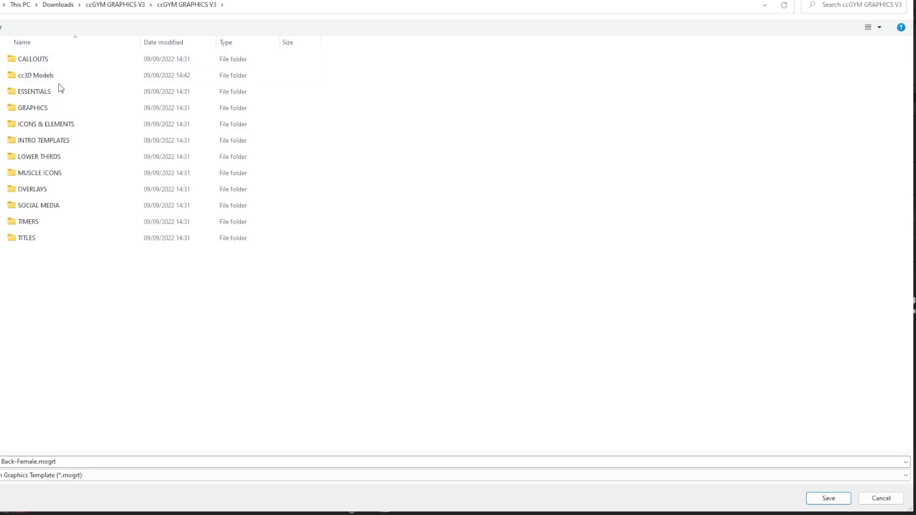
pyautogui.doubleClick(57, 108)
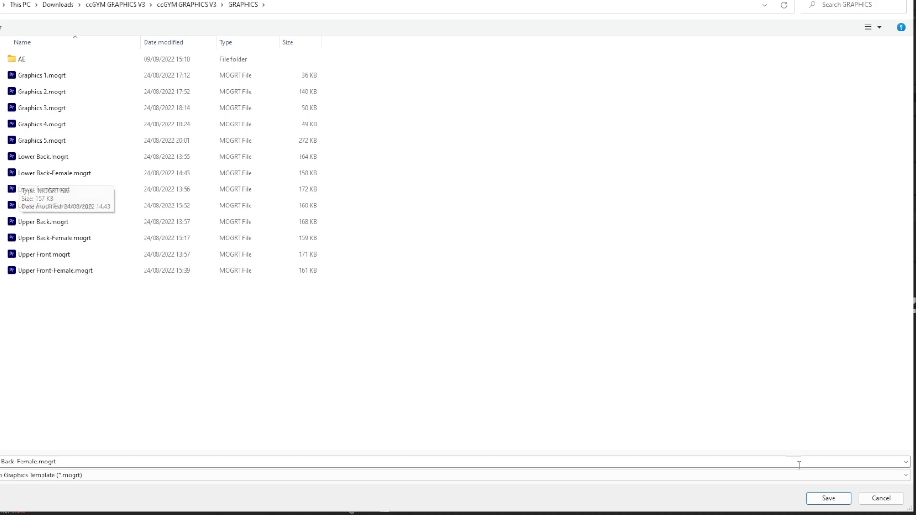
pyautogui.click(829, 501)
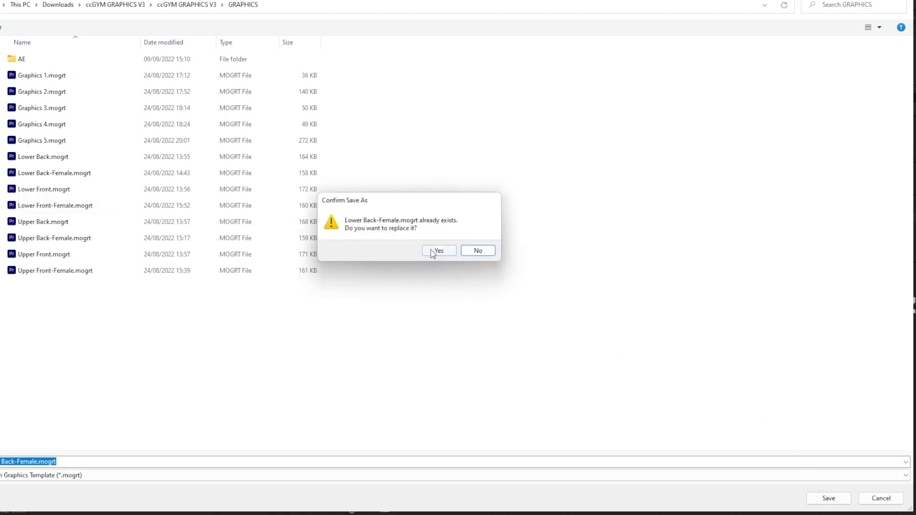
pyautogui.click(439, 251)
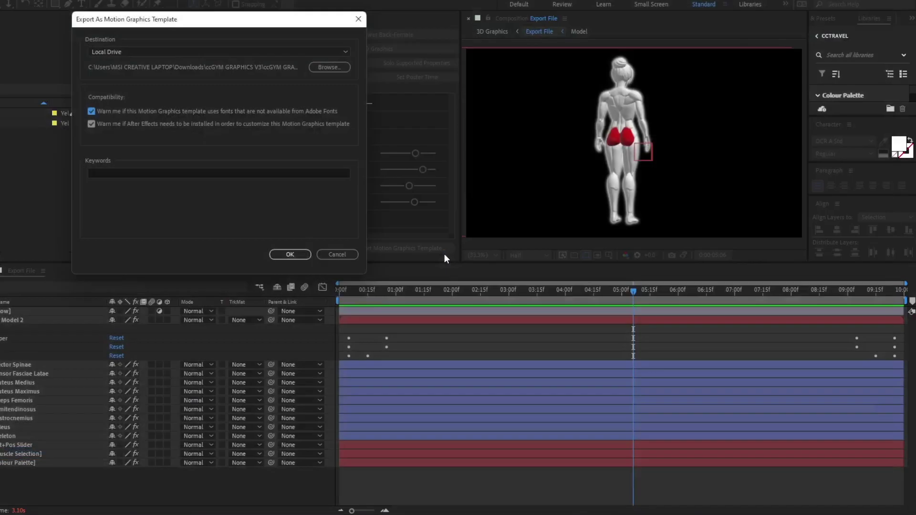
pyautogui.click(290, 255)
pyautogui.click(267, 188)
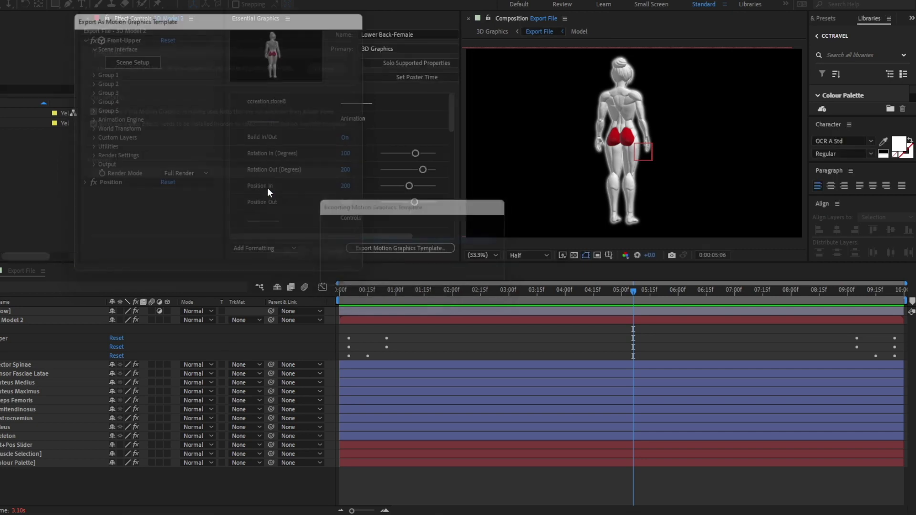
# Switch to Premiere Pro and install Lower Back-Female.mogrt from the pack's GRAPHICS folder, overwriting the existing template.
pyautogui.moveTo(483, 514)
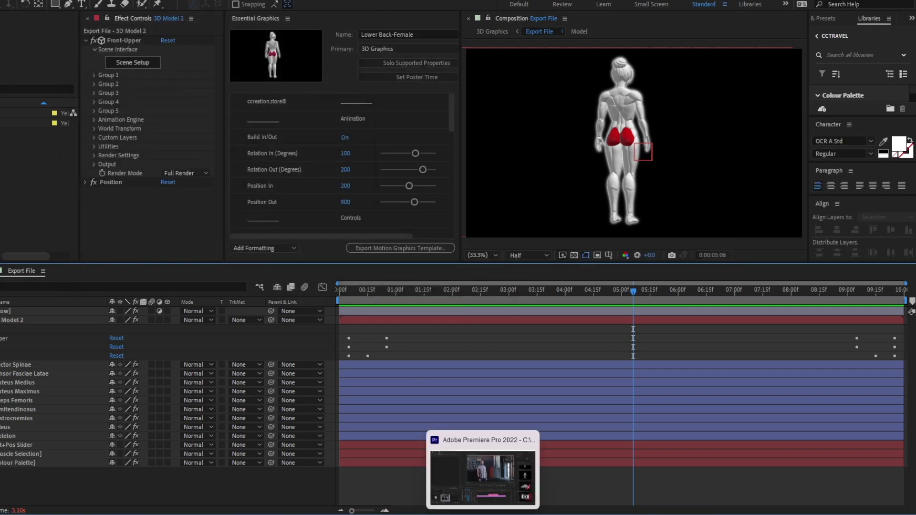
pyautogui.click(483, 477)
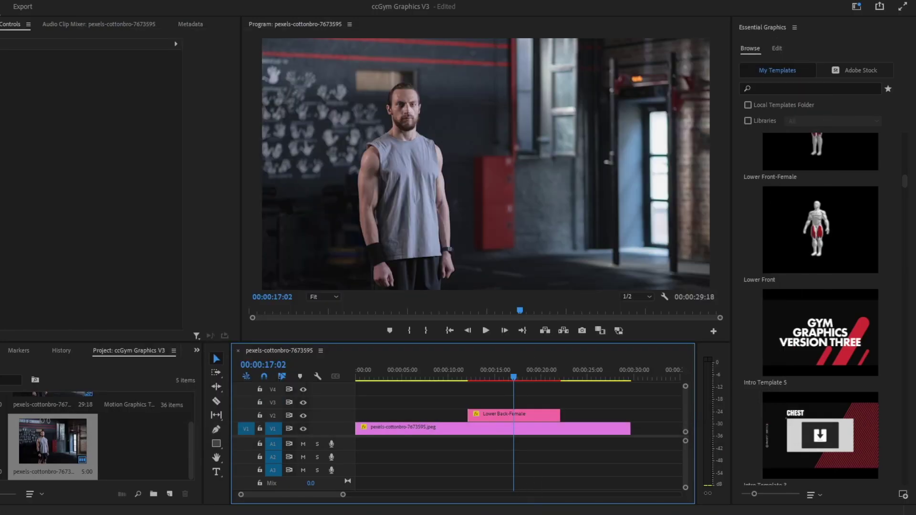
pyautogui.click(903, 495)
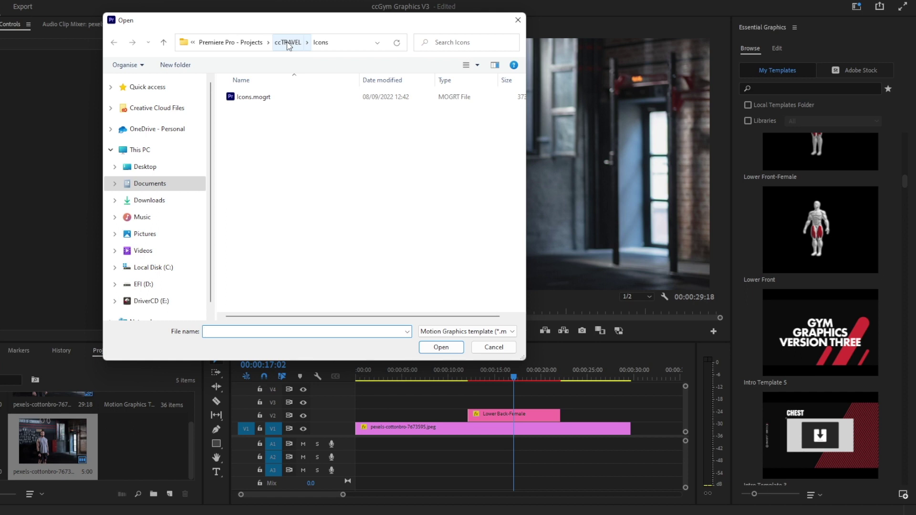
pyautogui.click(150, 204)
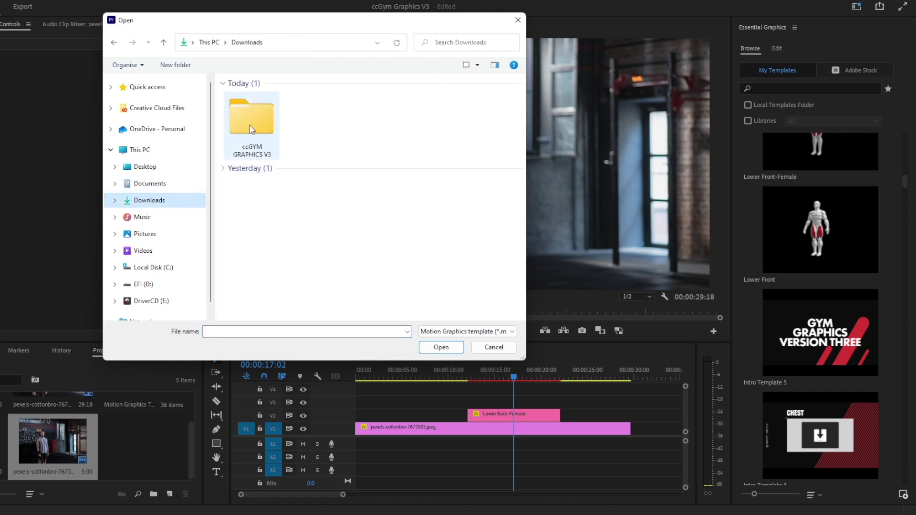
pyautogui.doubleClick(252, 127)
pyautogui.doubleClick(273, 99)
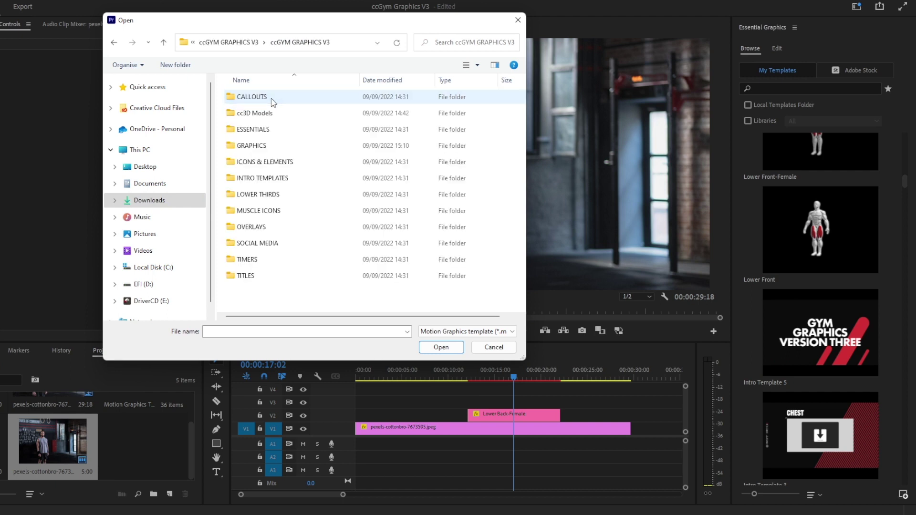
pyautogui.doubleClick(275, 146)
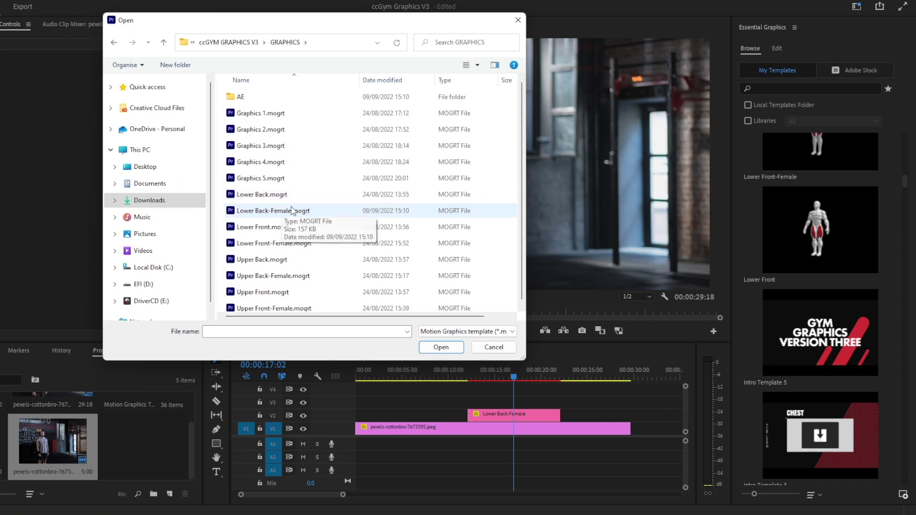
pyautogui.click(334, 214)
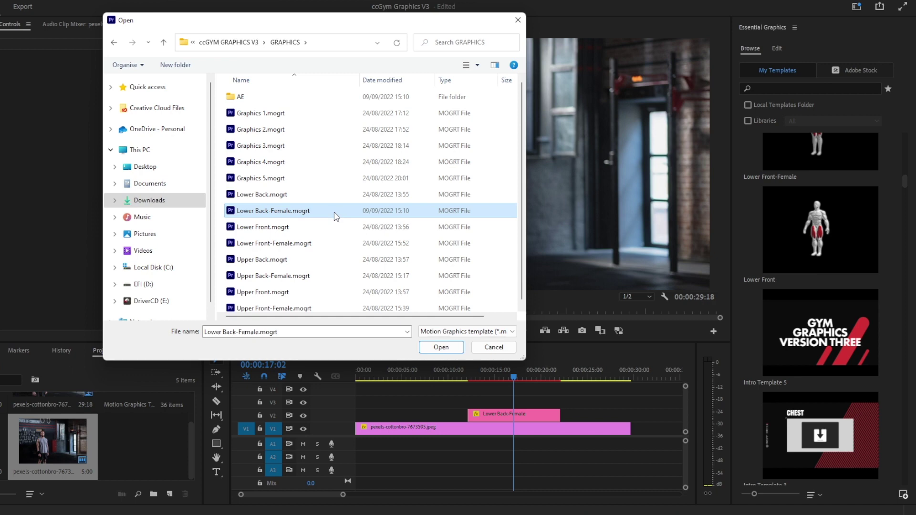
pyautogui.click(451, 347)
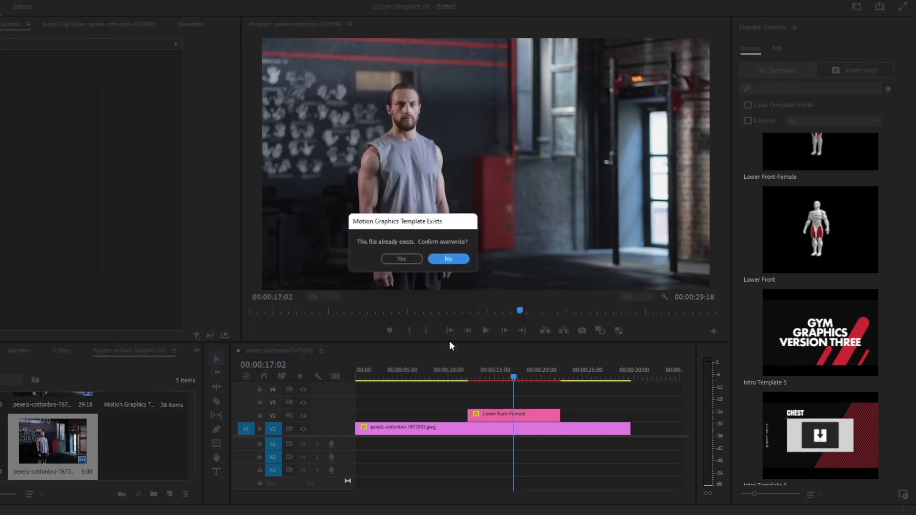
pyautogui.click(394, 259)
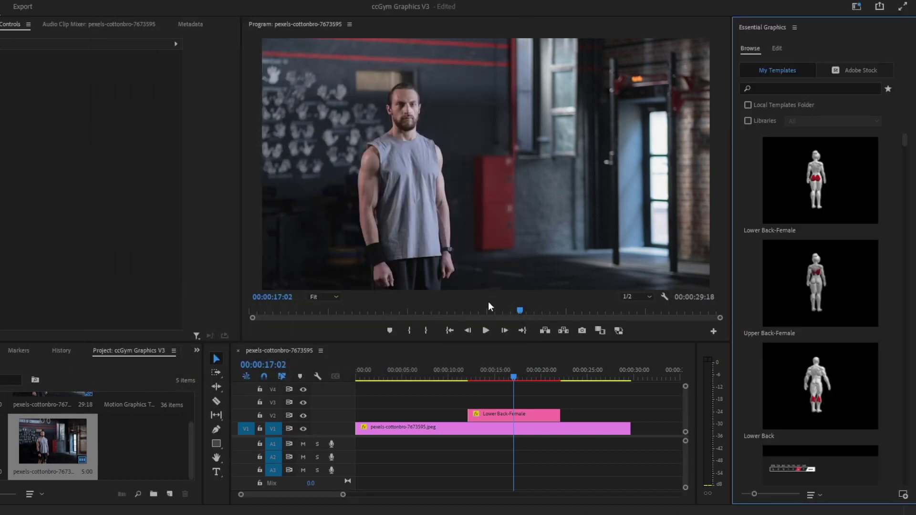
# Delete the old Lower Back-Female clip from V2 and place the reinstalled Lower Back-Female template there around 00:00:17:02.
pyautogui.click(519, 413)
pyautogui.press('Delete')
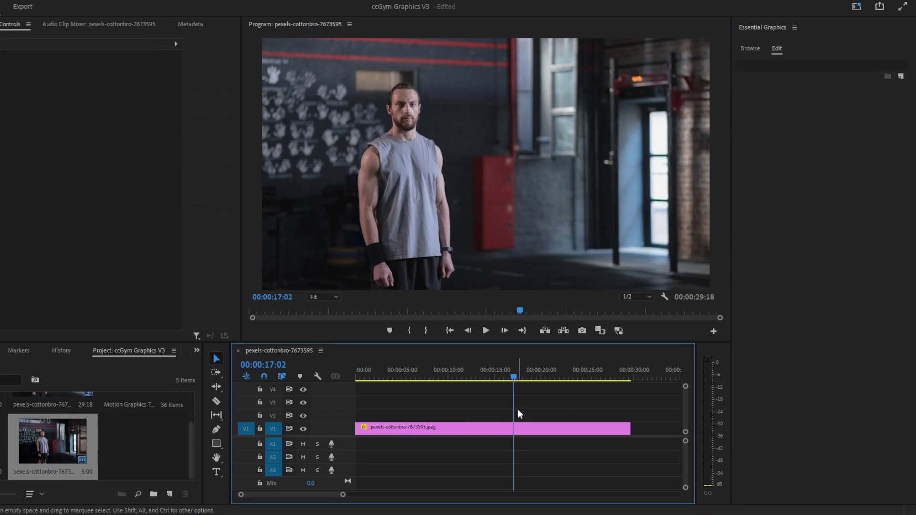
pyautogui.click(749, 48)
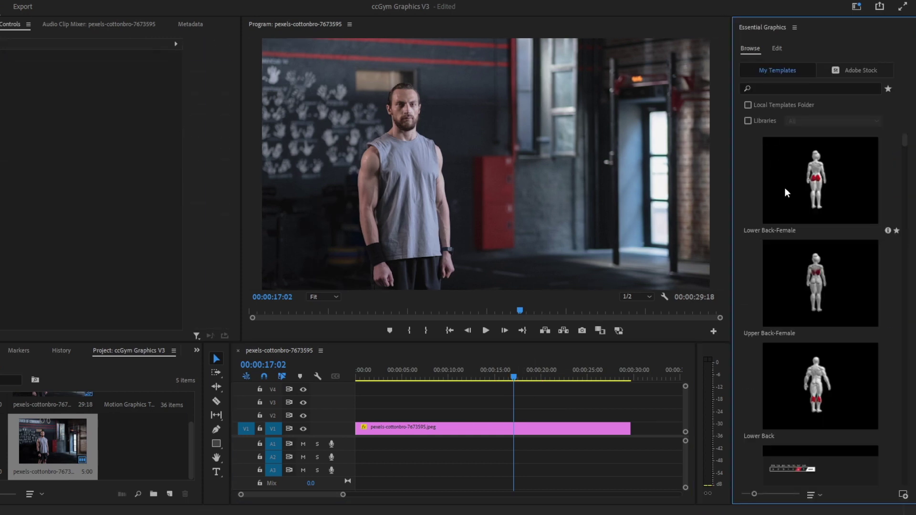
pyautogui.moveTo(816, 186); pyautogui.dragTo(515, 414)
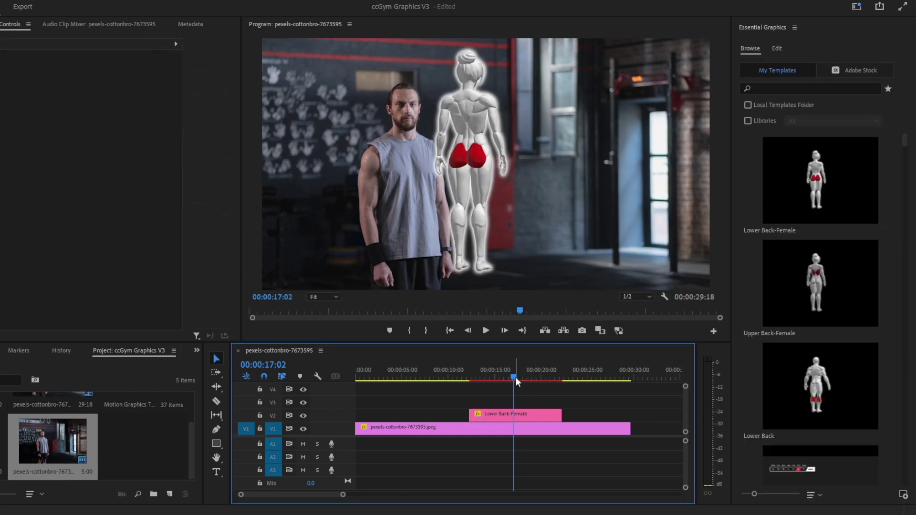